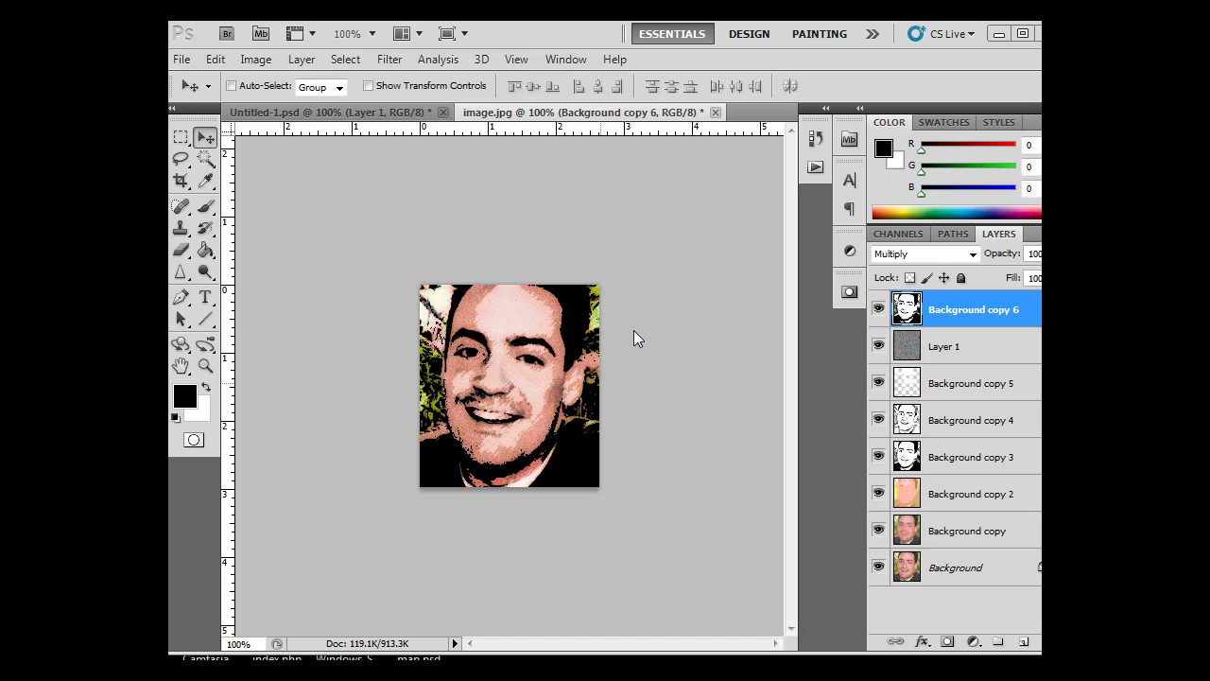
- Stop recording the cartoon2 action in the Actions panel and scroll up to its set
{"action": "left_click", "coordinate": [815, 168]}
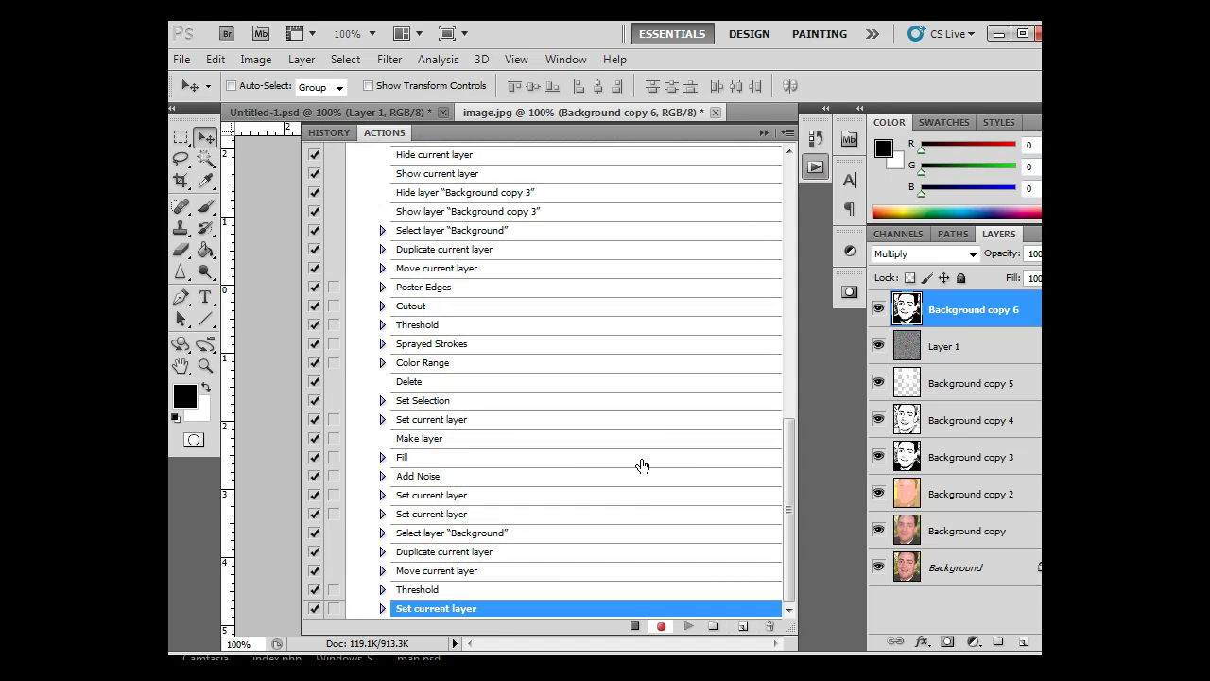
{"action": "left_click", "coordinate": [634, 626]}
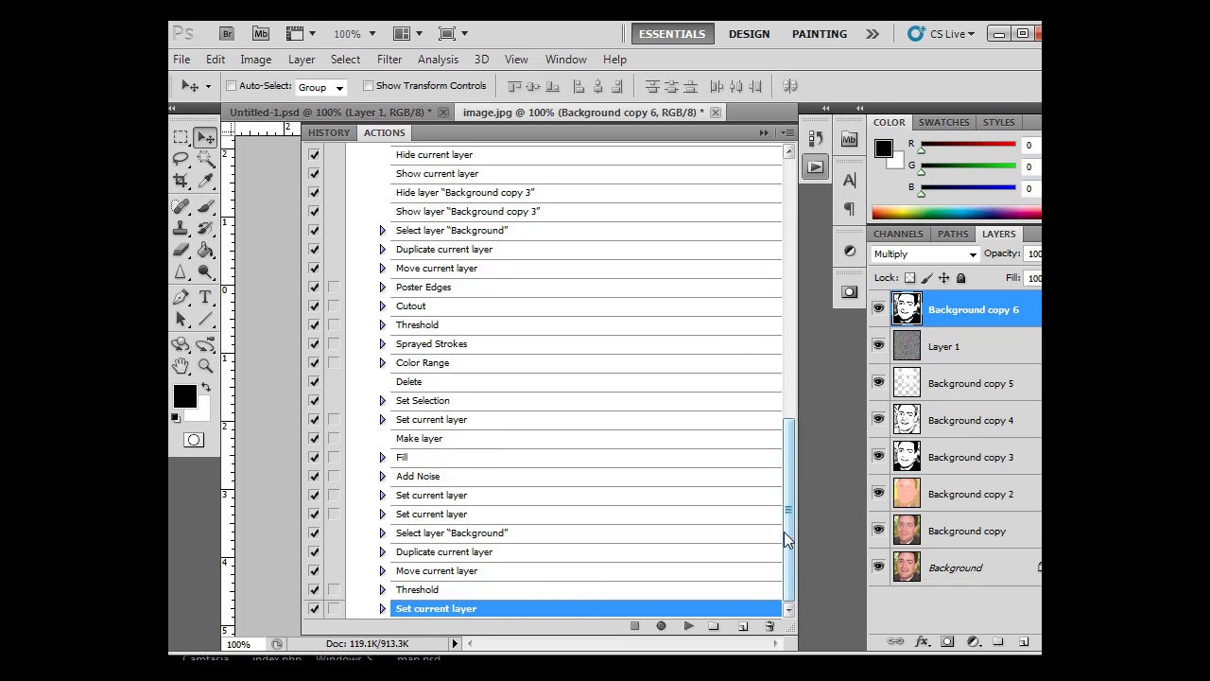
{"action": "left_click_drag", "start_coordinate": [785, 539], "coordinate": [712, 350]}
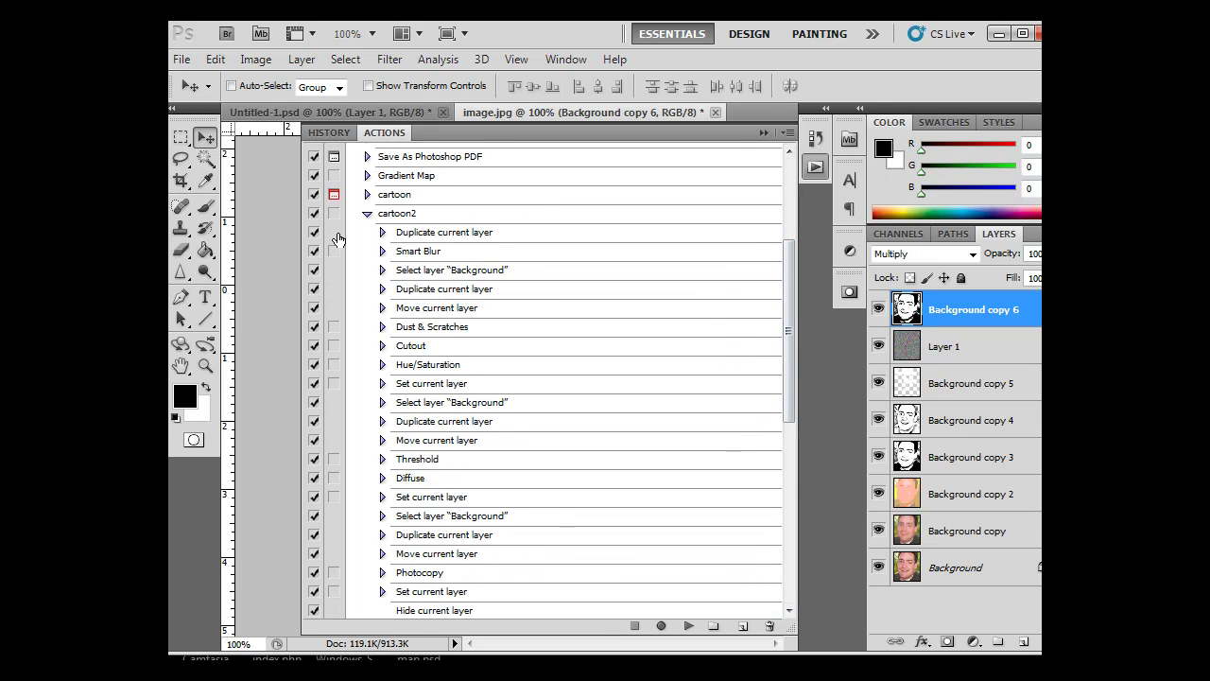
- Collapse the cartoon2 action's recorded steps and select the cartoon2 action row
{"action": "left_click", "coordinate": [367, 216]}
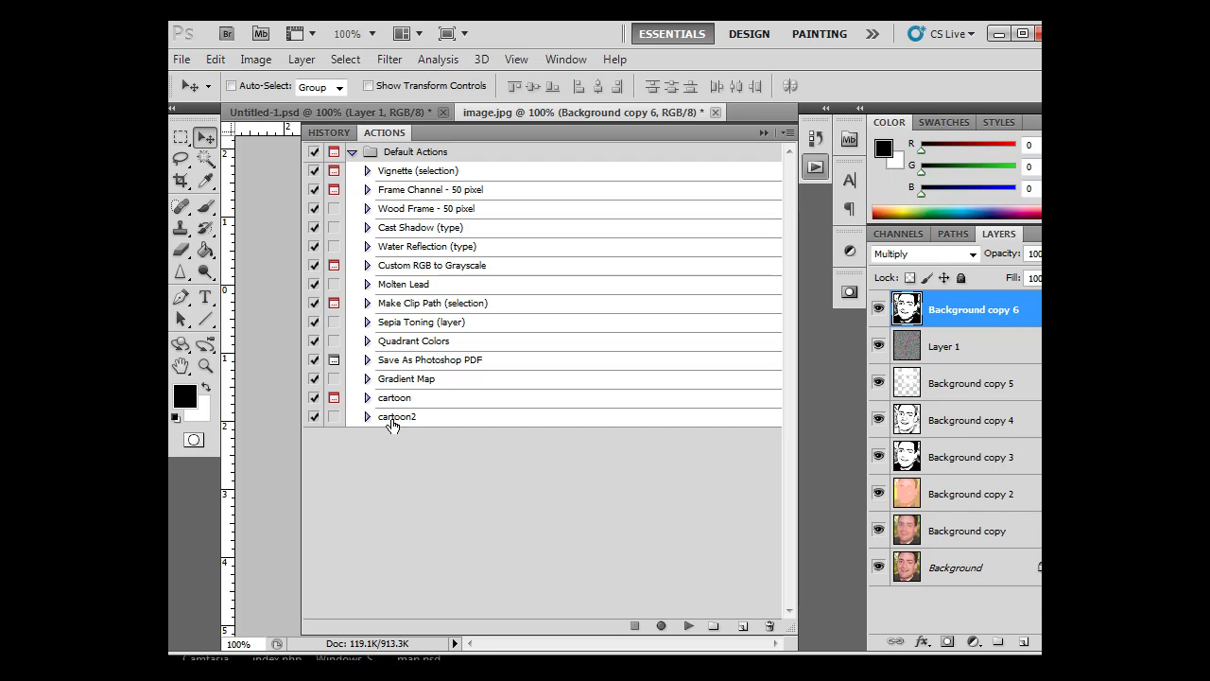
{"action": "left_click", "coordinate": [392, 417]}
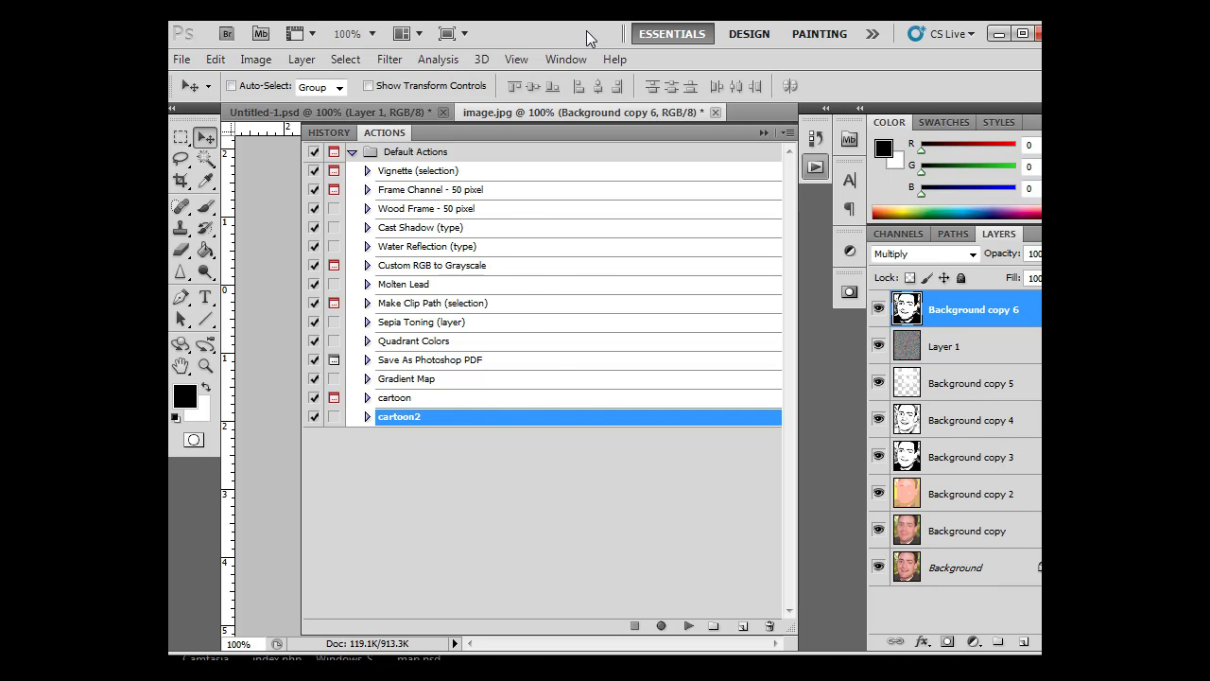
- Shift the Photoshop window aside and open File > Automate > Create Droplet for cartoon2
{"action": "left_click_drag", "start_coordinate": [587, 31], "coordinate": [711, 28]}
{"action": "left_click", "coordinate": [310, 60]}
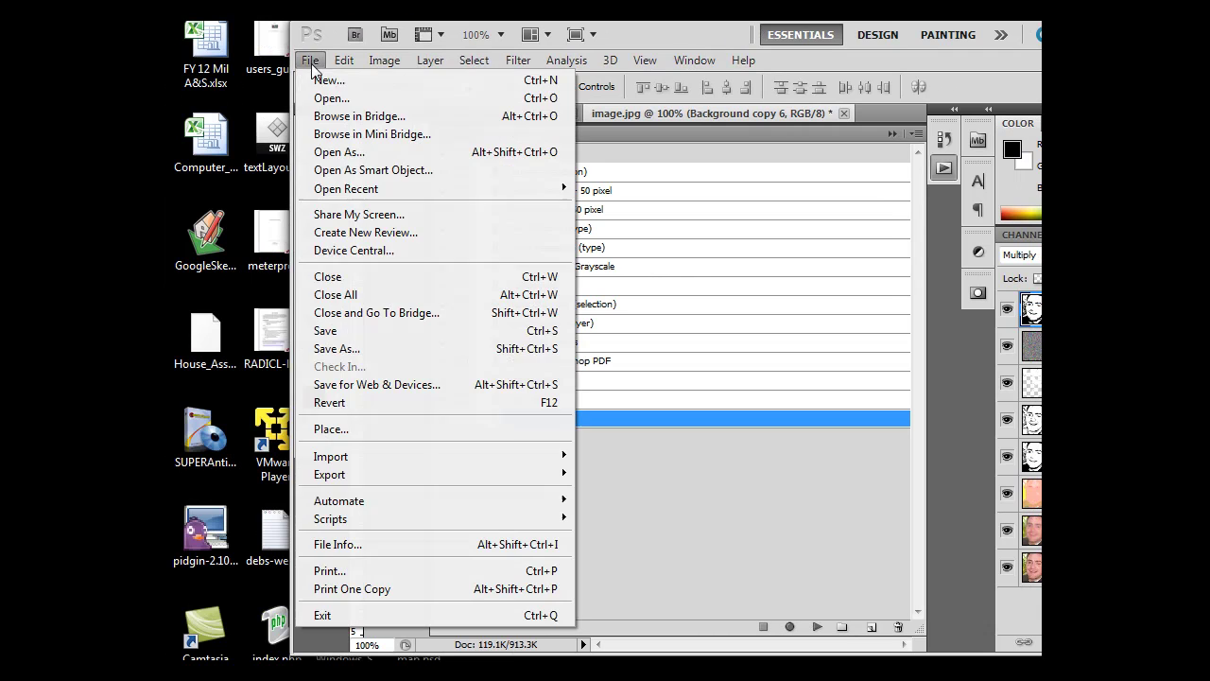
{"action": "mouse_move", "coordinate": [410, 502]}
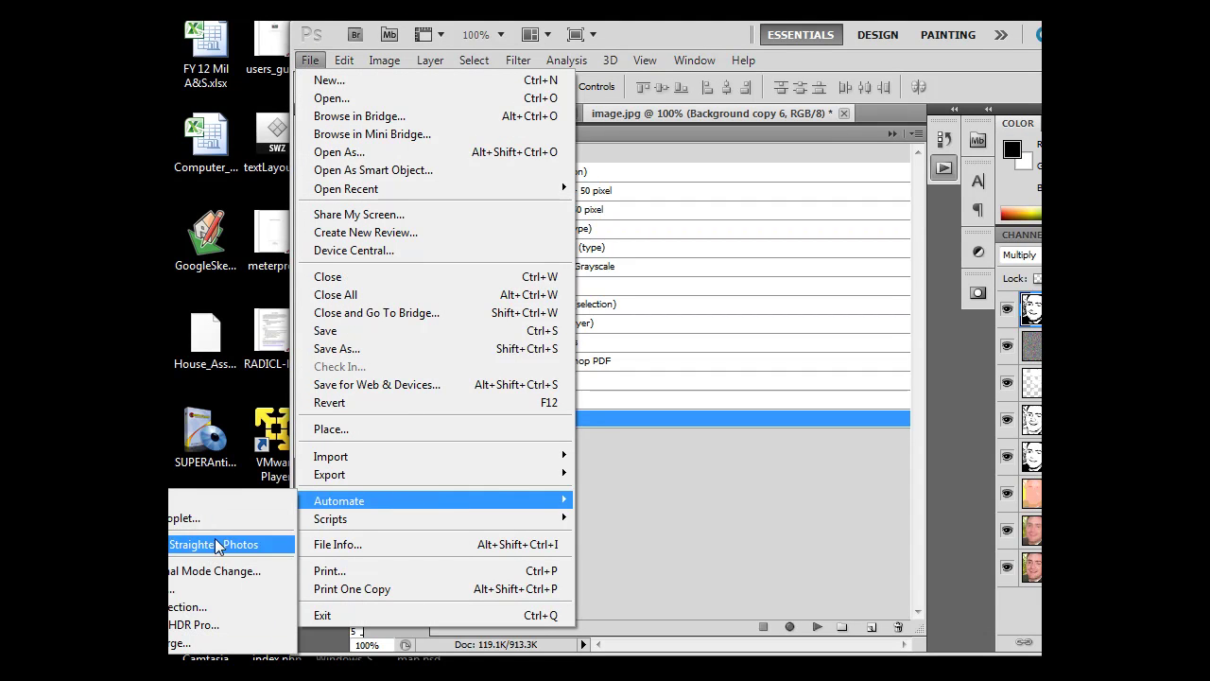
{"action": "left_click", "coordinate": [671, 34]}
{"action": "left_click_drag", "start_coordinate": [676, 31], "coordinate": [806, 31]}
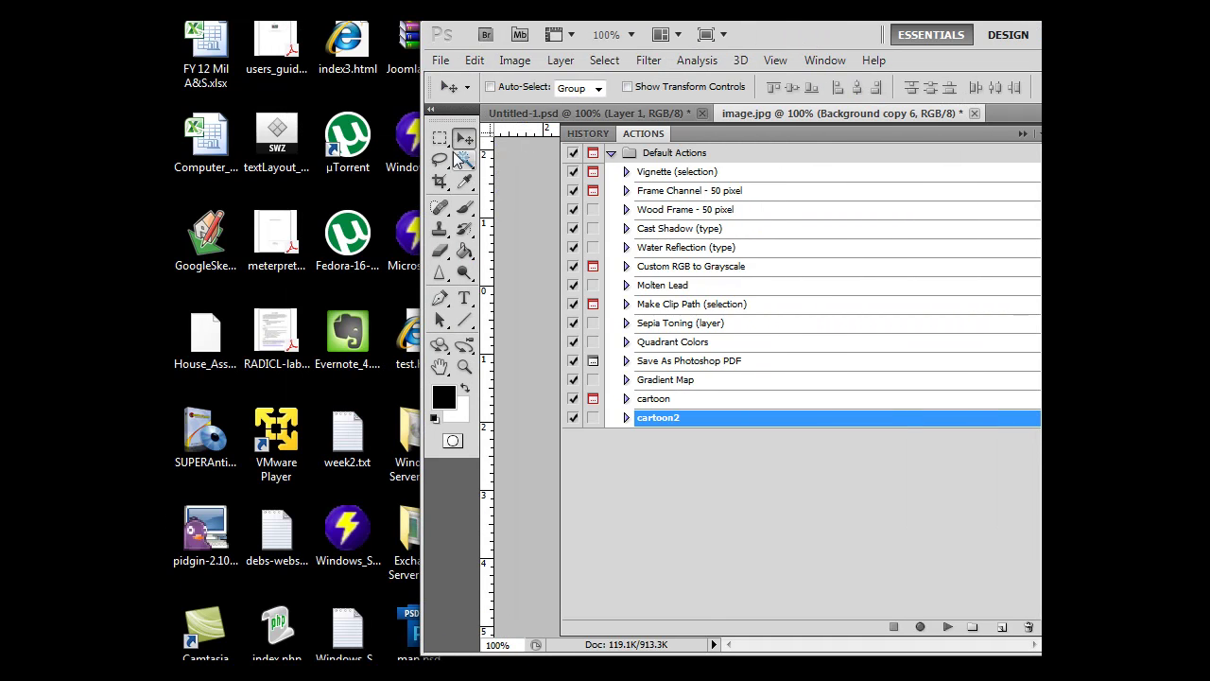
{"action": "left_click", "coordinate": [441, 60]}
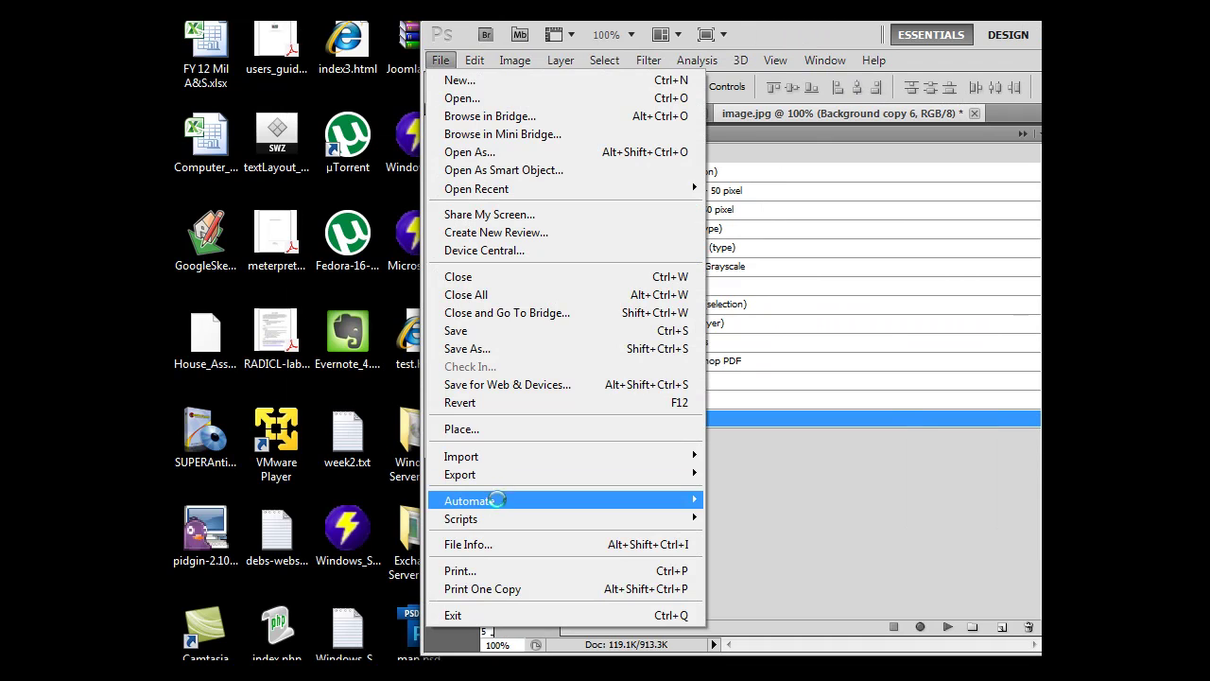
{"action": "mouse_move", "coordinate": [492, 503]}
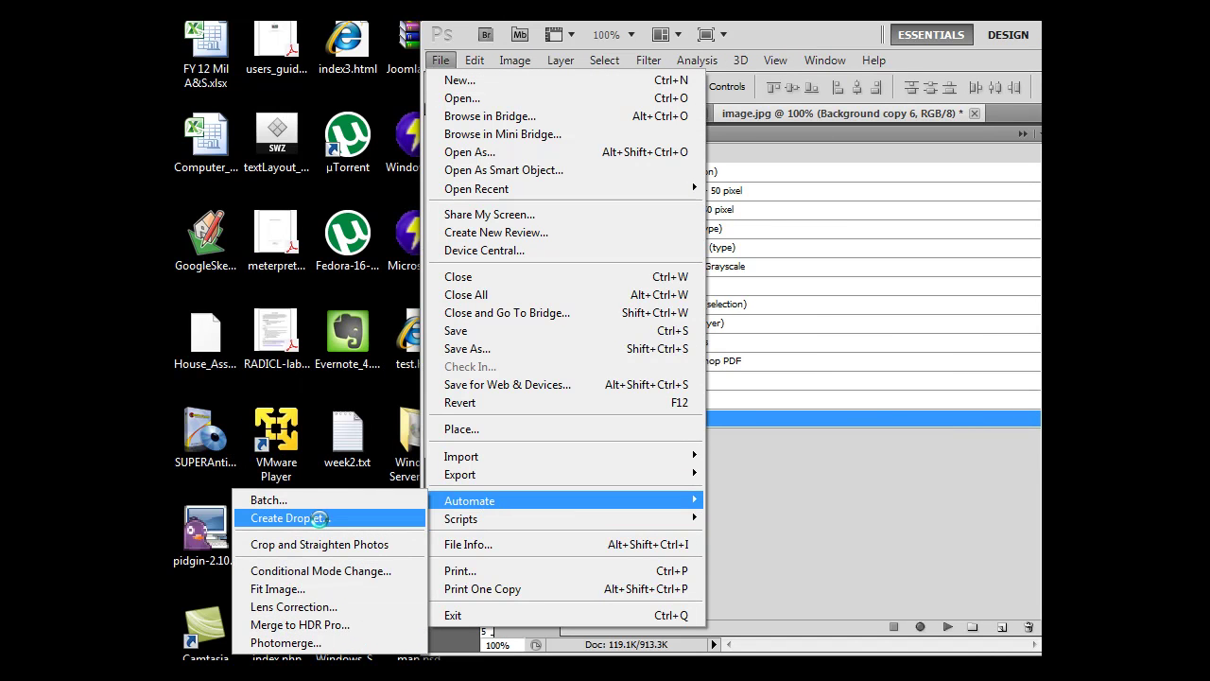
{"action": "left_click", "coordinate": [313, 518]}
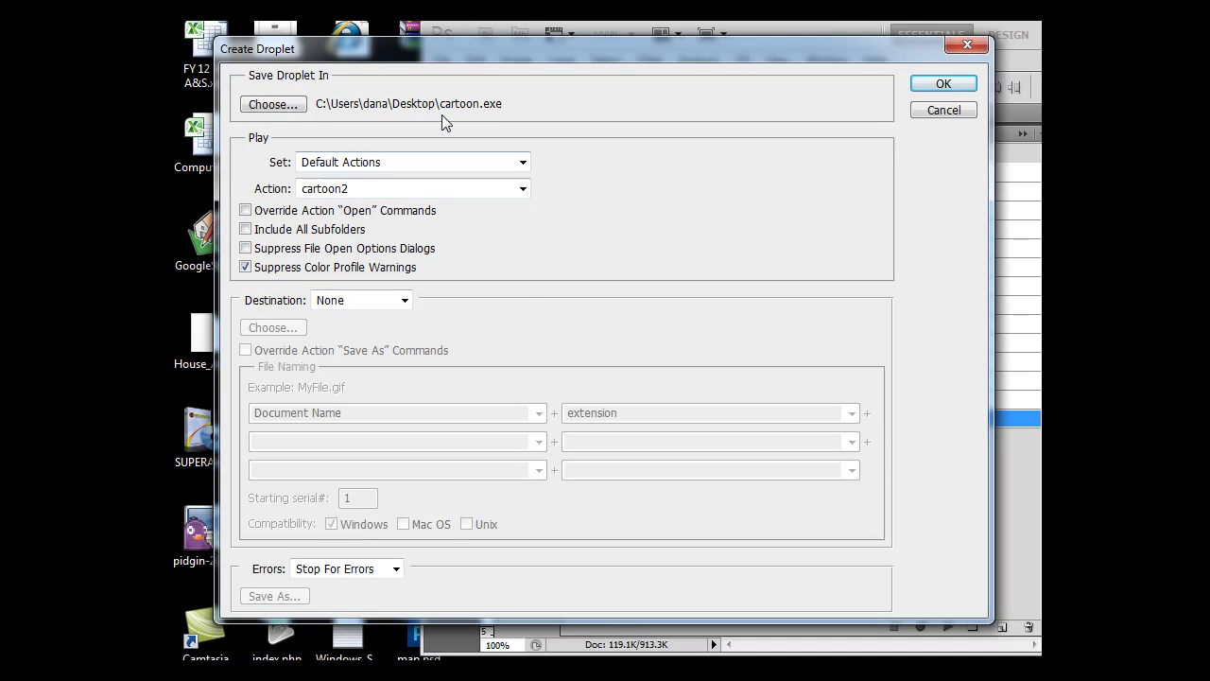
- Set the droplet destination to cartoon2.exe on the Desktop and create it
{"action": "left_click", "coordinate": [273, 106]}
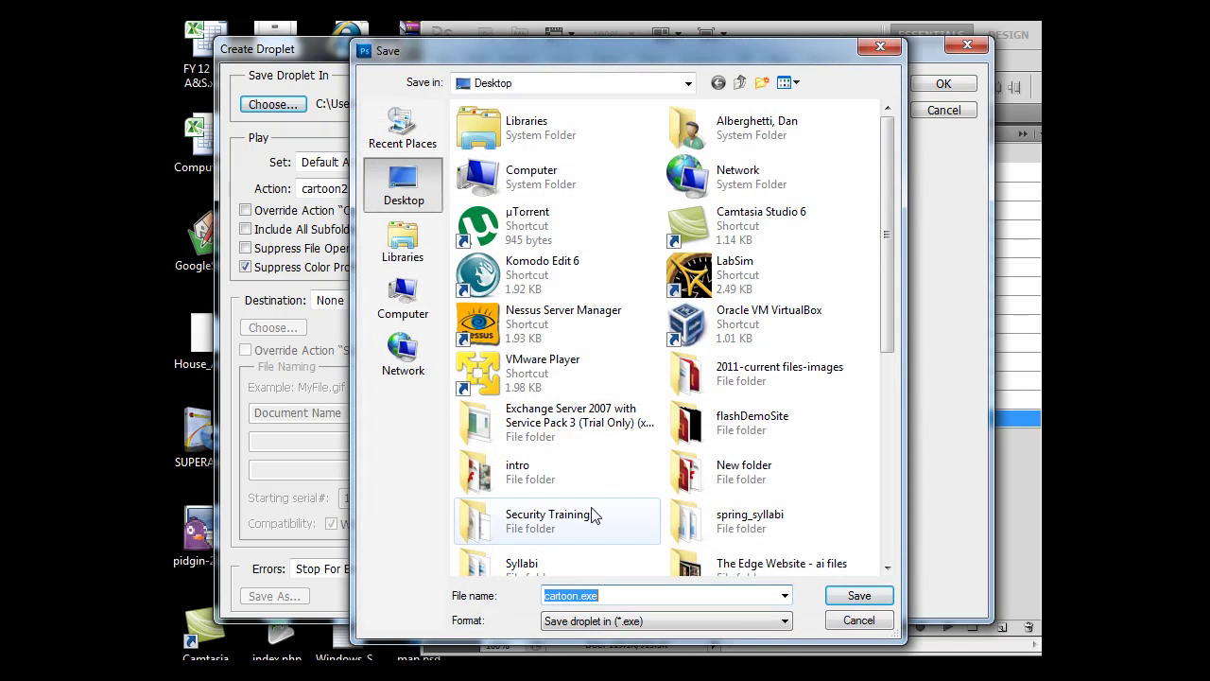
{"action": "left_click", "coordinate": [579, 596]}
{"action": "type", "text": "2"}
{"action": "left_click", "coordinate": [881, 605]}
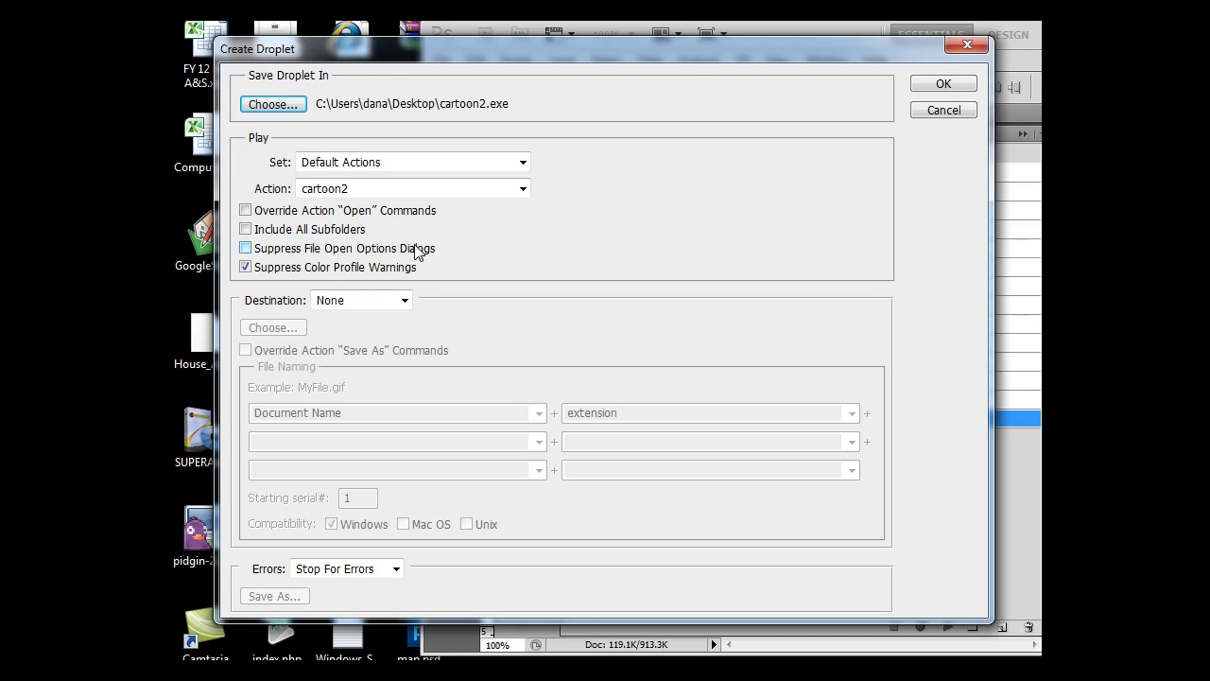
{"action": "left_click", "coordinate": [931, 90]}
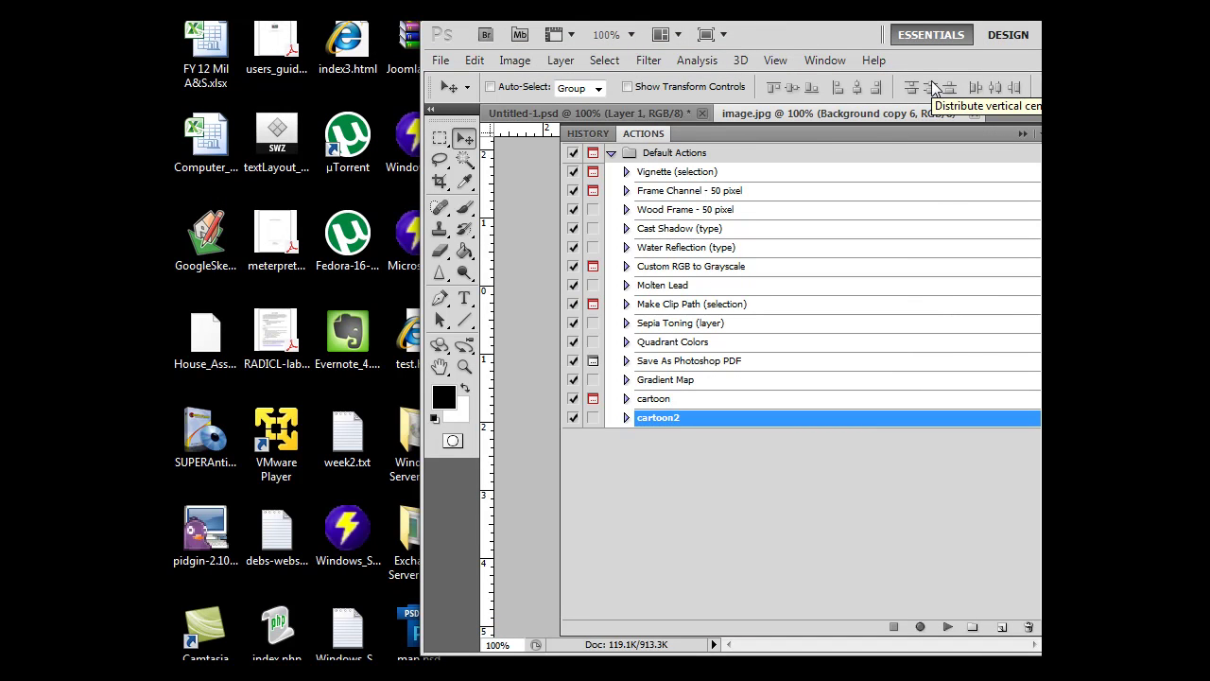
- Maximise Photoshop and export the cartoon portrait via Save for Web as imageFinish.jpg
{"action": "double_click", "coordinate": [844, 38]}
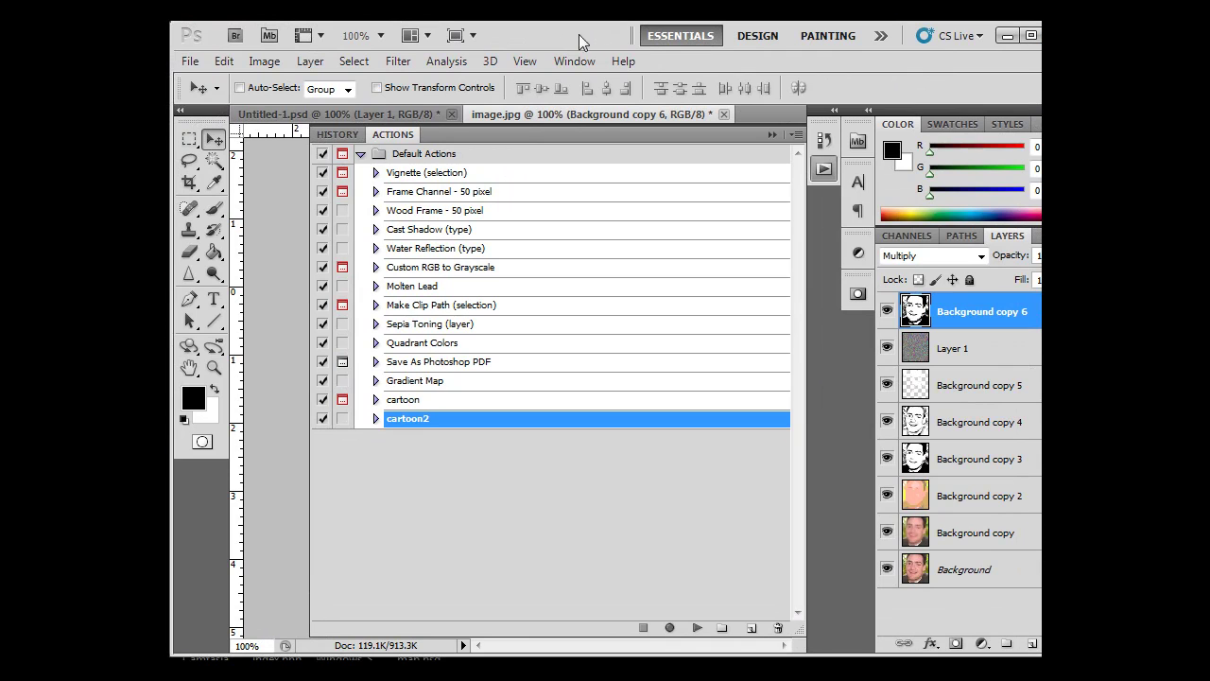
{"action": "left_click", "coordinate": [772, 134]}
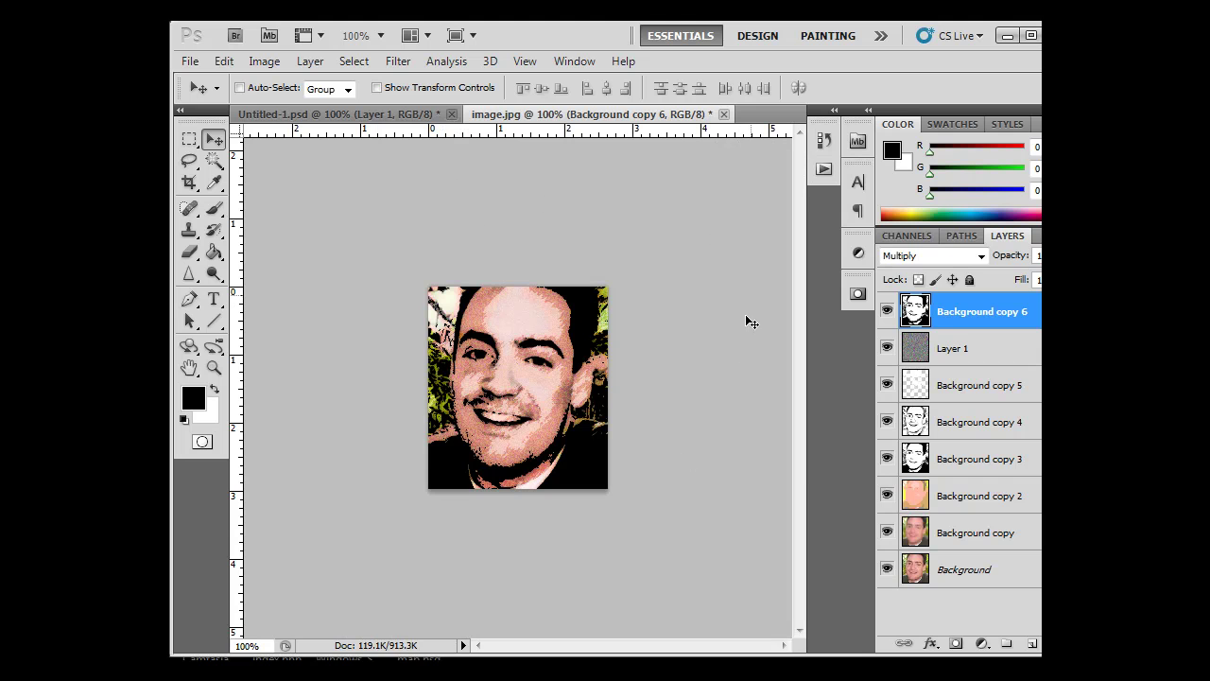
{"action": "left_click", "coordinate": [190, 60]}
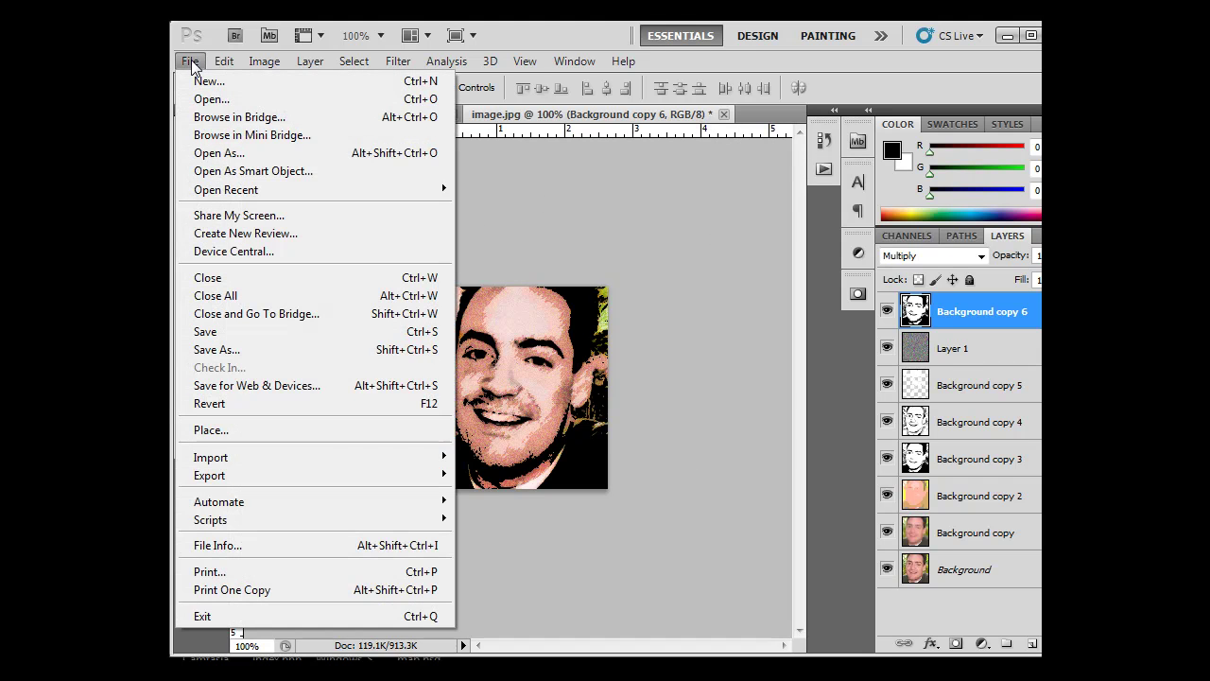
{"action": "left_click", "coordinate": [243, 385]}
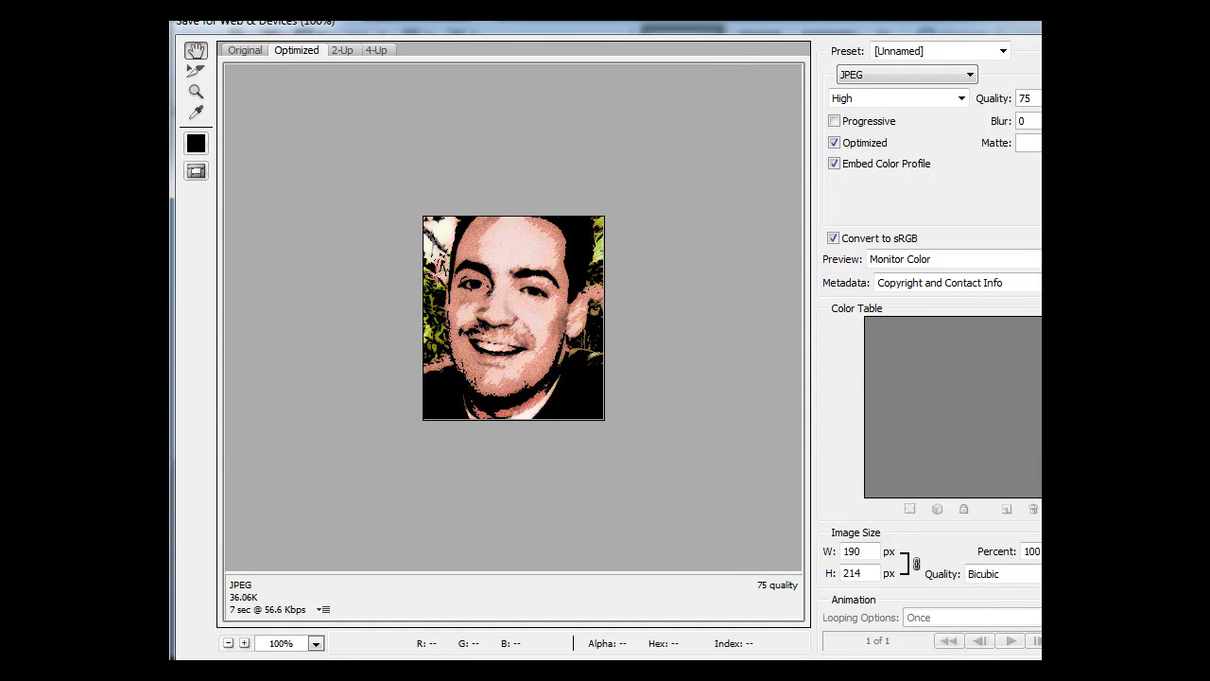
{"action": "key", "text": "Return"}
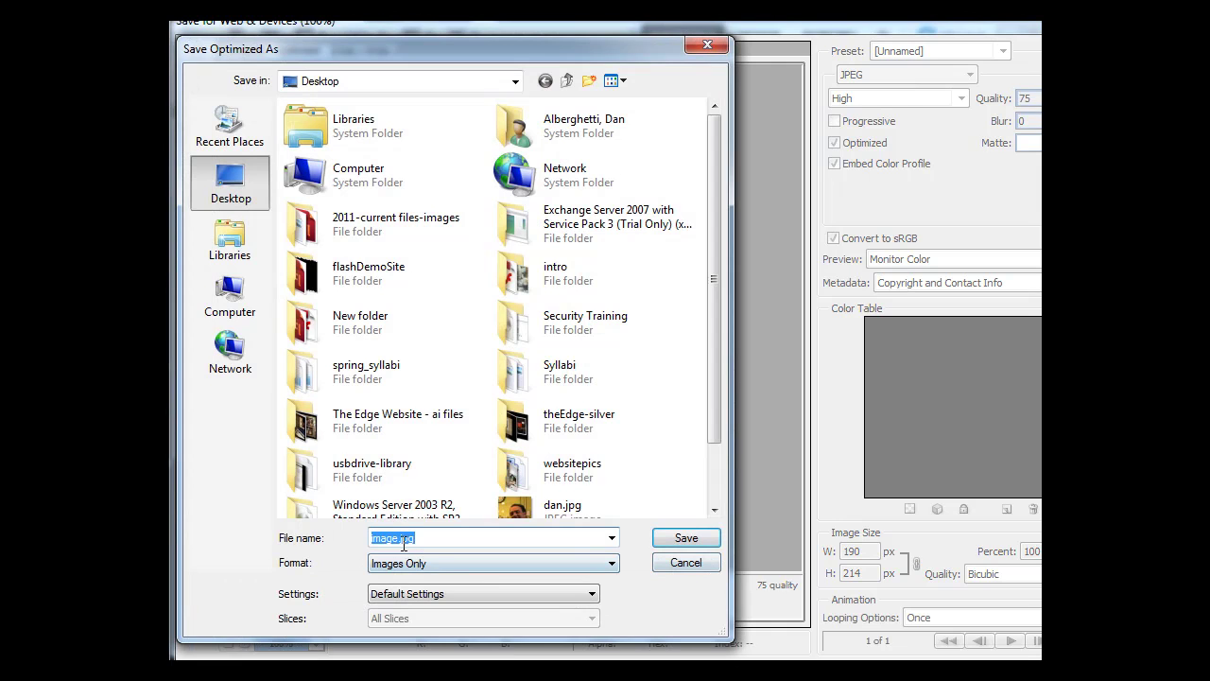
{"action": "left_click", "coordinate": [401, 539]}
{"action": "type", "text": "Finish"}
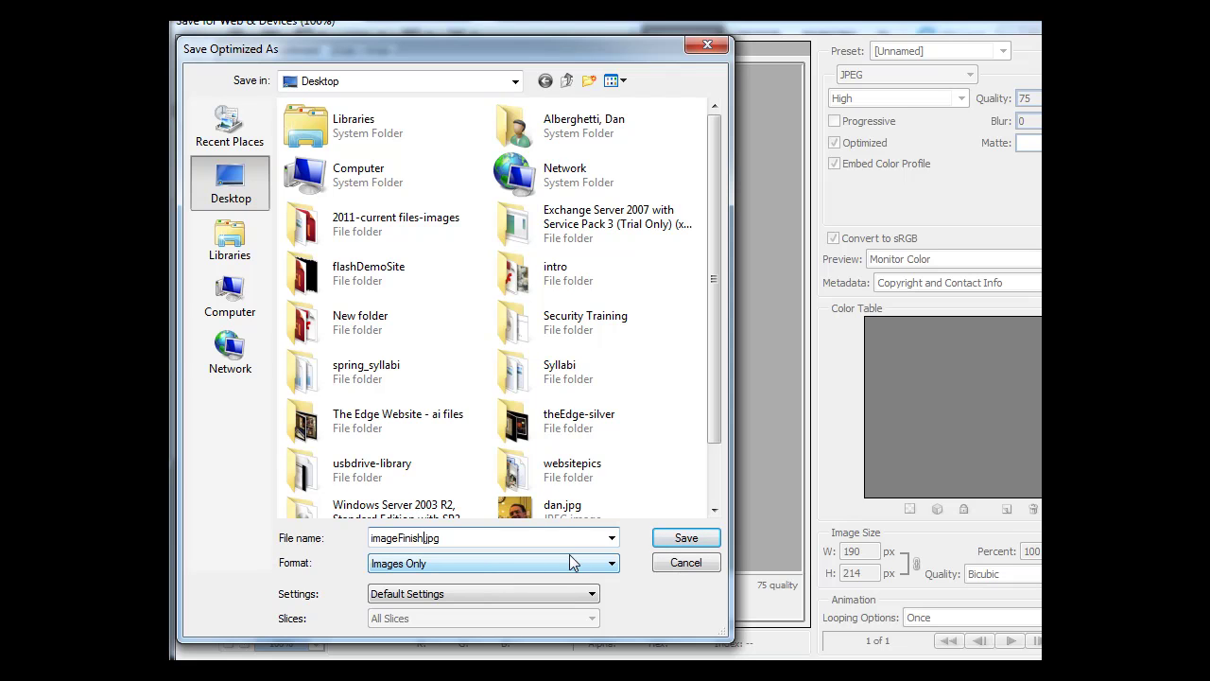
{"action": "left_click", "coordinate": [696, 544]}
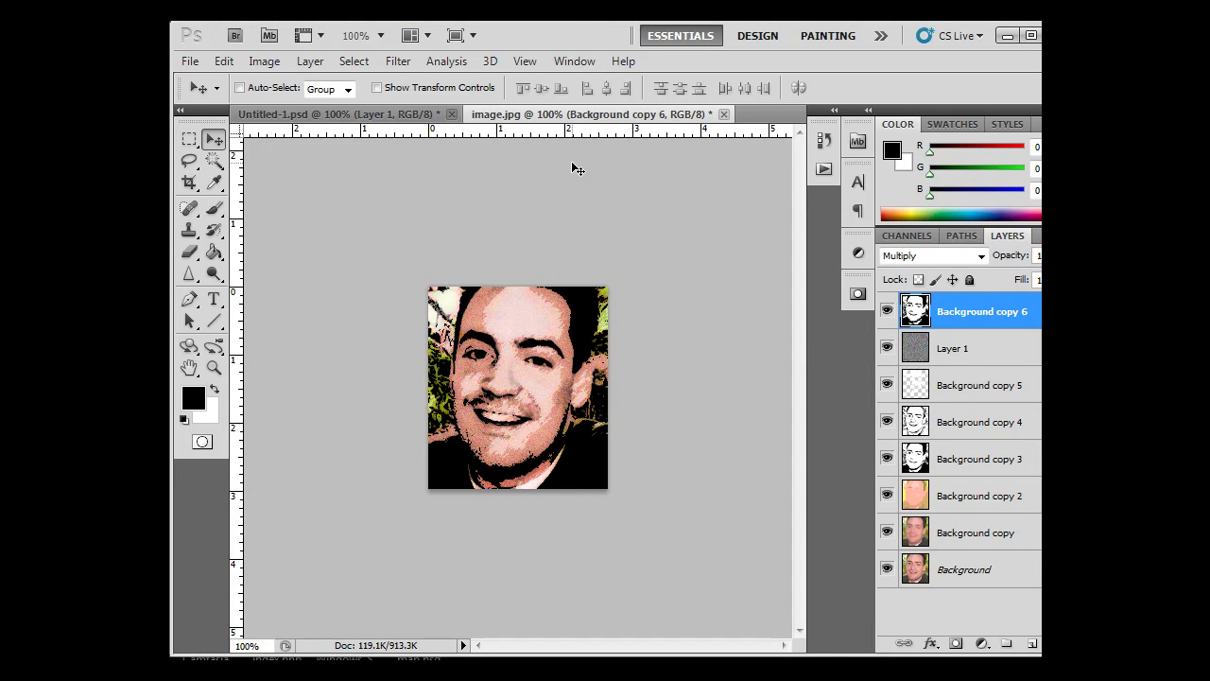
- Save the layered portrait as image2.psd on the Desktop, accepting the compatibility option
{"action": "left_click", "coordinate": [190, 62]}
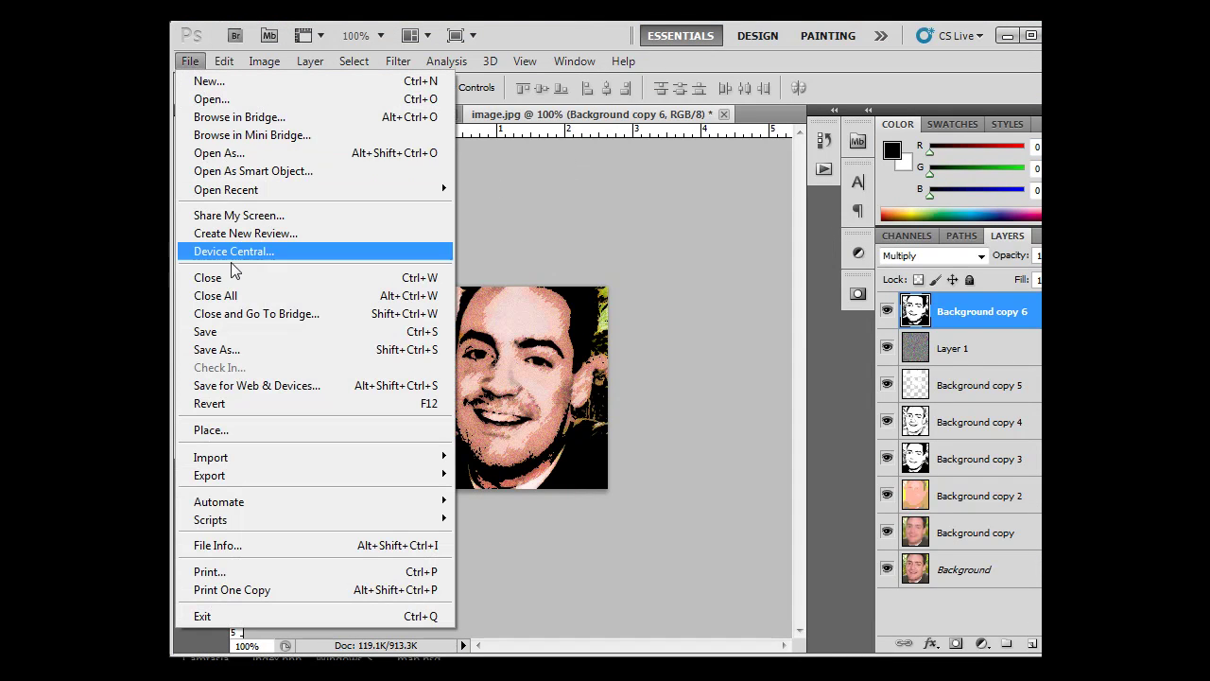
{"action": "left_click", "coordinate": [233, 349]}
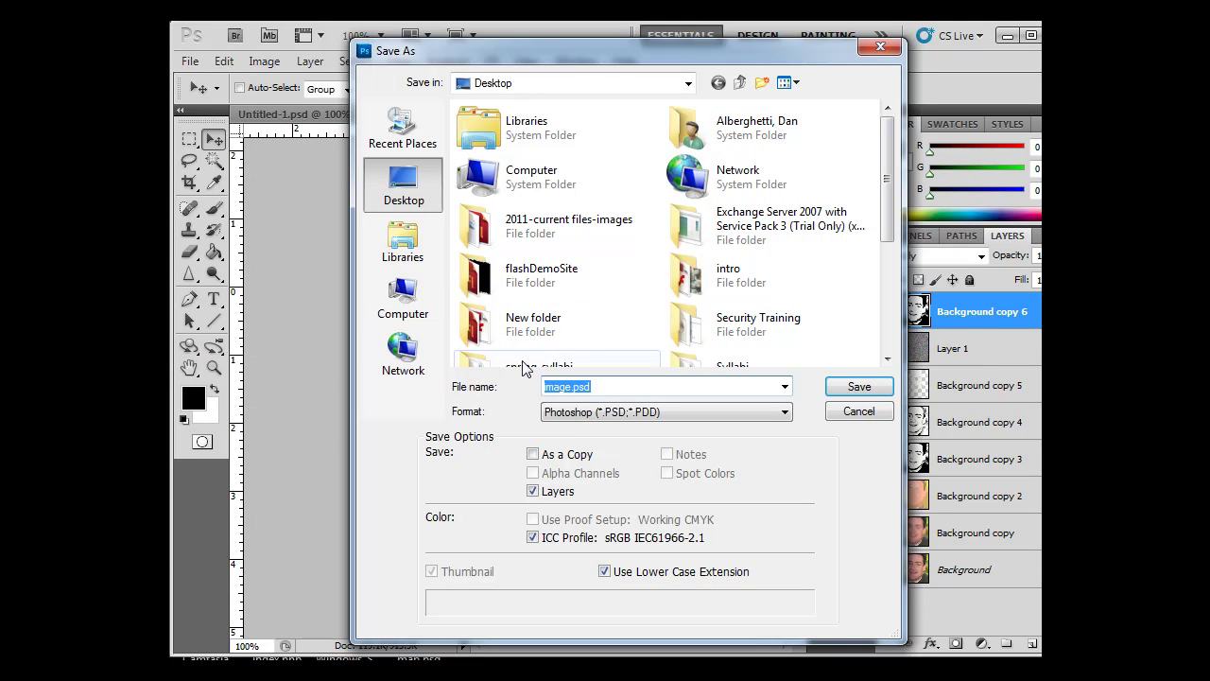
{"action": "left_click", "coordinate": [572, 388]}
{"action": "type", "text": "2"}
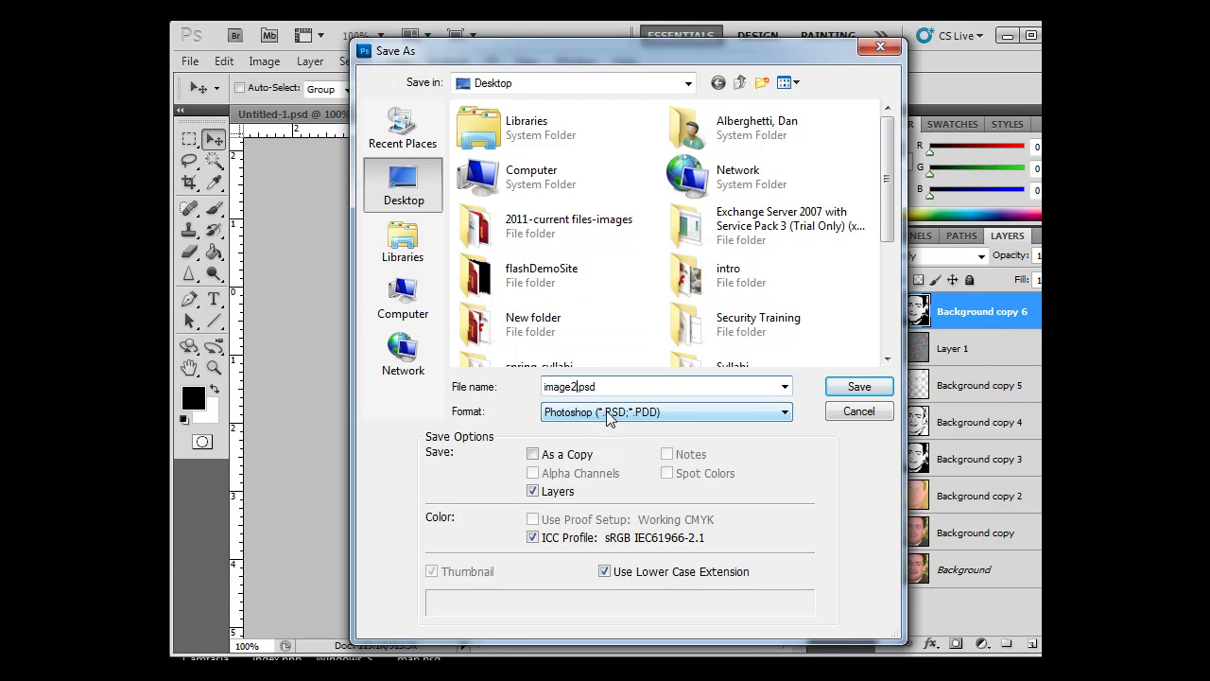
{"action": "left_click", "coordinate": [874, 393]}
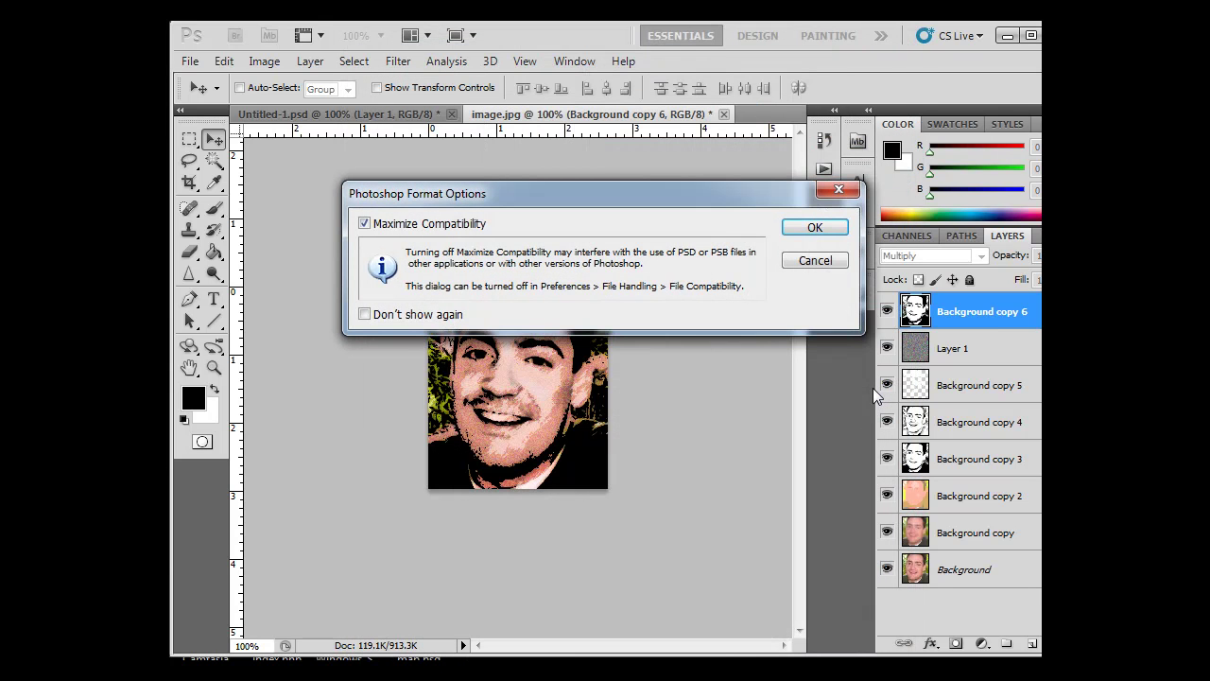
{"action": "left_click", "coordinate": [811, 231]}
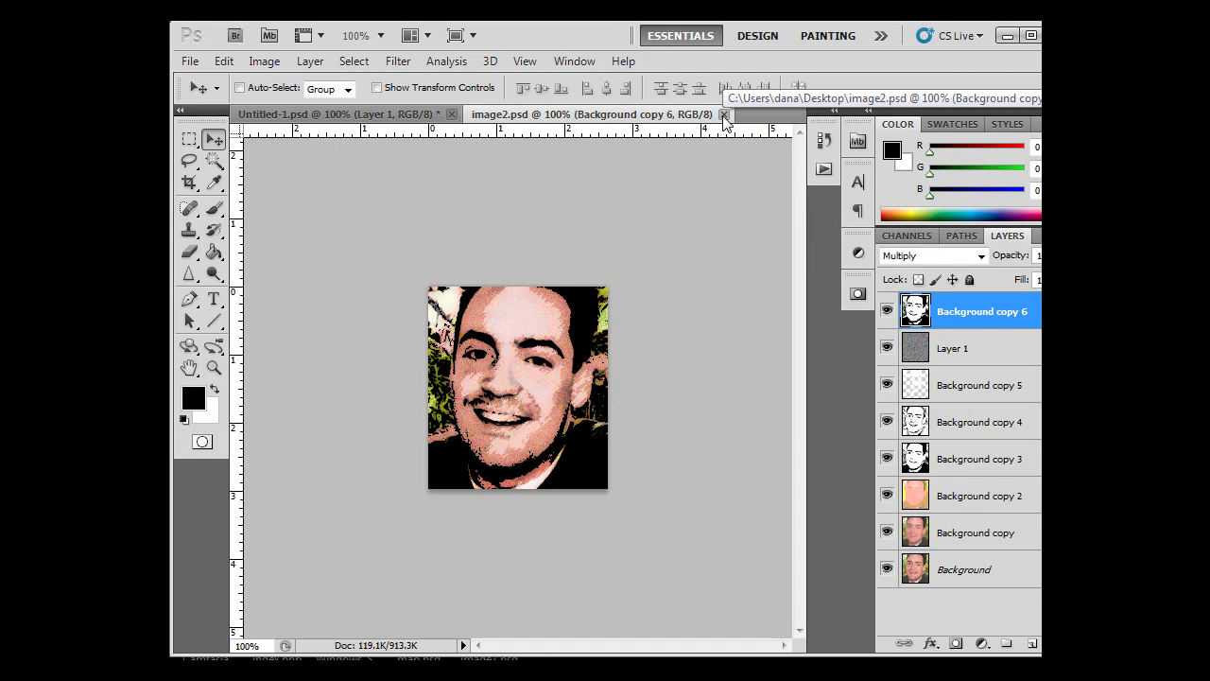
- Quit Photoshop without saving Untitled-1.psd, then move cartoon.exe to the top with a photo beneath
{"action": "key", "text": "ctrl+q"}
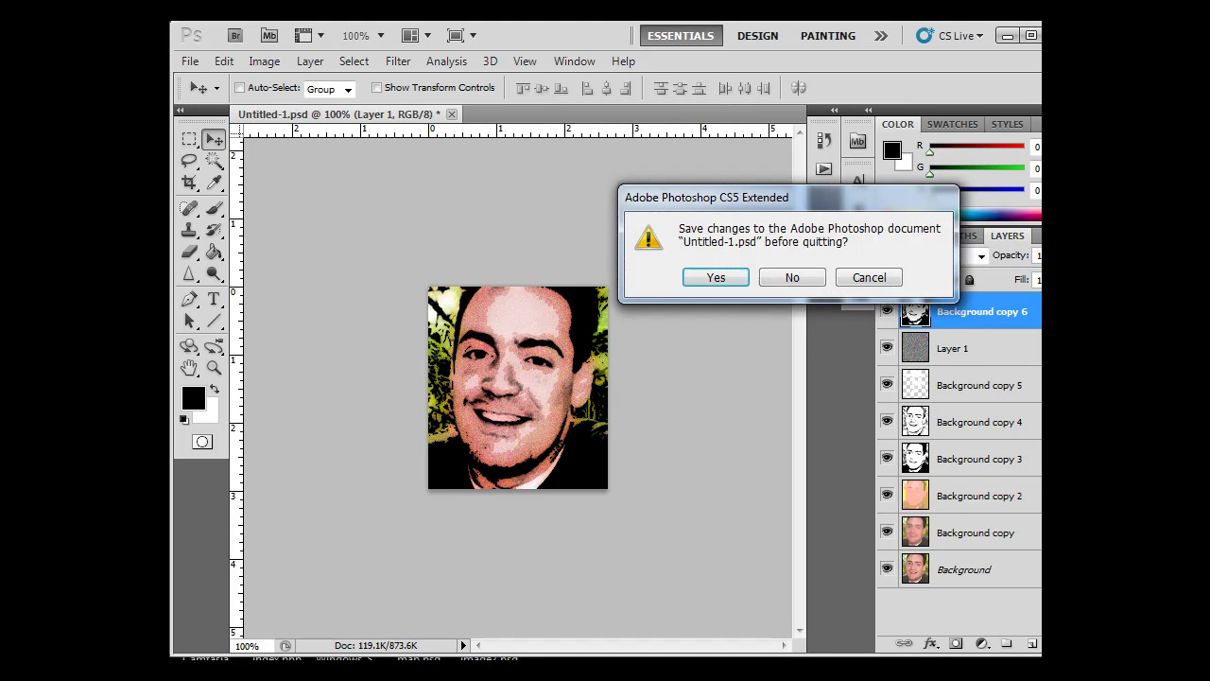
{"action": "left_click", "coordinate": [811, 283]}
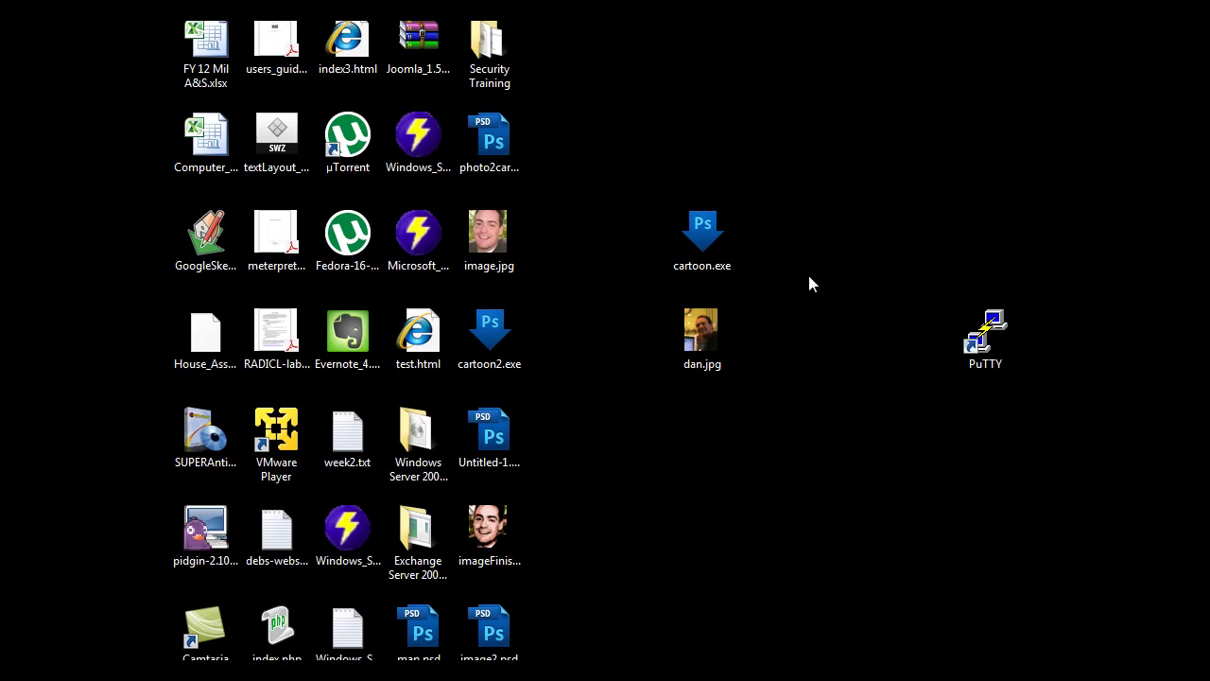
{"action": "left_click_drag", "start_coordinate": [707, 236], "coordinate": [851, 52]}
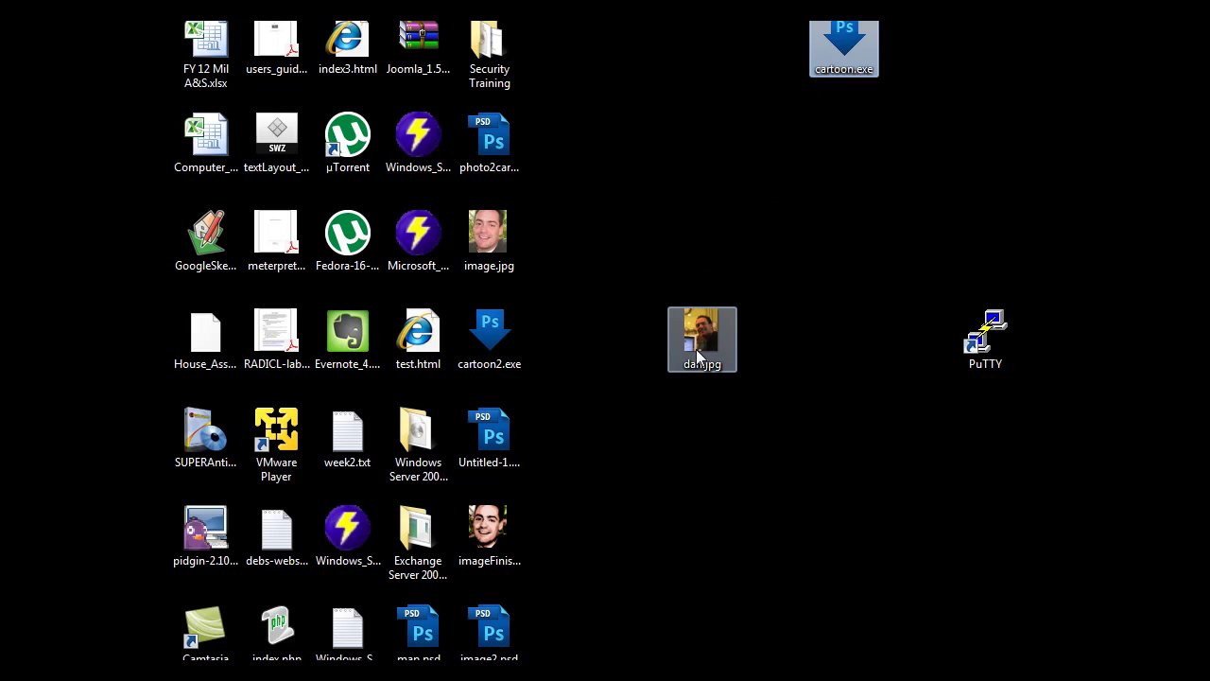
{"action": "left_click_drag", "start_coordinate": [700, 342], "coordinate": [885, 151]}
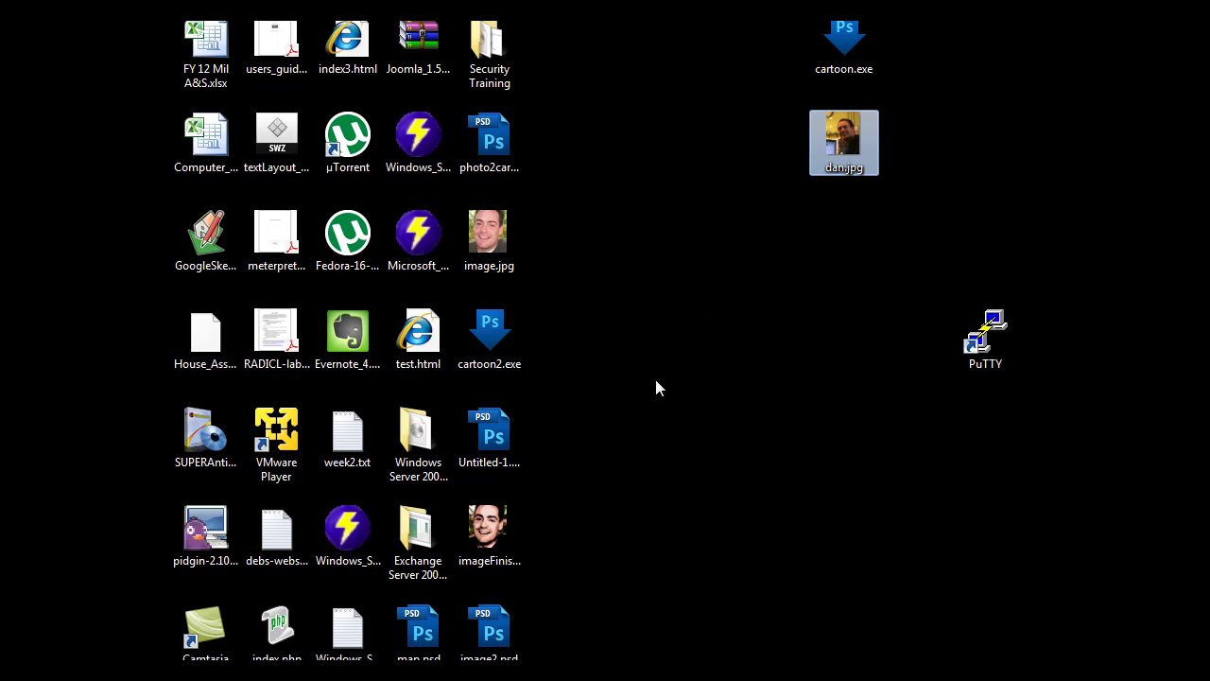
- Move cartoon2.exe to the right and place image.jpg just below it
{"action": "left_click_drag", "start_coordinate": [499, 351], "coordinate": [711, 350]}
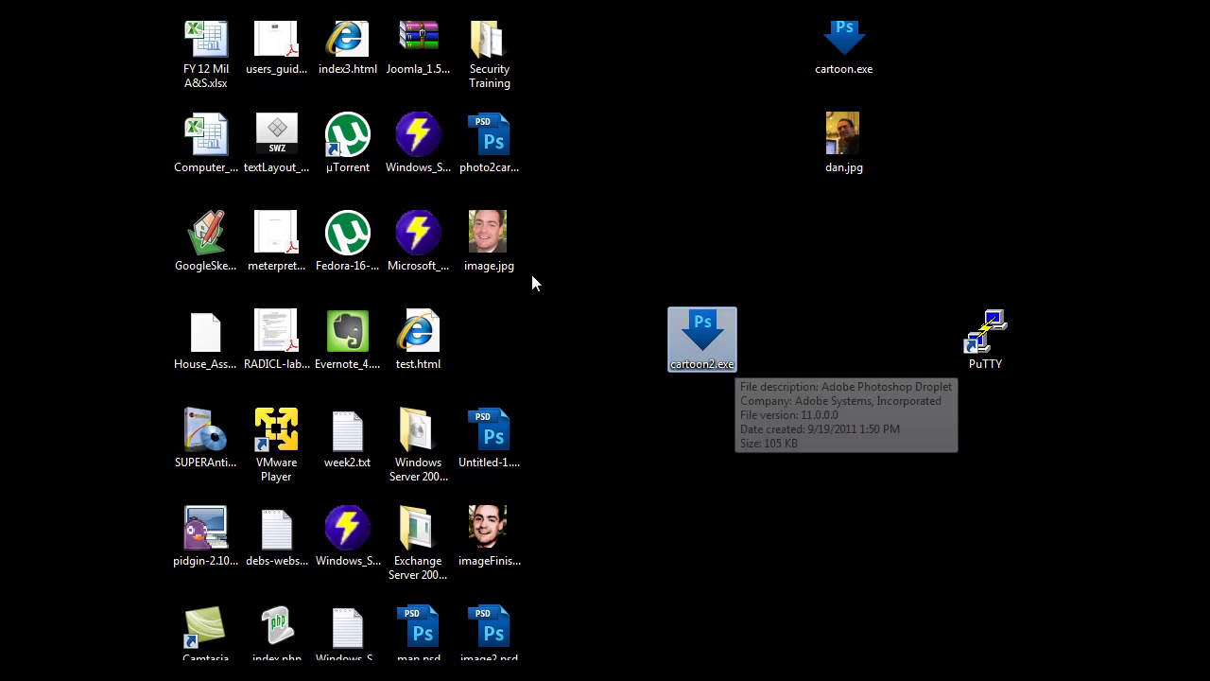
{"action": "left_click_drag", "start_coordinate": [520, 269], "coordinate": [709, 416]}
{"action": "left_click", "coordinate": [799, 473]}
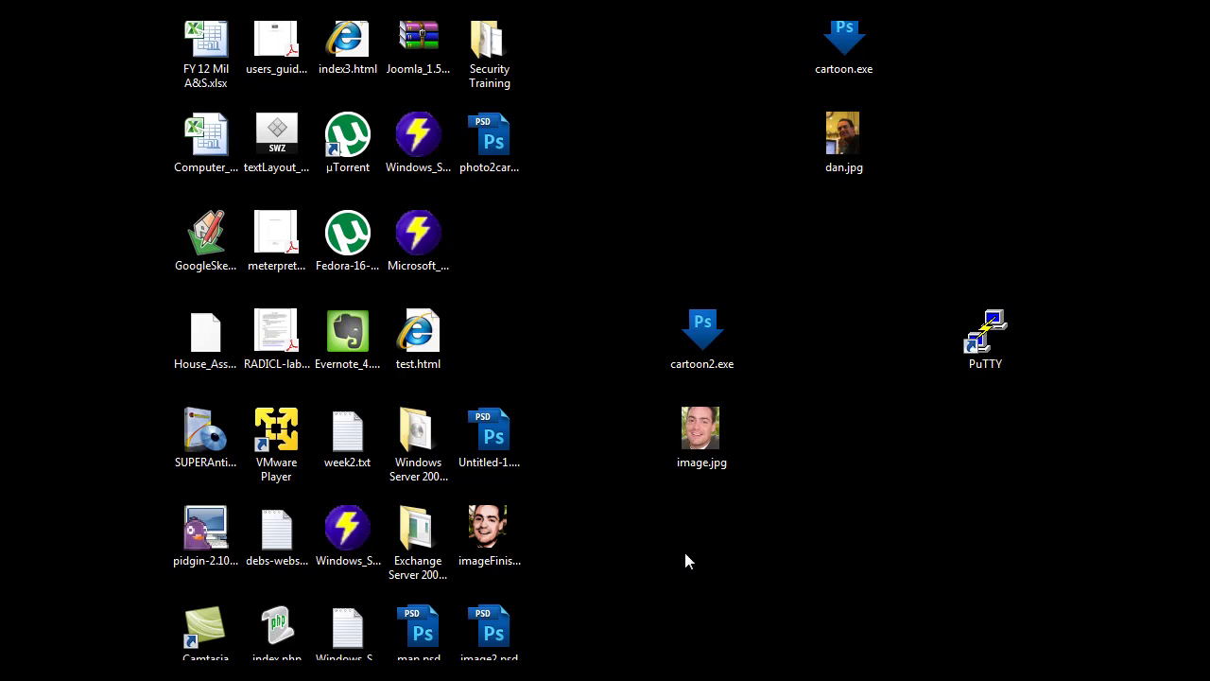
{"action": "mouse_move", "coordinate": [700, 438]}
- Drop image.jpg onto cartoon2.exe, let the action cartoonize it, then close the document
{"action": "left_click_drag", "start_coordinate": [711, 433], "coordinate": [701, 328]}
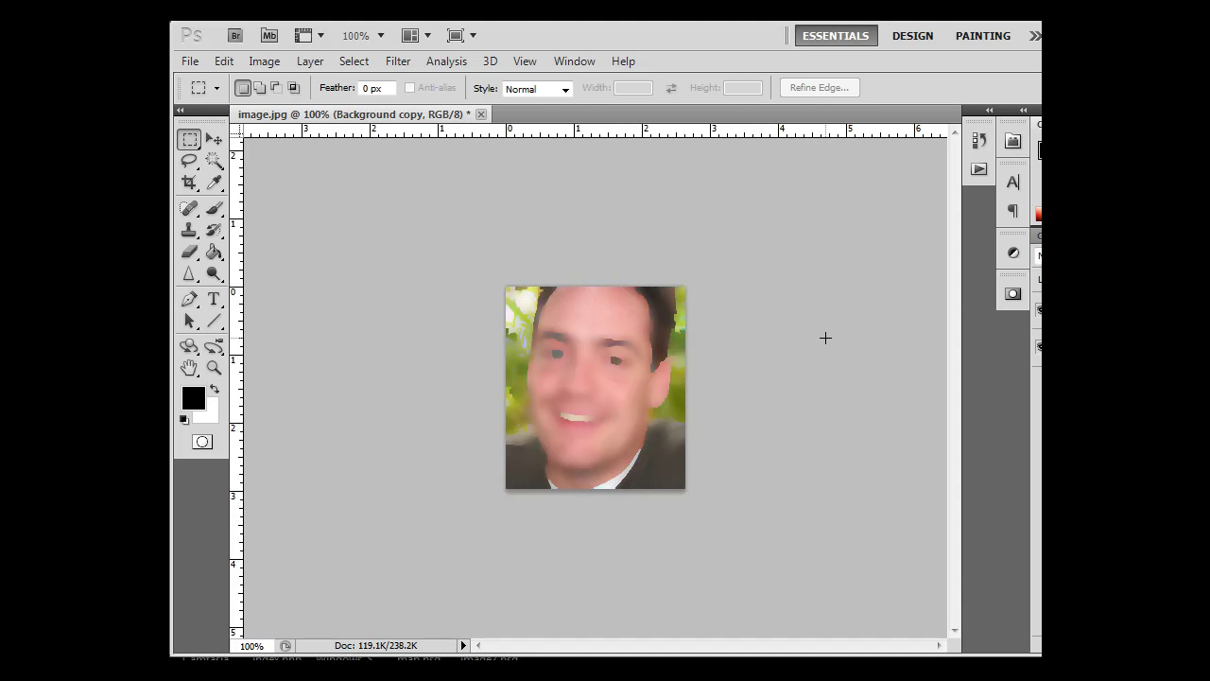
{"action": "key", "text": "alt+bracketleft"}
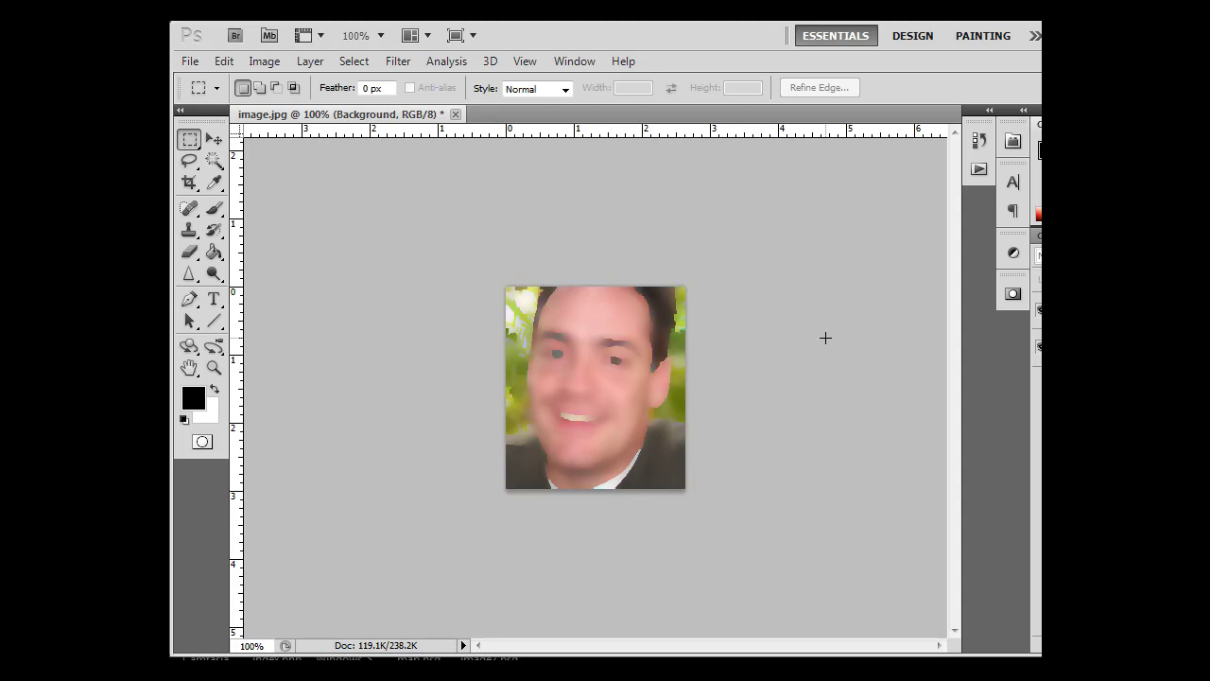
{"action": "key", "text": "ctrl+j"}
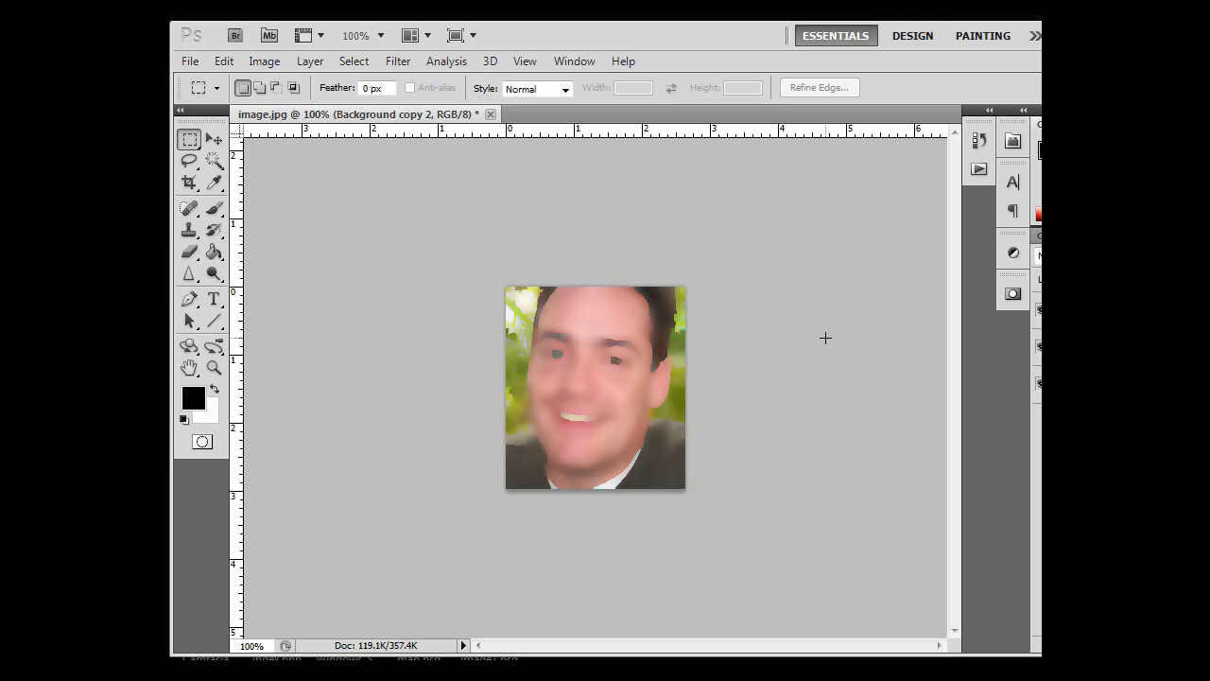
{"action": "key", "text": "ctrl+bracketright"}
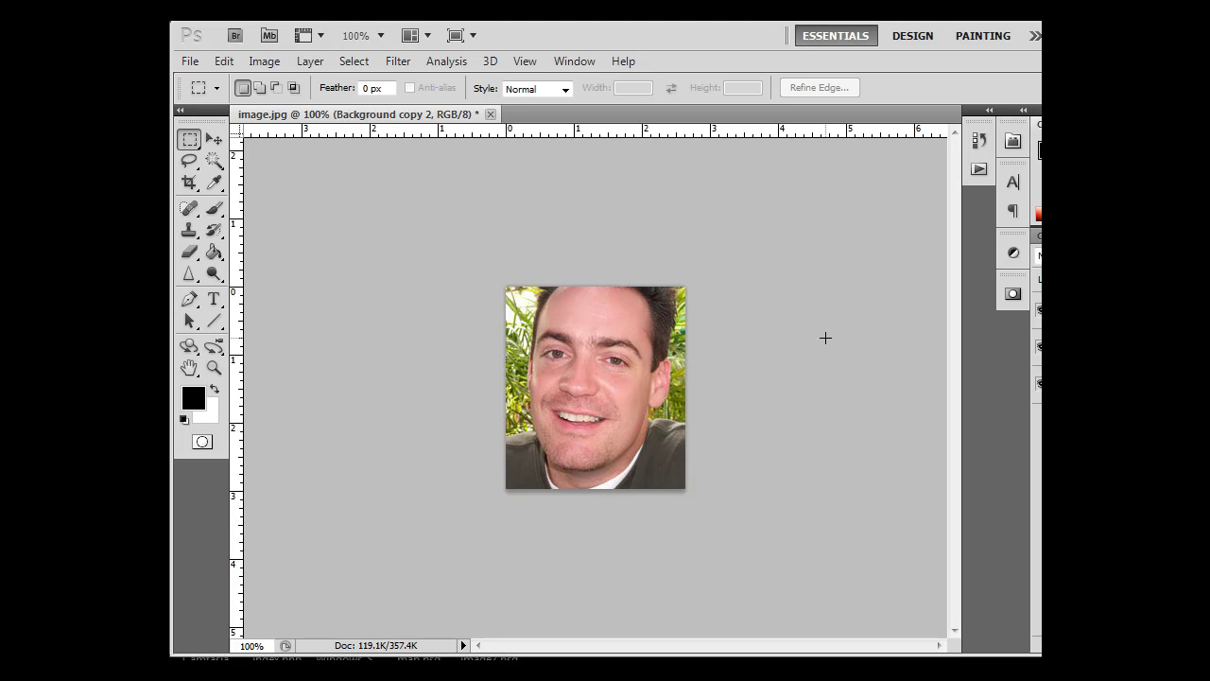
{"action": "key", "text": "ctrl+f"}
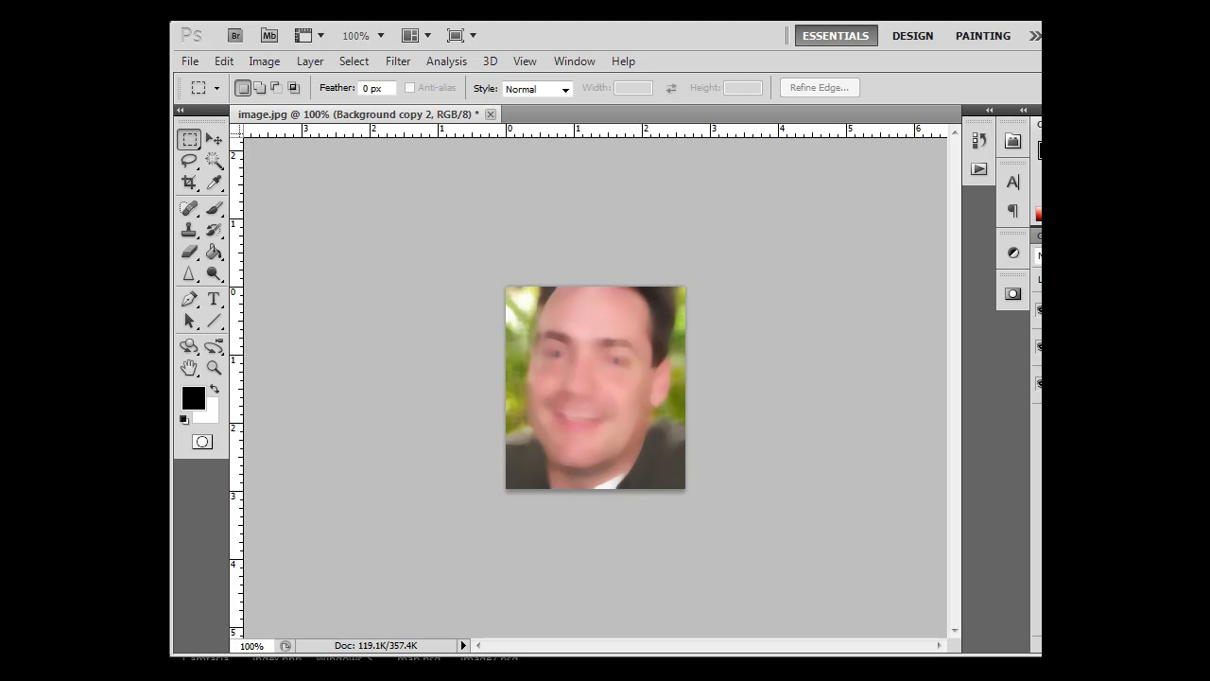
{"action": "left_click", "coordinate": [1037, 358]}
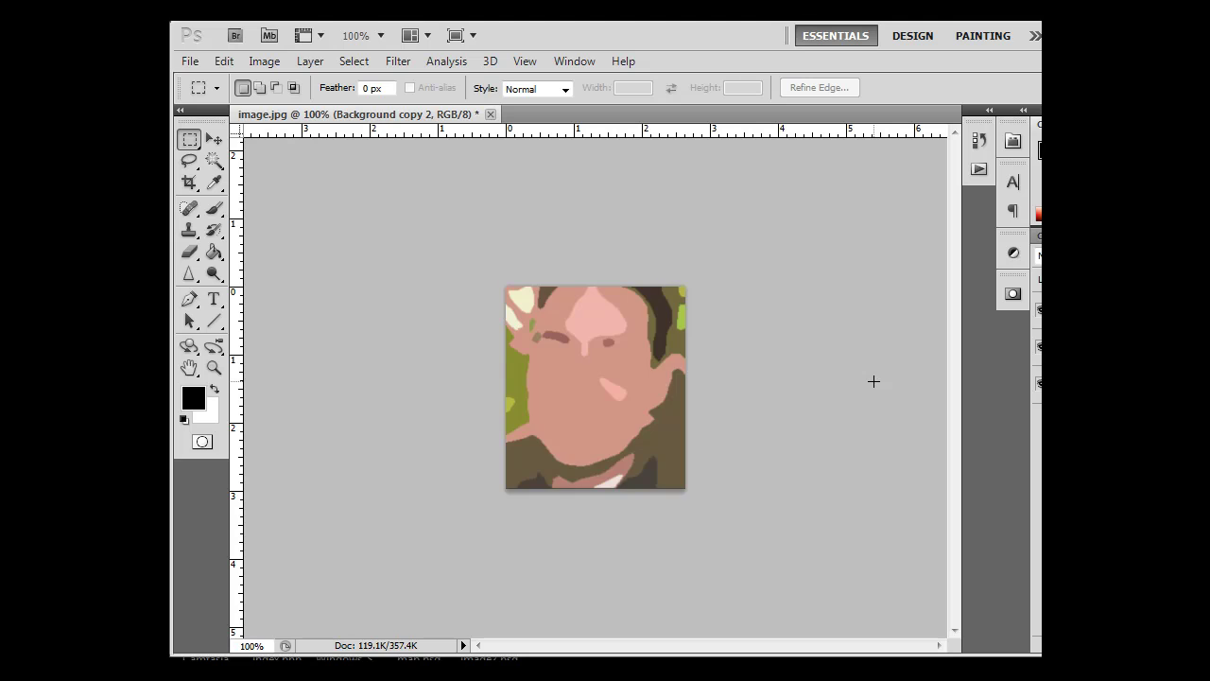
{"action": "key", "text": "shift+alt+s"}
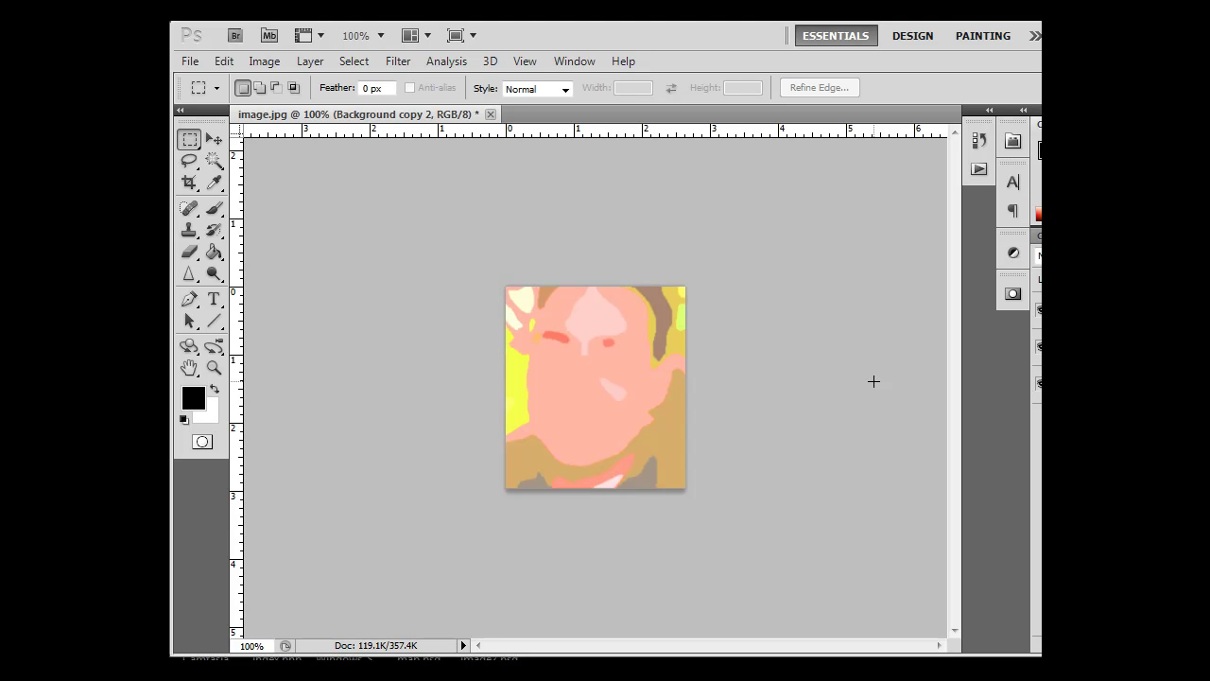
{"action": "key", "text": "shift+alt+o"}
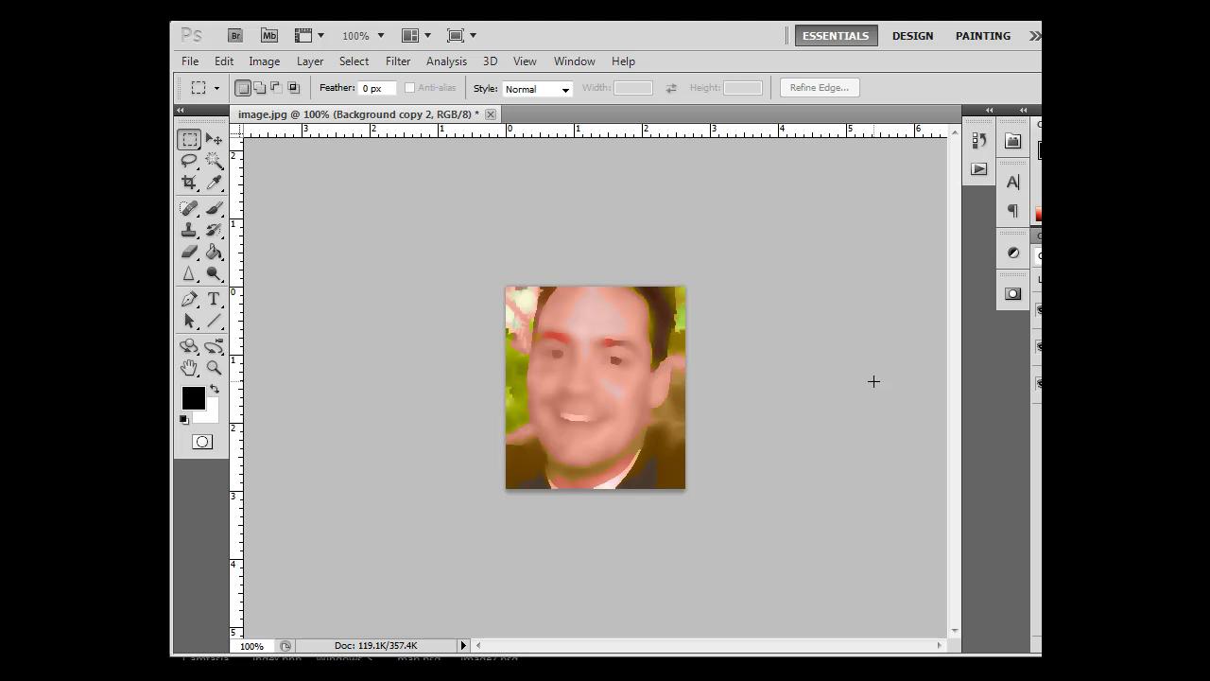
{"action": "key", "text": "ctrl+e"}
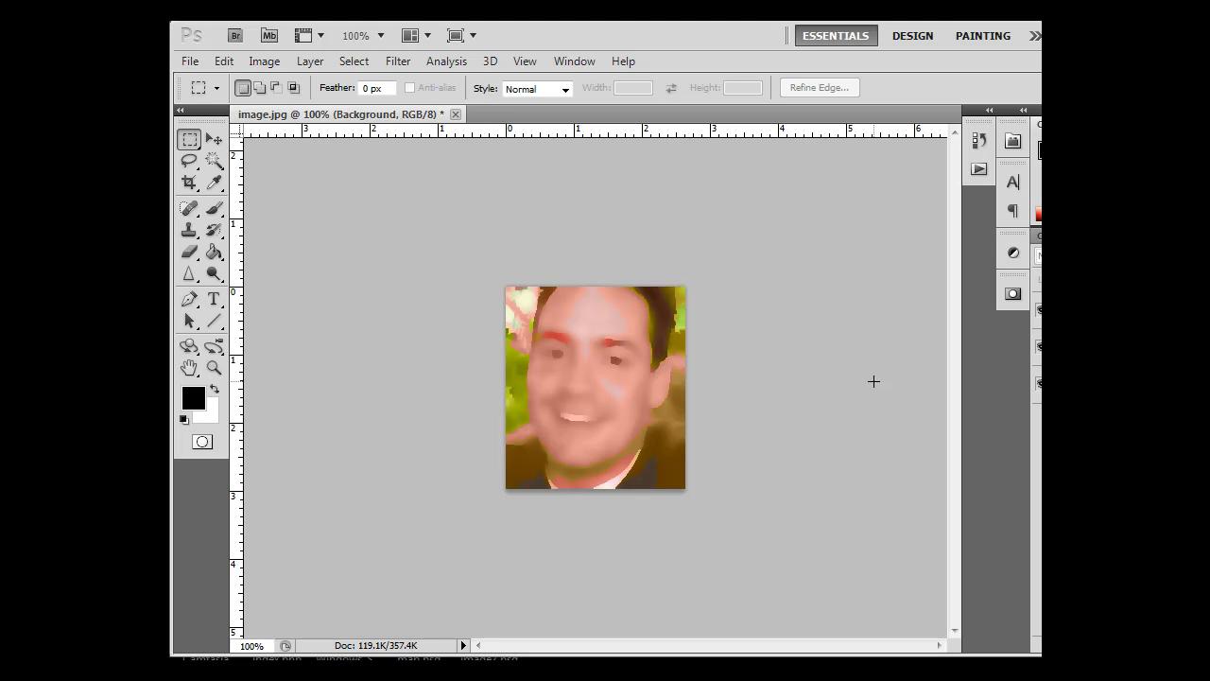
{"action": "key", "text": "ctrl+j"}
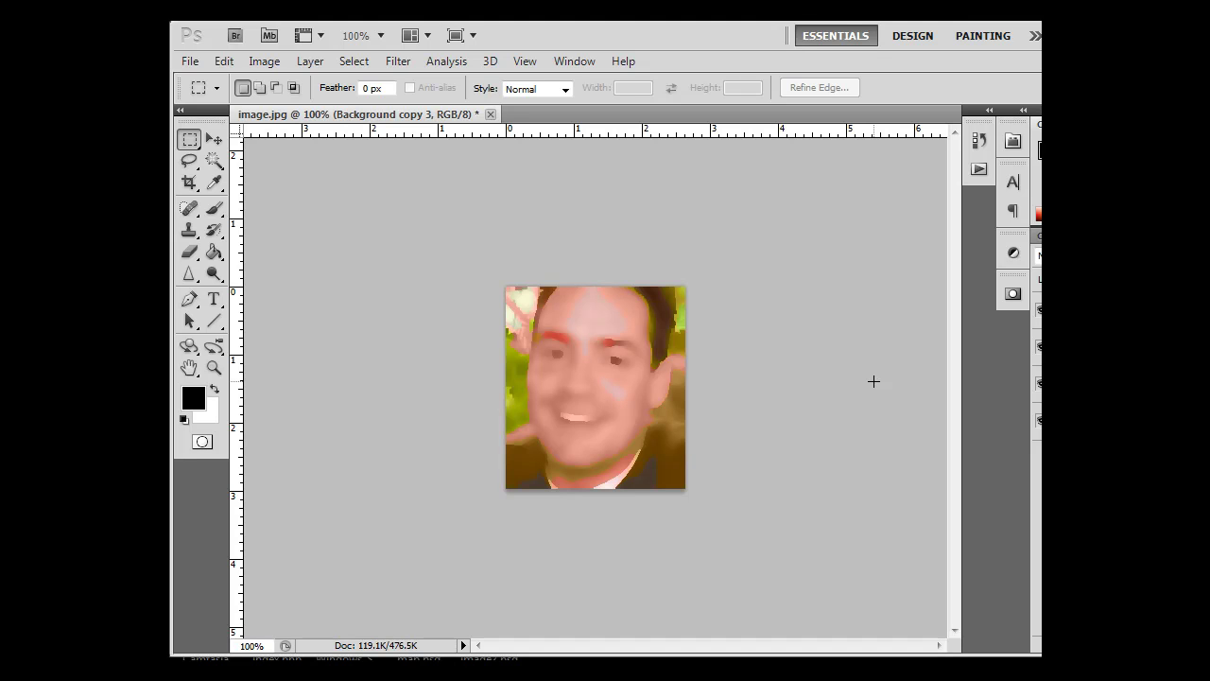
{"action": "key", "text": "ctrl+z"}
{"action": "key", "text": "F2"}
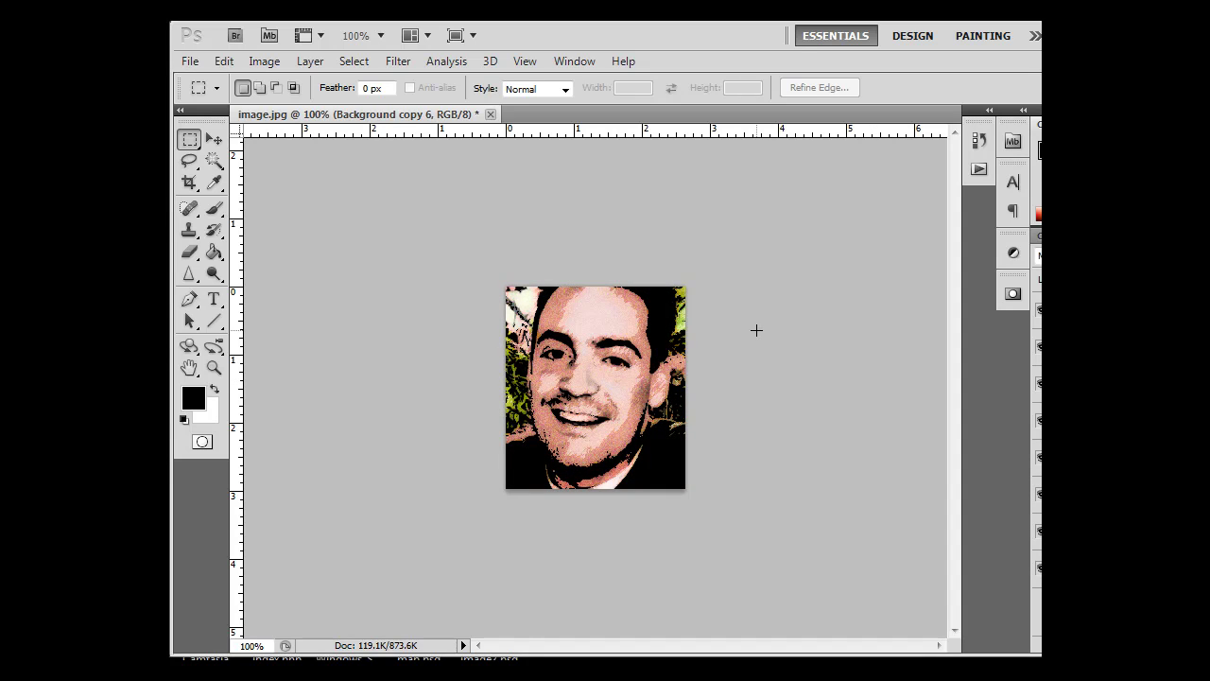
{"action": "left_click", "coordinate": [491, 114]}
- Discard the processed photo and select cartoon2, leaving its action options unchanged
{"action": "left_click", "coordinate": [736, 289]}
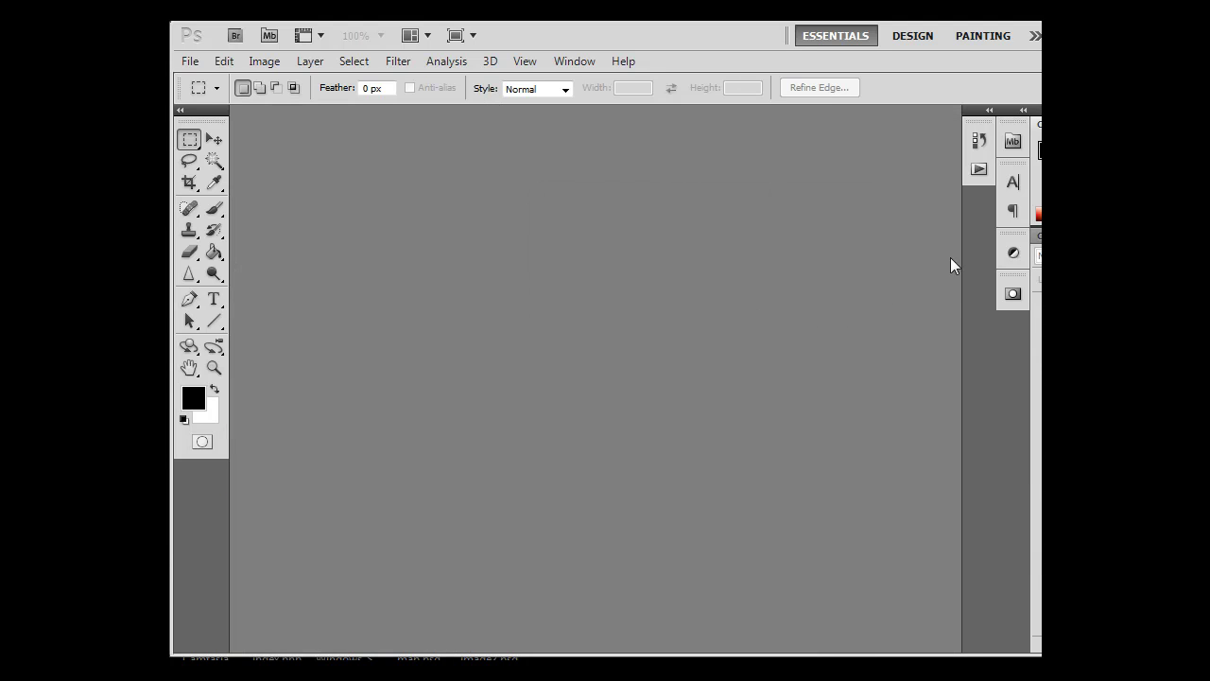
{"action": "left_click", "coordinate": [987, 168]}
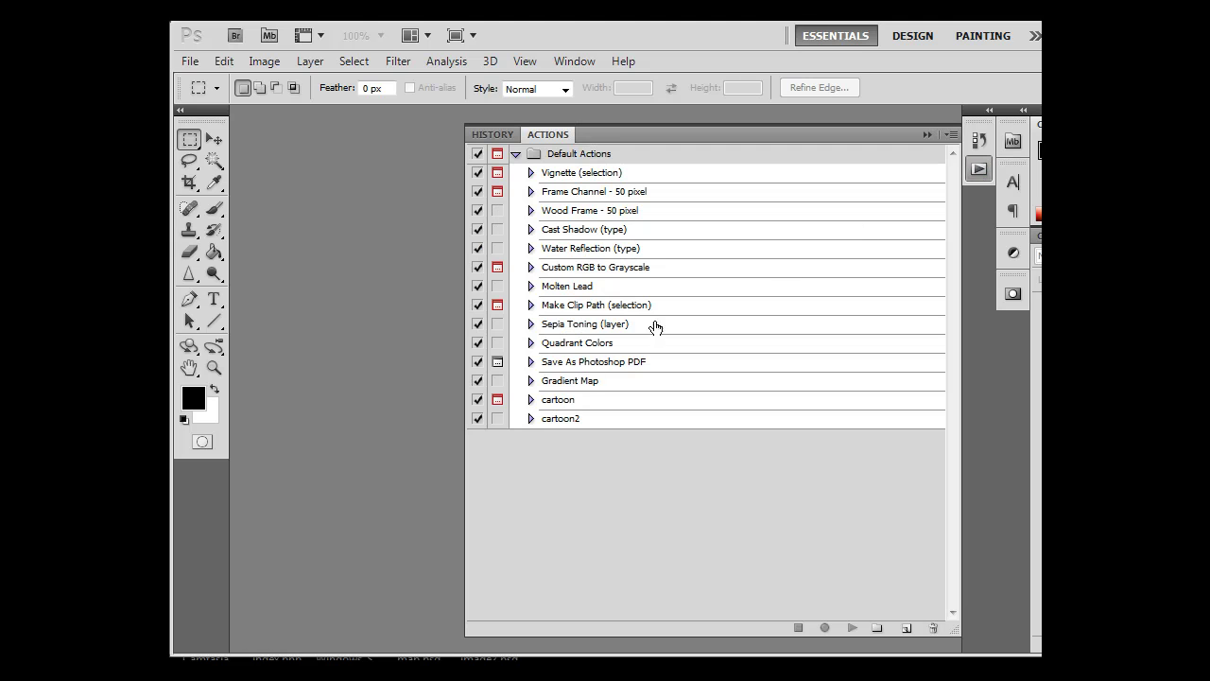
{"action": "left_click", "coordinate": [570, 420]}
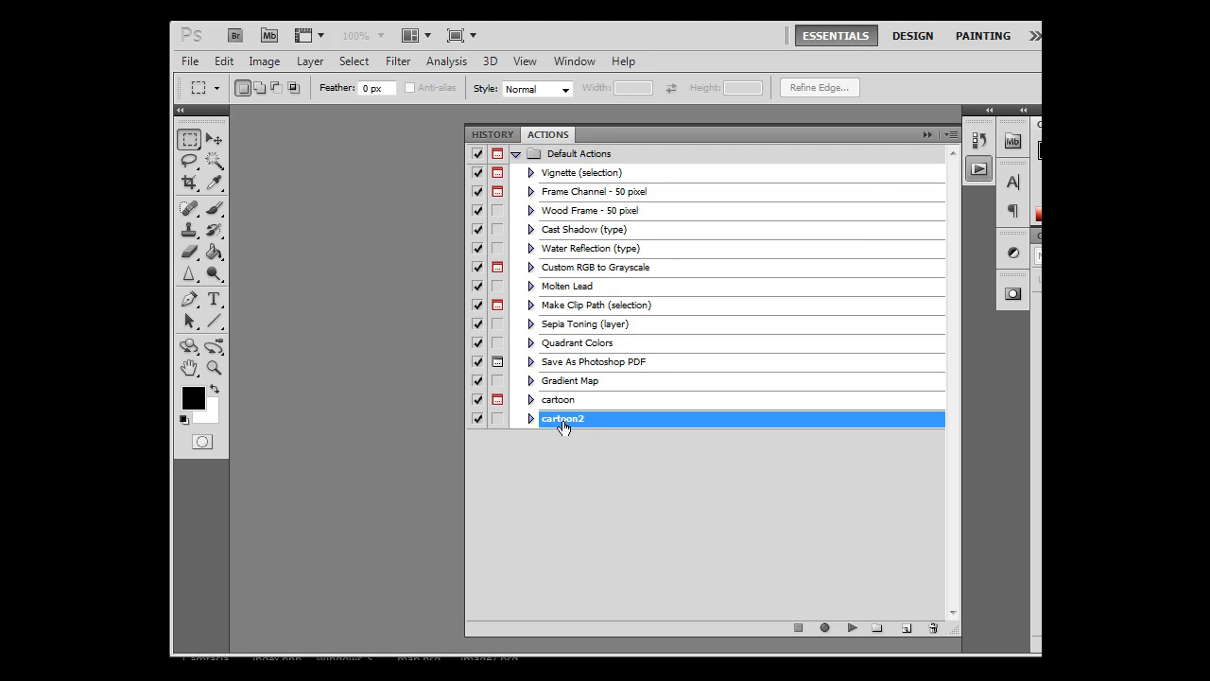
{"action": "left_click", "coordinate": [952, 135]}
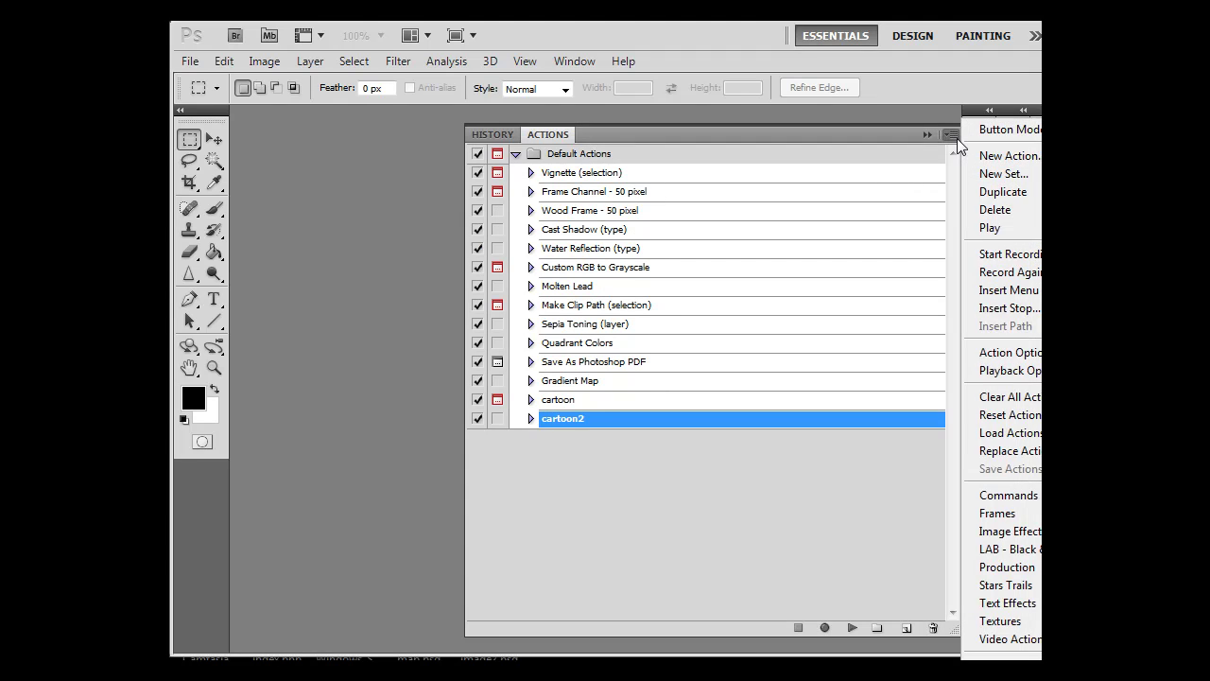
{"action": "left_click", "coordinate": [999, 355]}
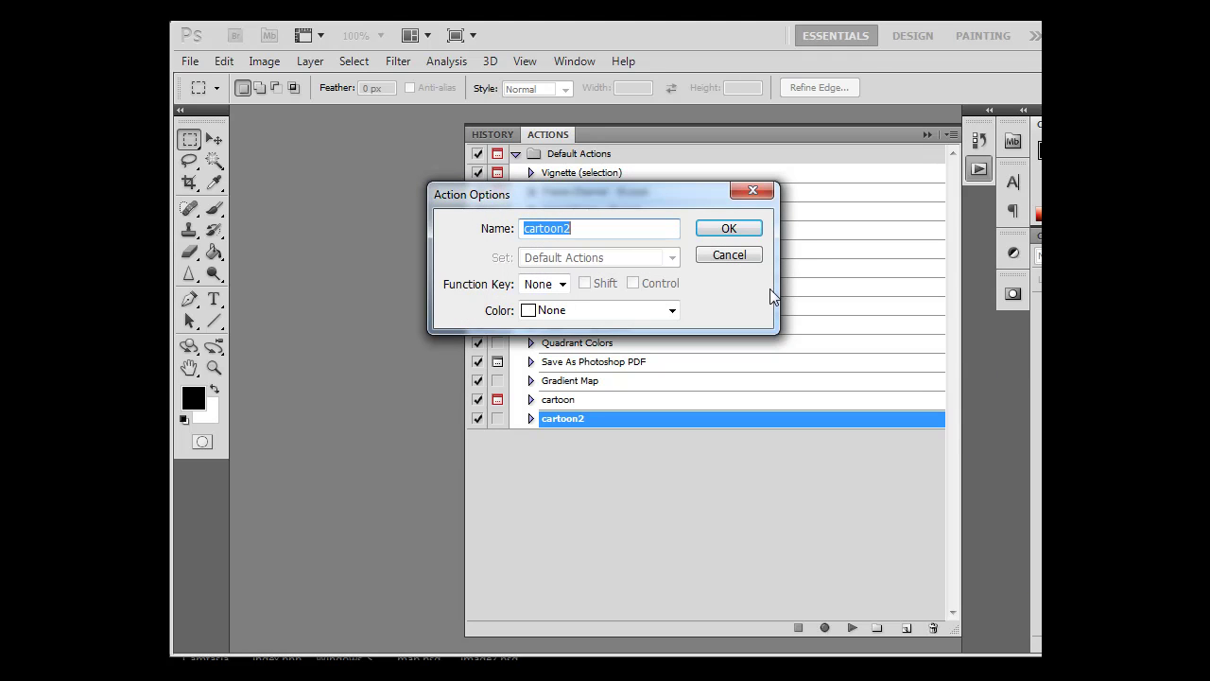
{"action": "left_click", "coordinate": [722, 252]}
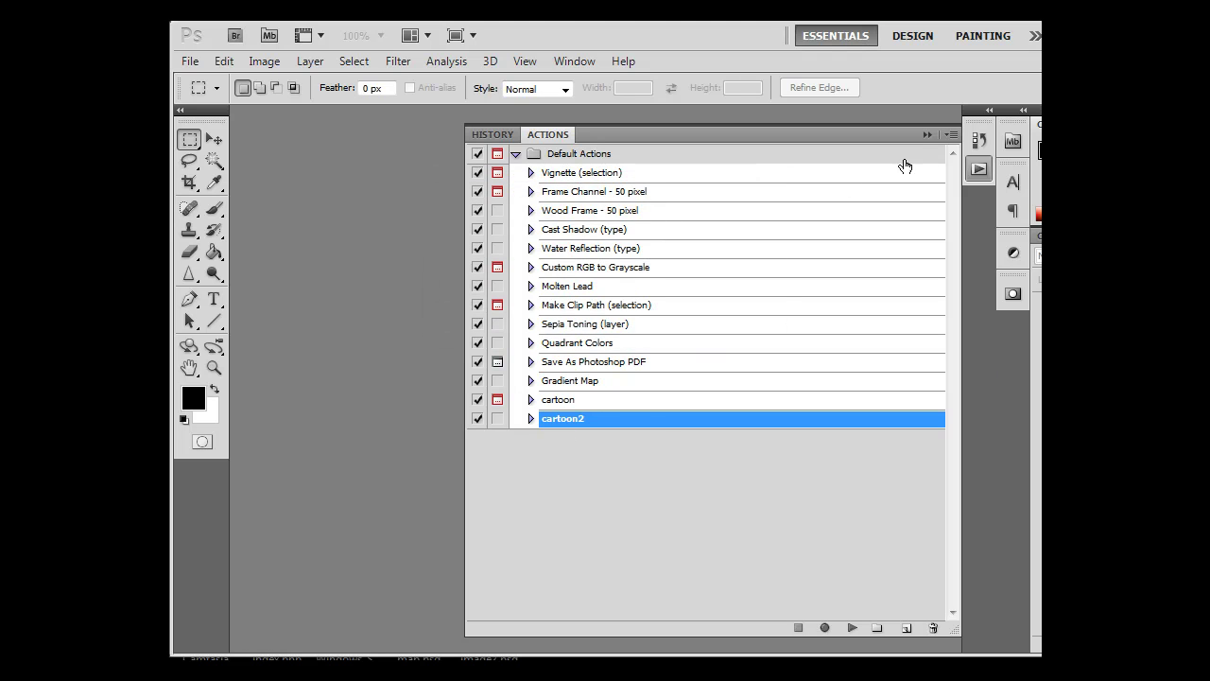
- Set the Actions panel Playback Options to Accelerated
{"action": "left_click", "coordinate": [951, 134]}
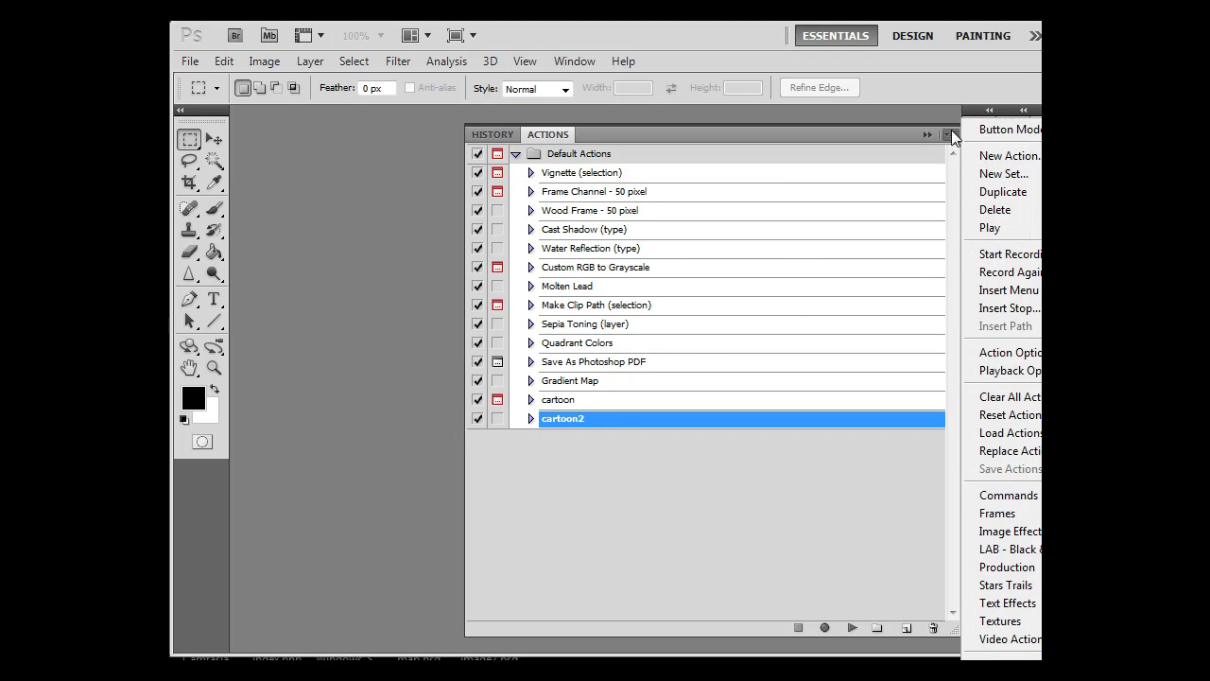
{"action": "left_click", "coordinate": [1010, 370]}
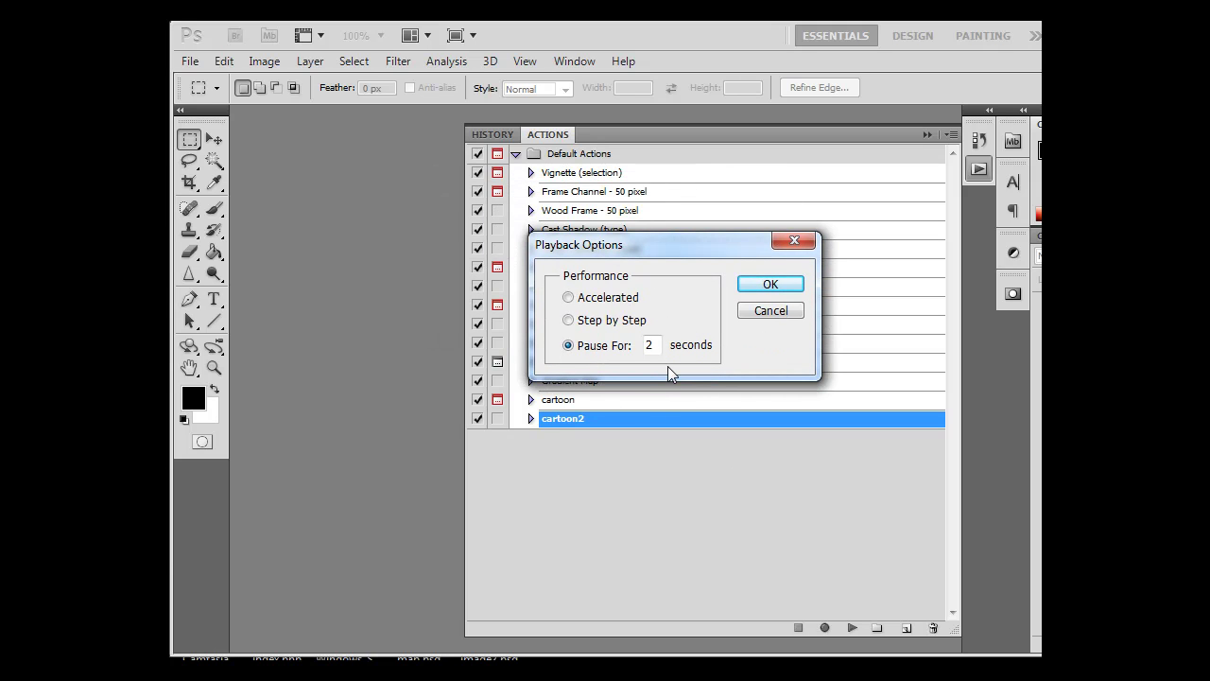
{"action": "left_click", "coordinate": [568, 298]}
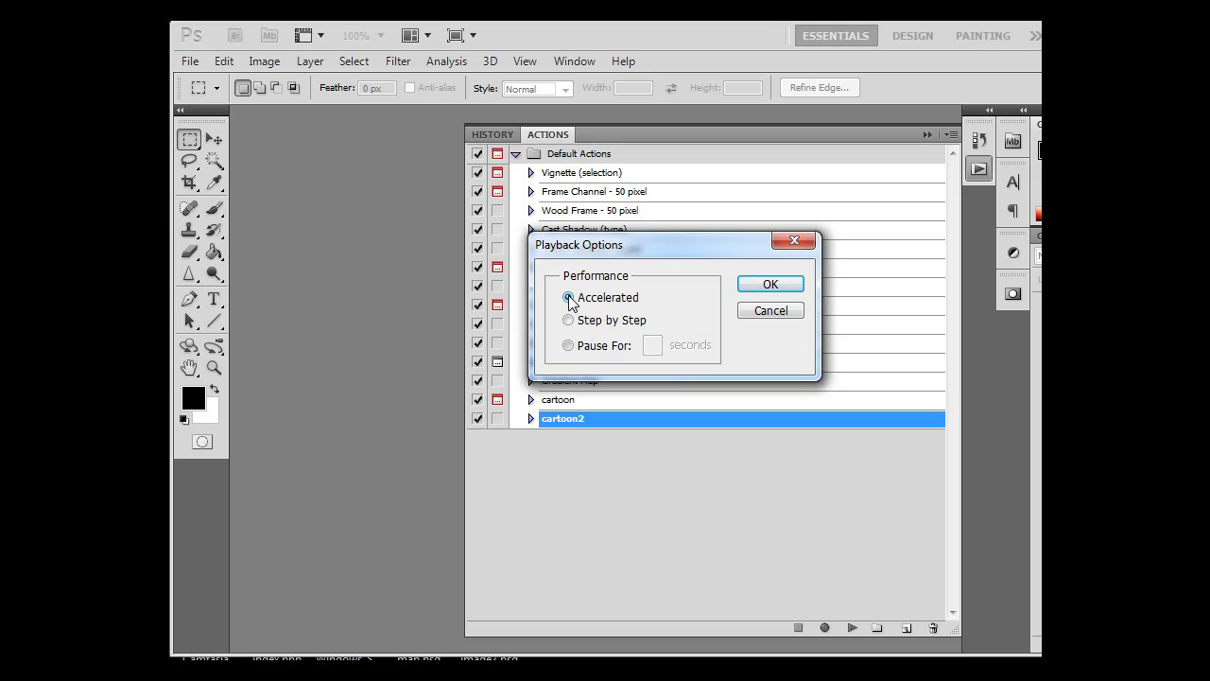
{"action": "left_click", "coordinate": [745, 286]}
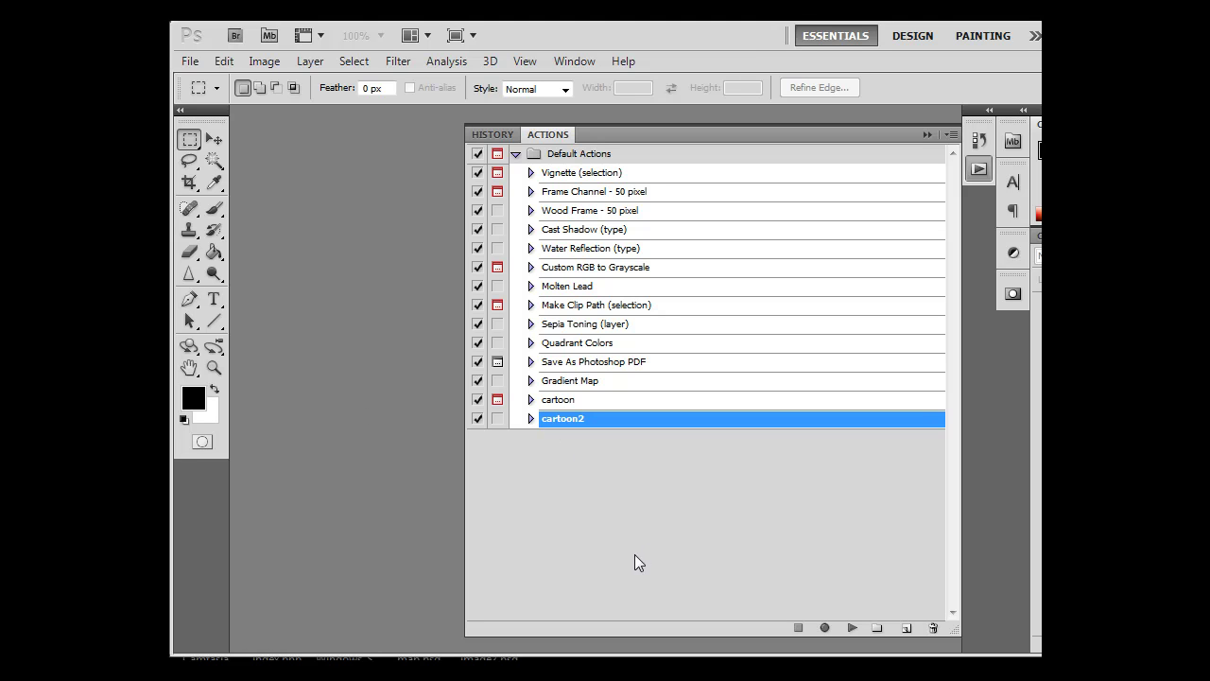
- Shift the window aside and open File > Automate > Create Droplet
{"action": "left_click_drag", "start_coordinate": [575, 36], "coordinate": [740, 28]}
{"action": "left_click", "coordinate": [360, 56]}
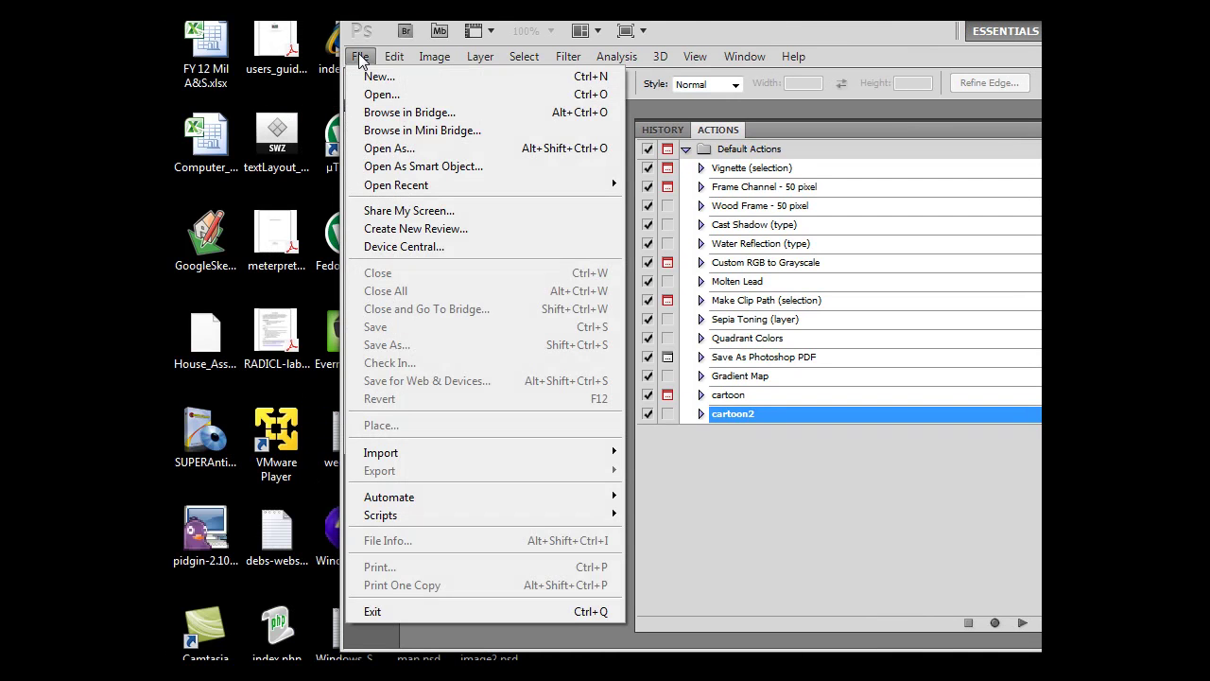
{"action": "mouse_move", "coordinate": [407, 497]}
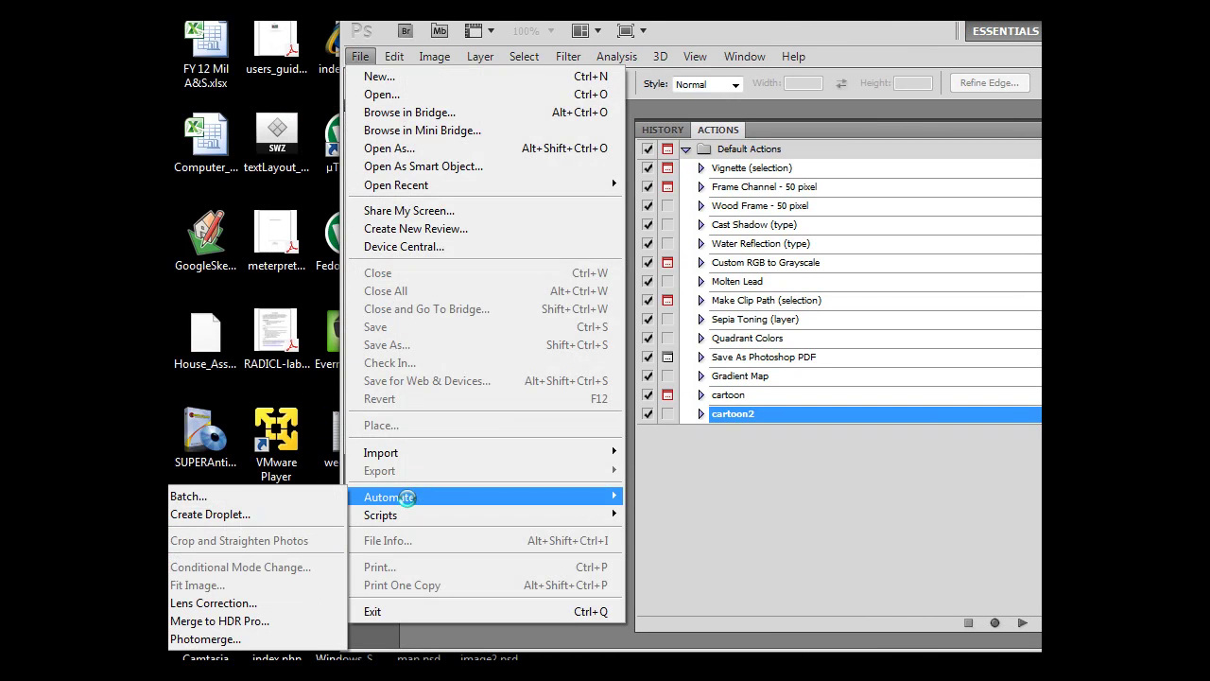
{"action": "left_click", "coordinate": [237, 514]}
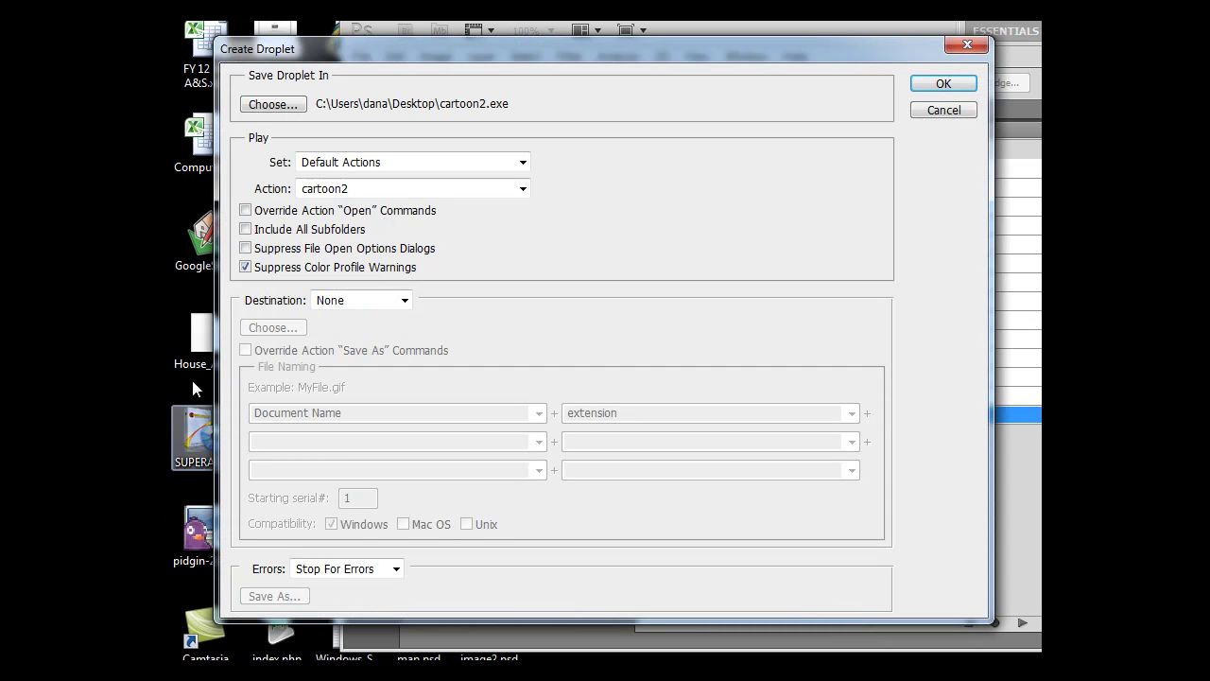
- Save the new droplet to the Desktop as cartoon2-fast.exe and confirm it
{"action": "left_click", "coordinate": [266, 112]}
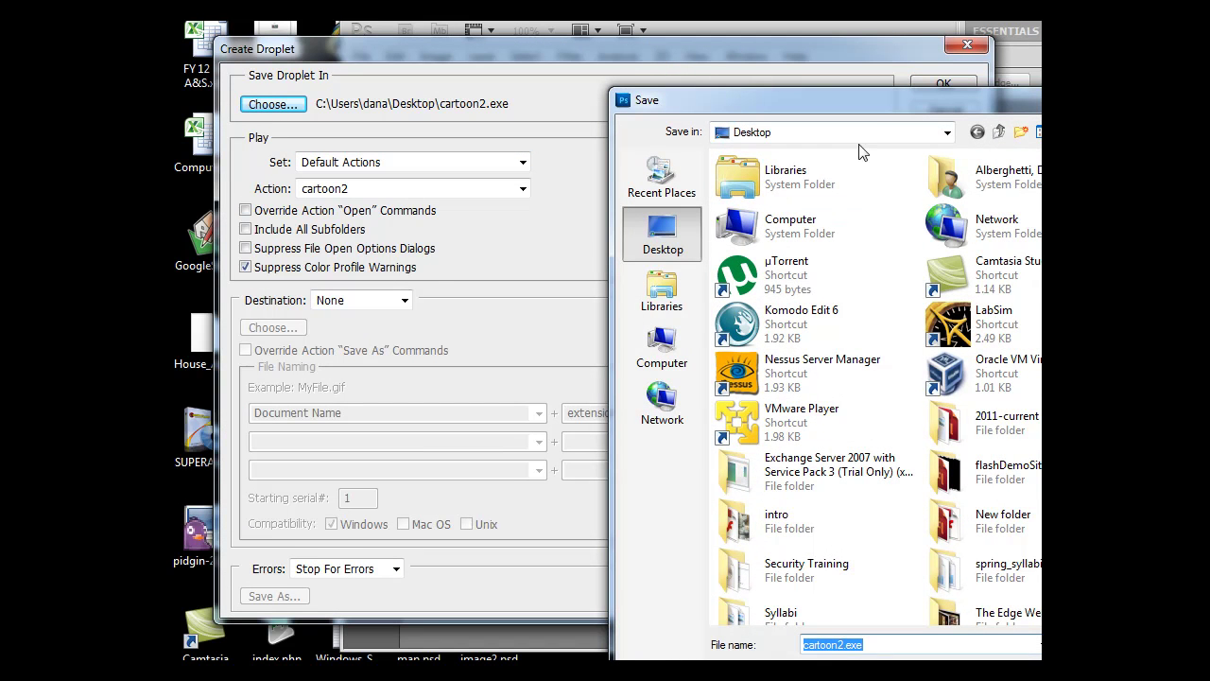
{"action": "left_click_drag", "start_coordinate": [870, 100], "coordinate": [665, 41]}
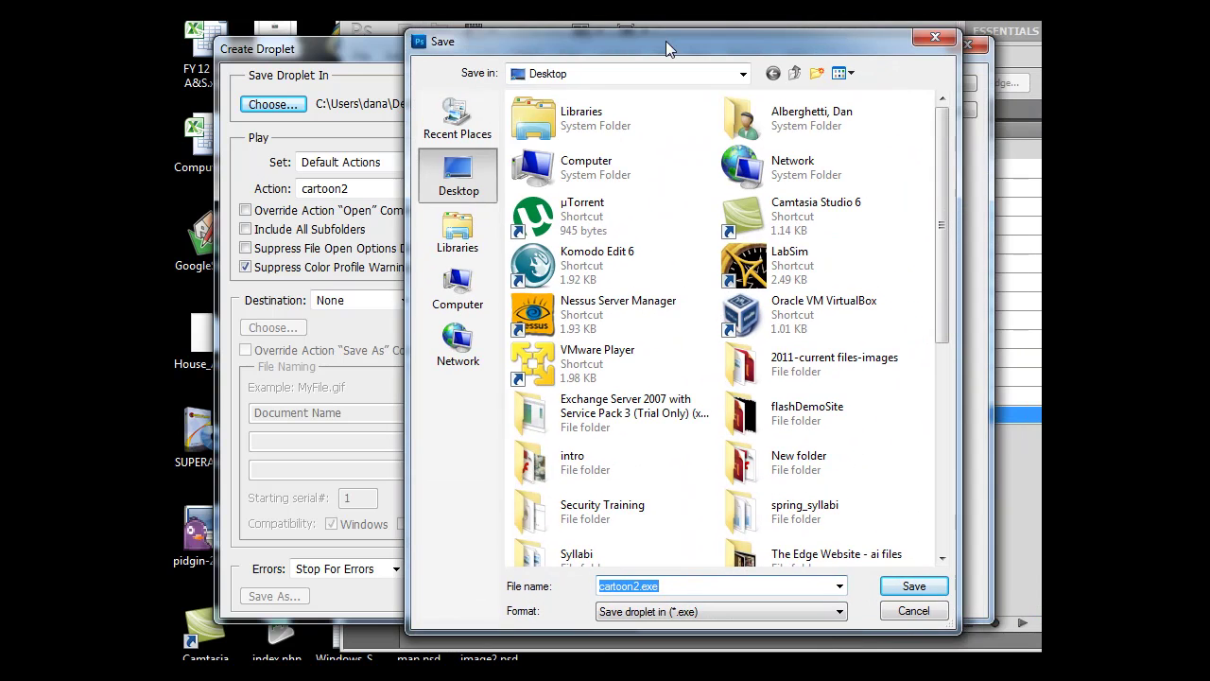
{"action": "left_click", "coordinate": [639, 586]}
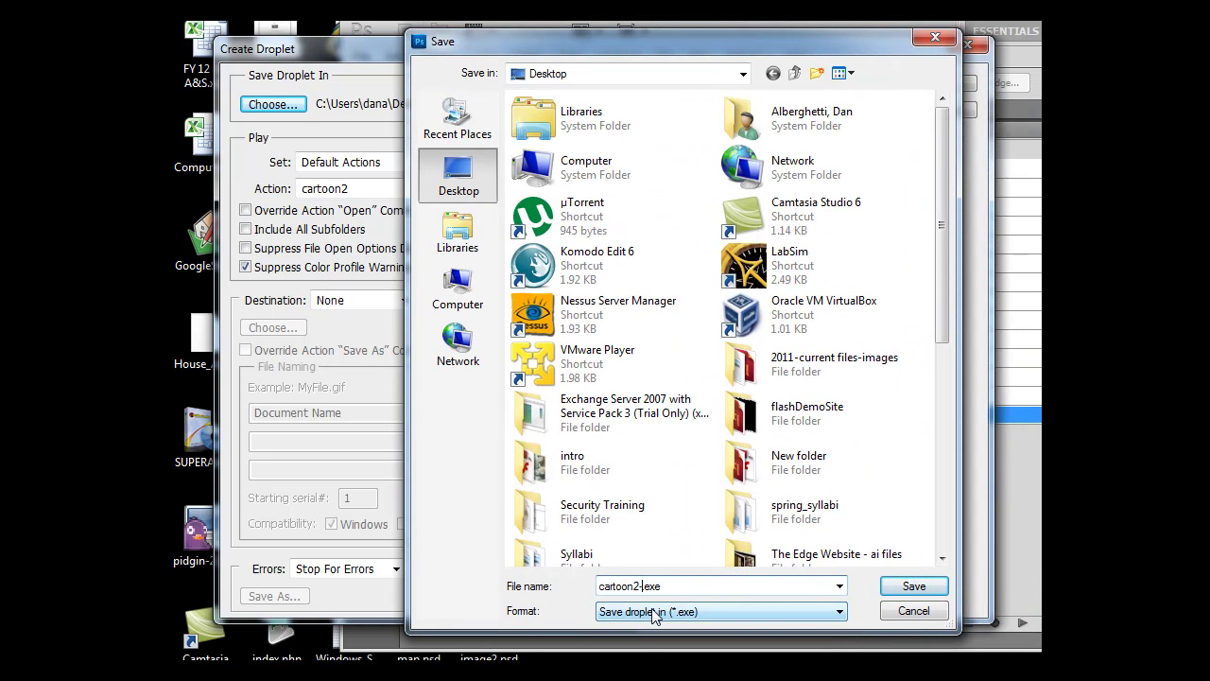
{"action": "type", "text": "-fast"}
{"action": "left_click", "coordinate": [904, 587]}
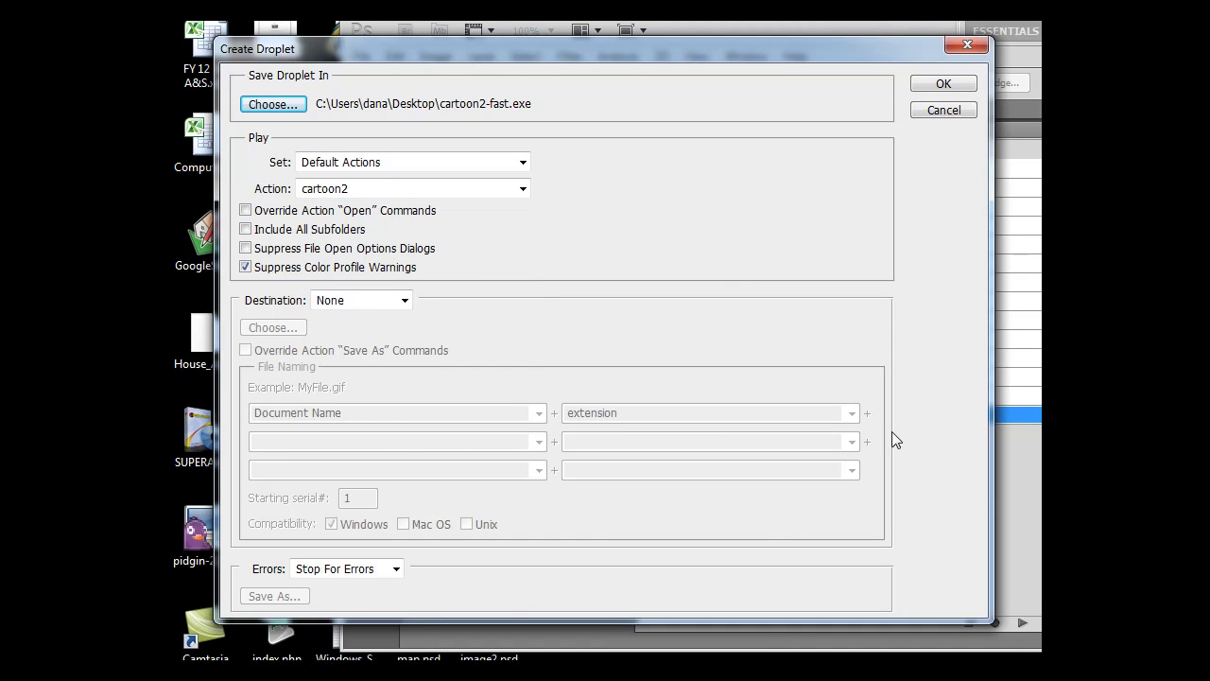
{"action": "left_click", "coordinate": [948, 87]}
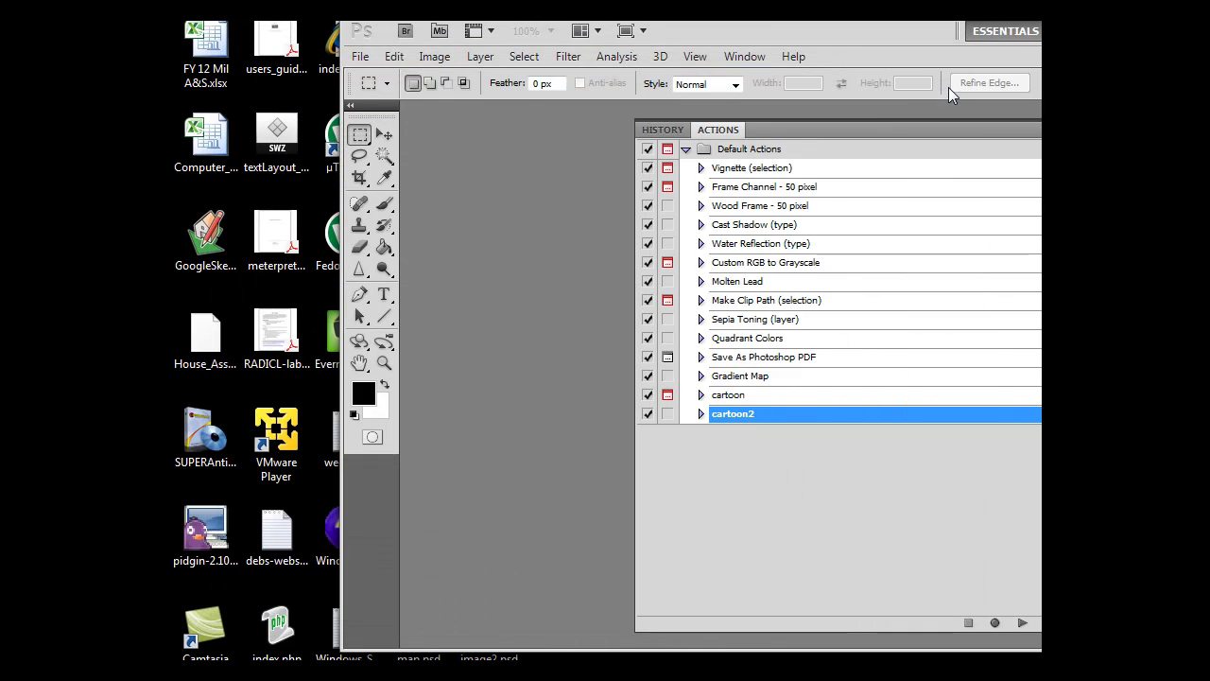
- Hide Photoshop and place the cartoon2-fast droplet beside cartoon2.exe on the desktop
{"action": "left_click_drag", "start_coordinate": [871, 34], "coordinate": [720, 51]}
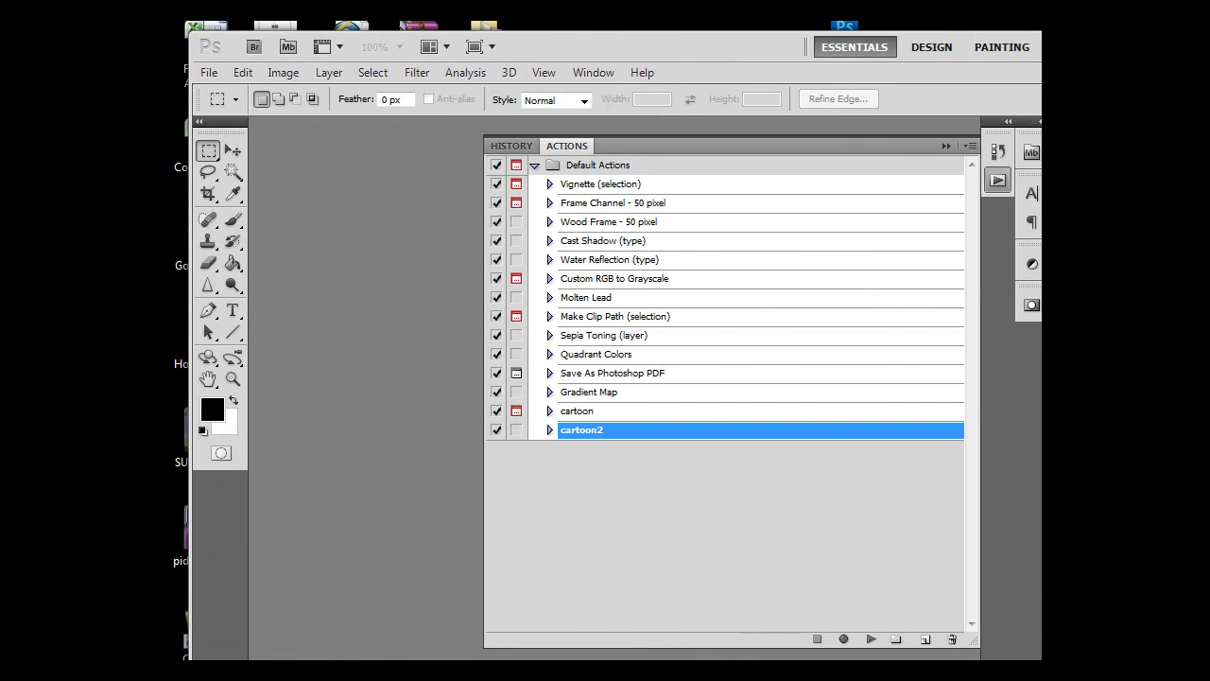
{"action": "key", "text": "ctrl+q"}
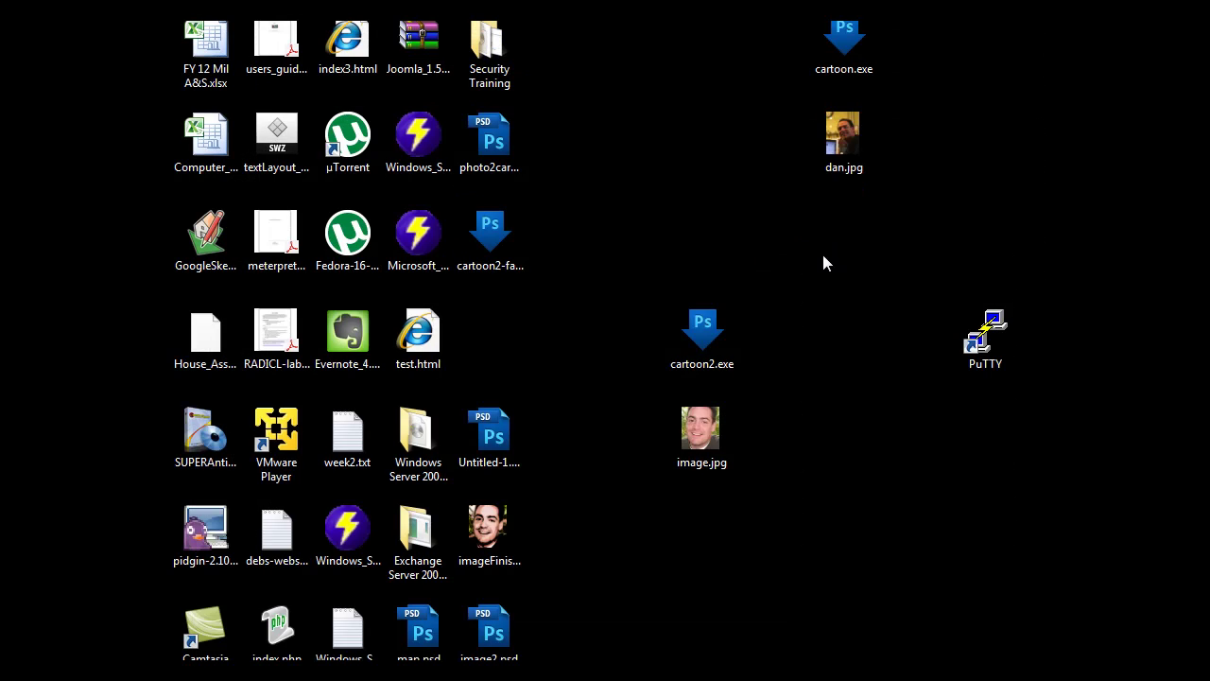
{"action": "left_click_drag", "start_coordinate": [490, 248], "coordinate": [791, 346]}
{"action": "left_click", "coordinate": [715, 479]}
- Run the cartoon2-fast droplet on image.jpg and view the posterized result maximized
{"action": "left_click_drag", "start_coordinate": [703, 440], "coordinate": [785, 346]}
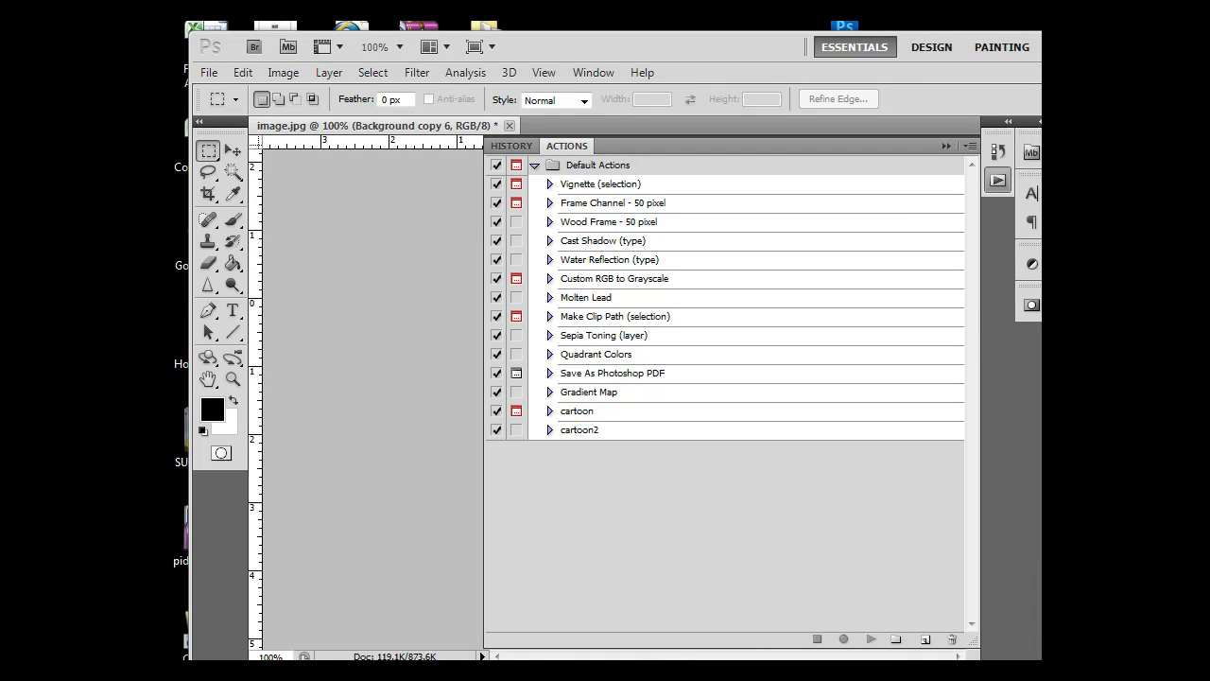
{"action": "left_click", "coordinate": [945, 145]}
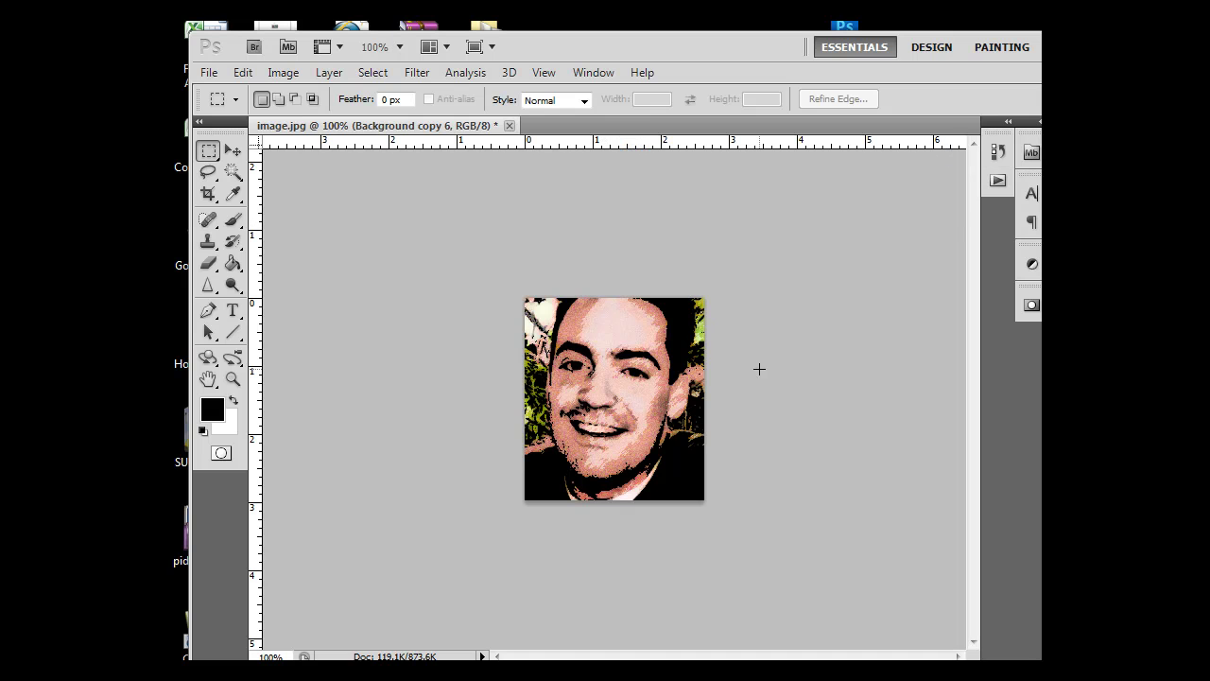
{"action": "double_click", "coordinate": [760, 48]}
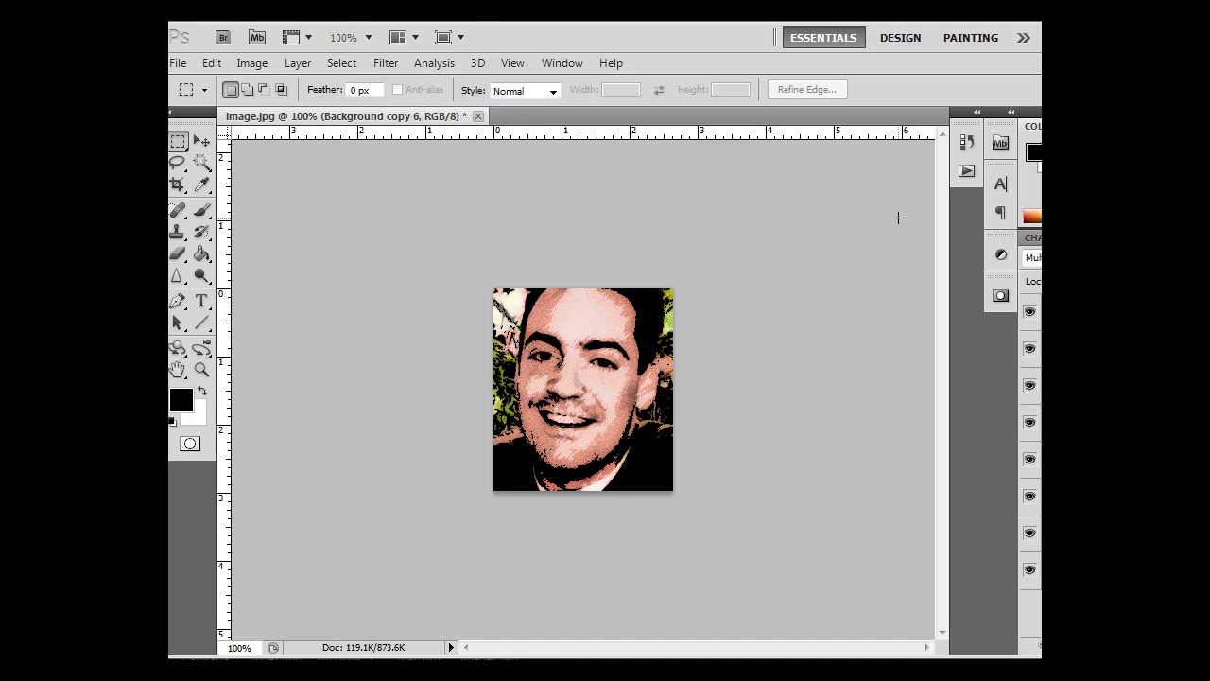
- Close image.jpg without saving, then toggle dialogs on for every step of cartoon2
{"action": "left_click", "coordinate": [477, 116]}
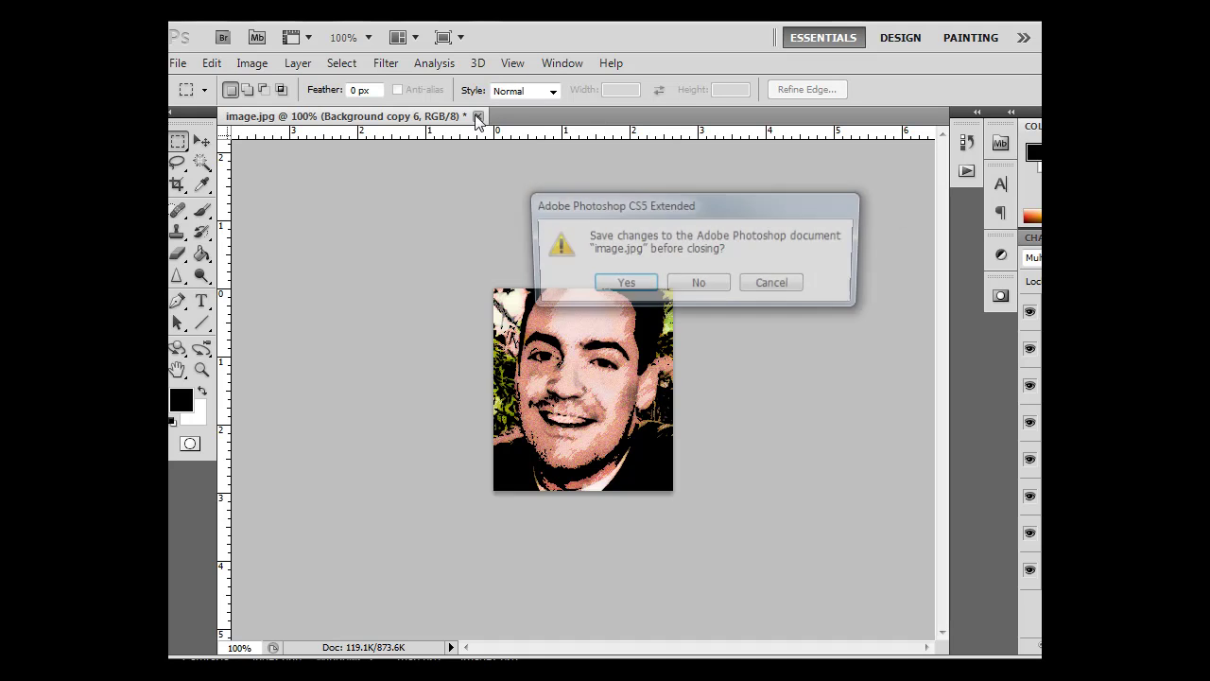
{"action": "left_click", "coordinate": [723, 288]}
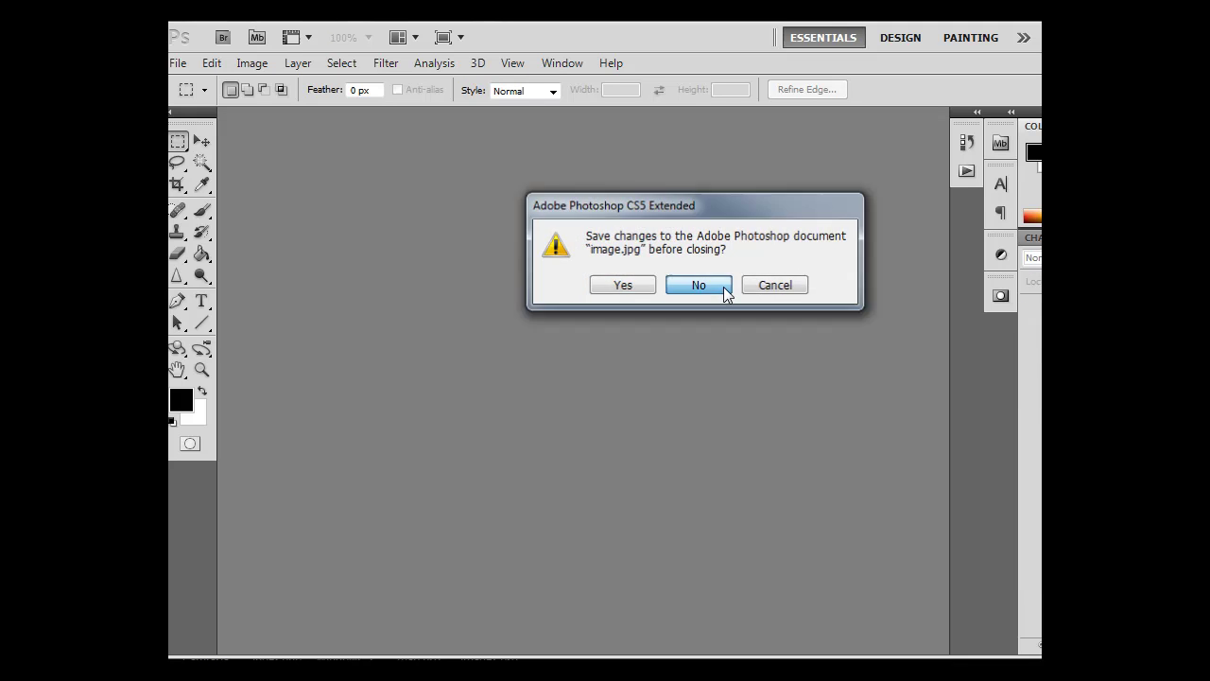
{"action": "left_click", "coordinate": [968, 174]}
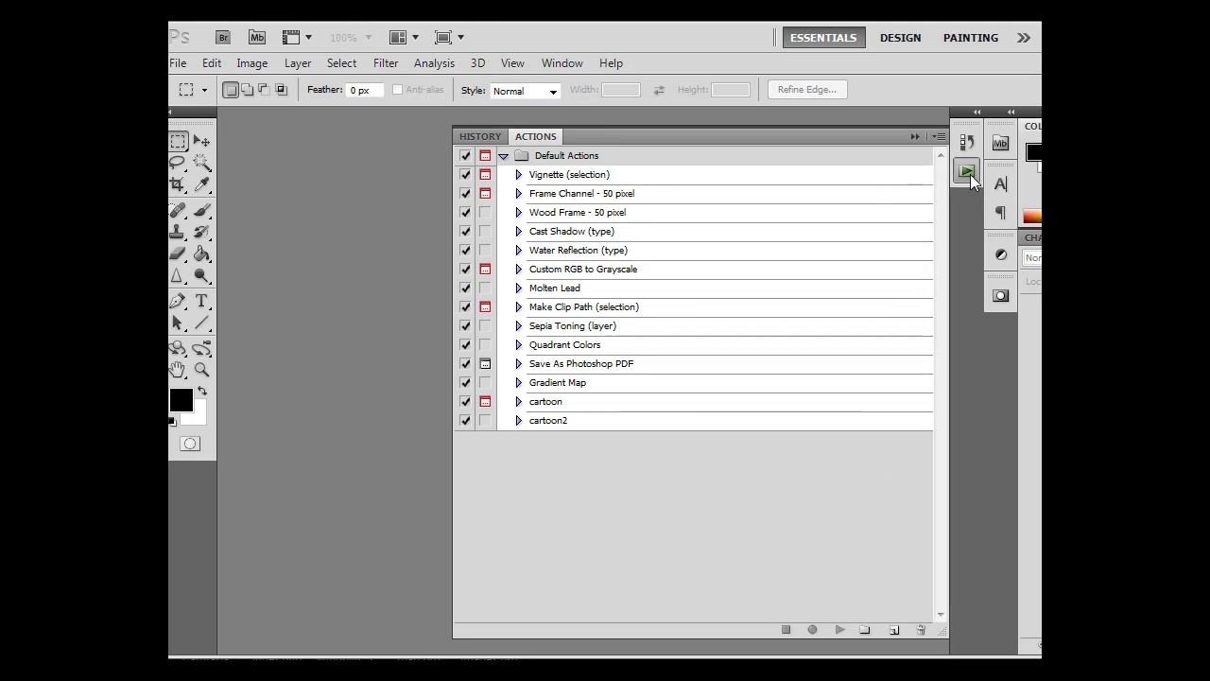
{"action": "left_click", "coordinate": [547, 430]}
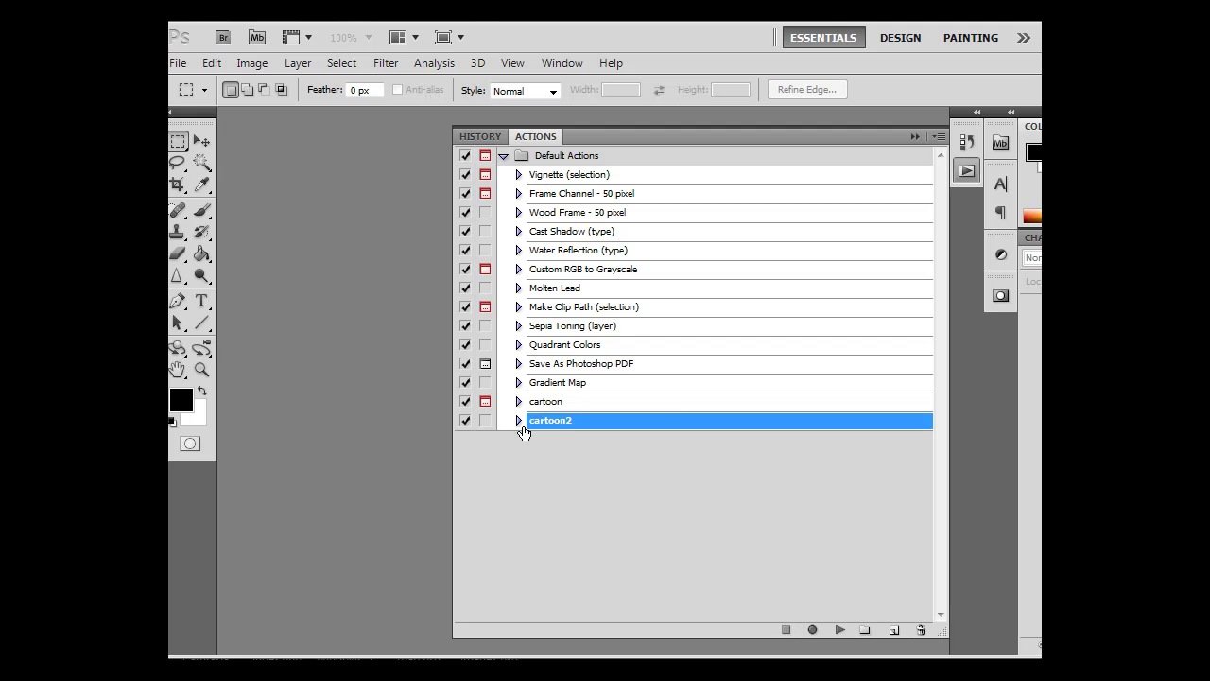
{"action": "left_click", "coordinate": [484, 421]}
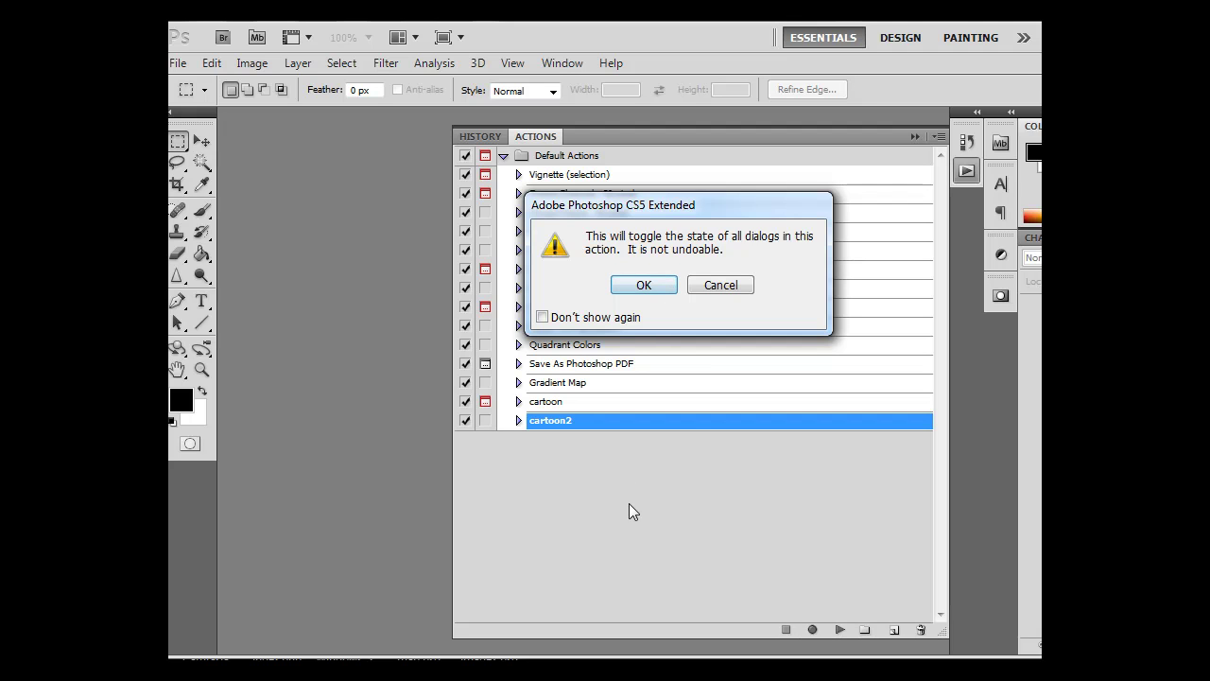
- Duplicate the cartoon2 action and switch dialogs on for the cartoon2 copy
{"action": "left_click", "coordinate": [715, 284]}
{"action": "left_click_drag", "start_coordinate": [559, 422], "coordinate": [895, 636]}
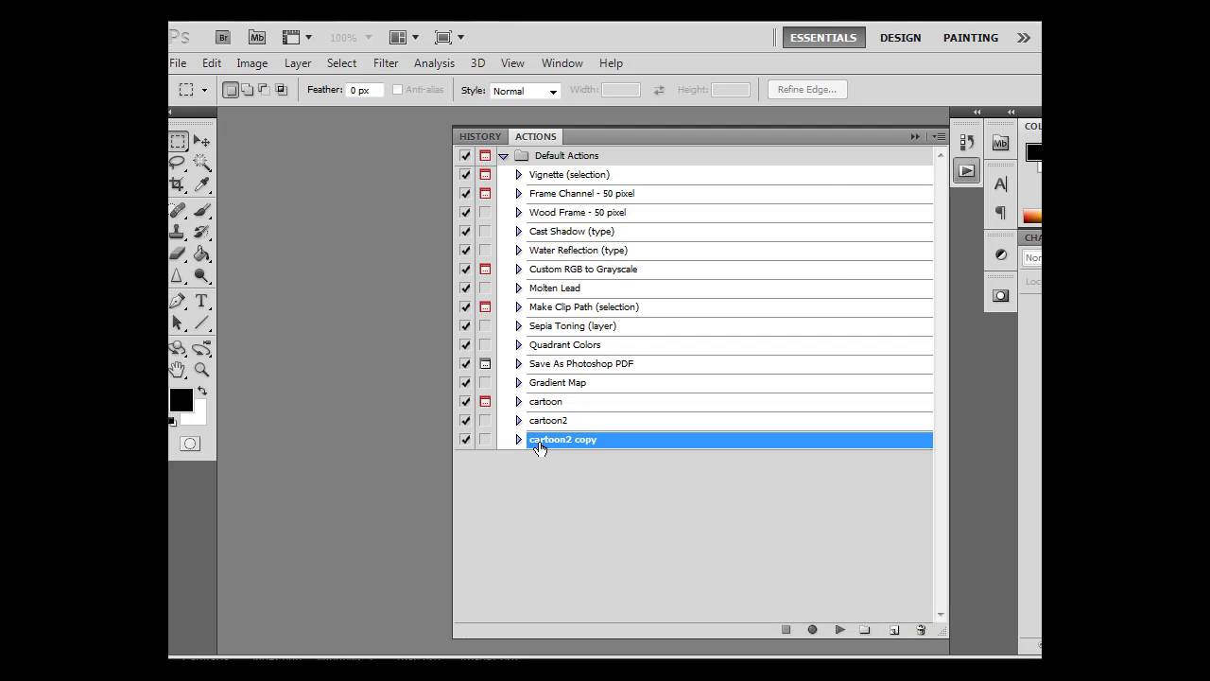
{"action": "left_click", "coordinate": [486, 440]}
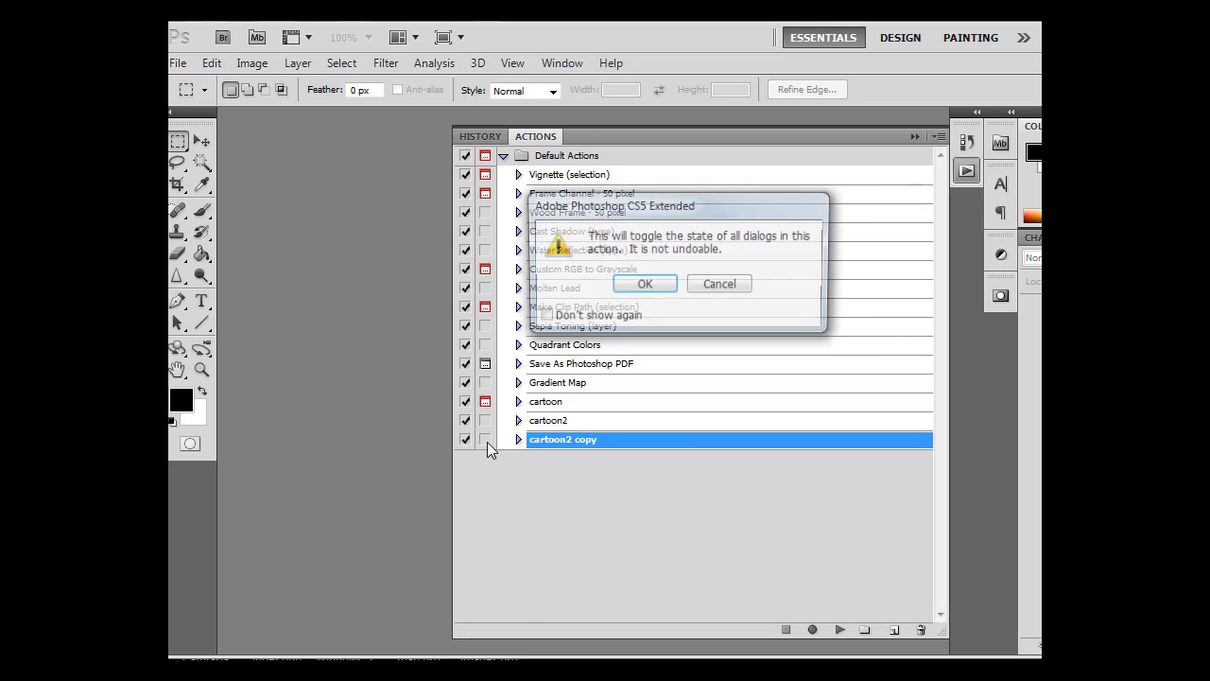
{"action": "left_click", "coordinate": [644, 284]}
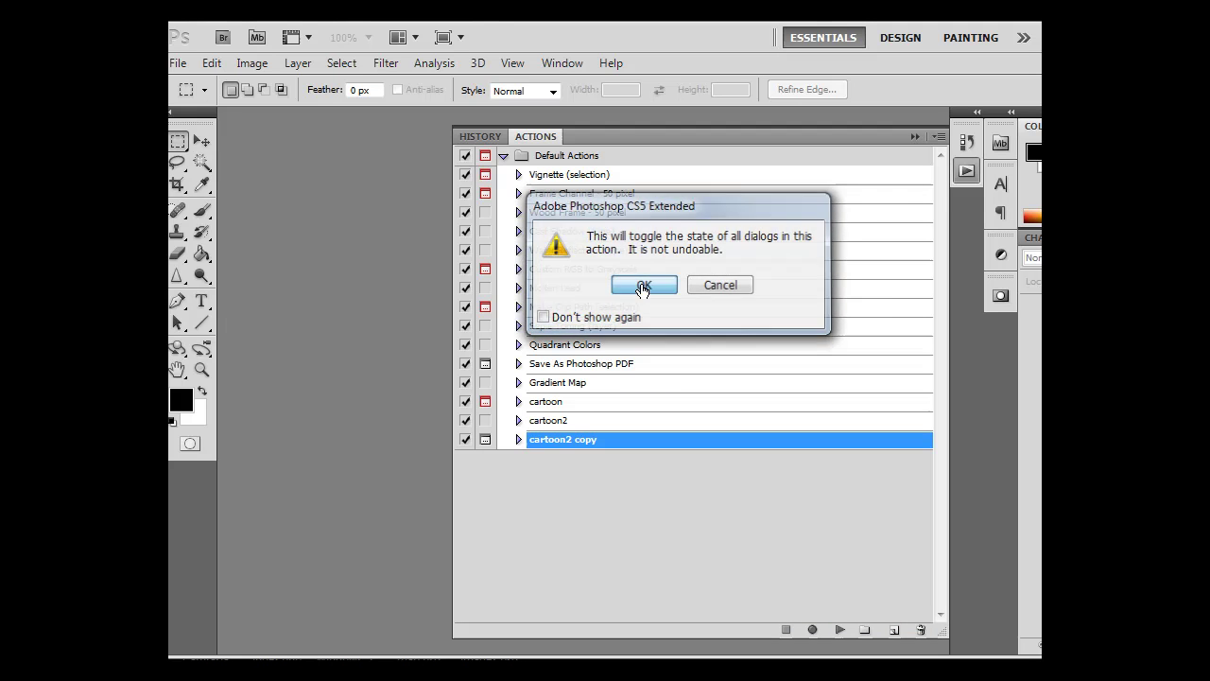
{"action": "left_click", "coordinate": [485, 441]}
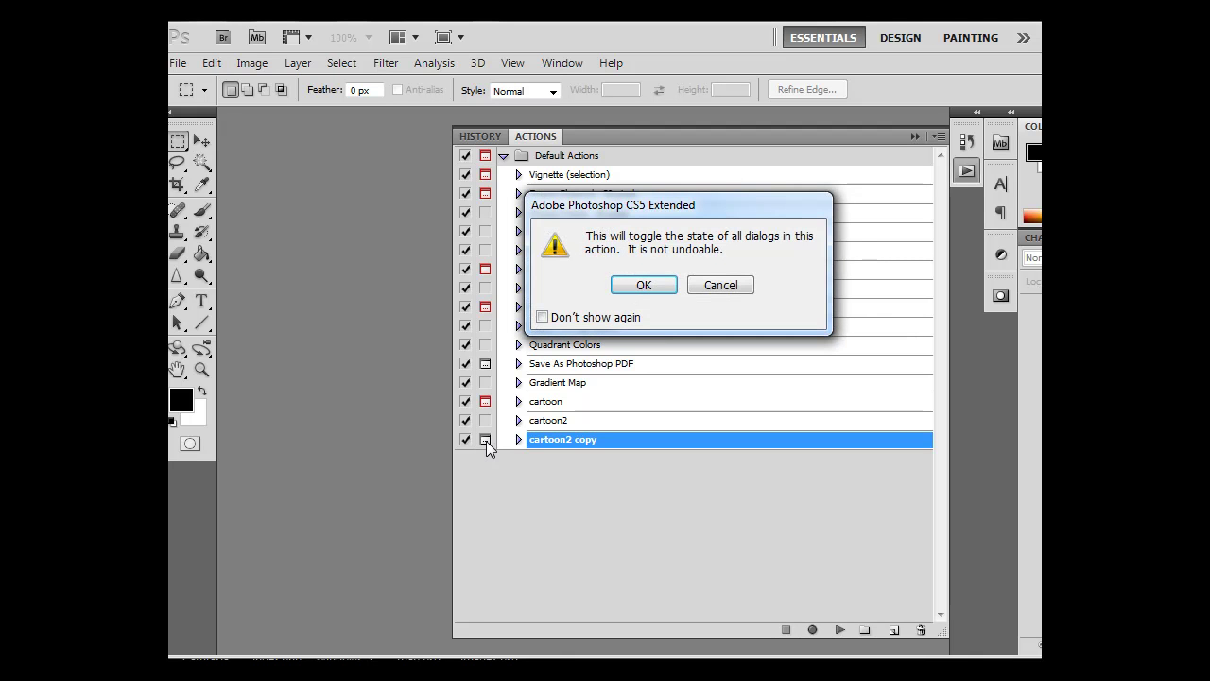
{"action": "left_click", "coordinate": [721, 285]}
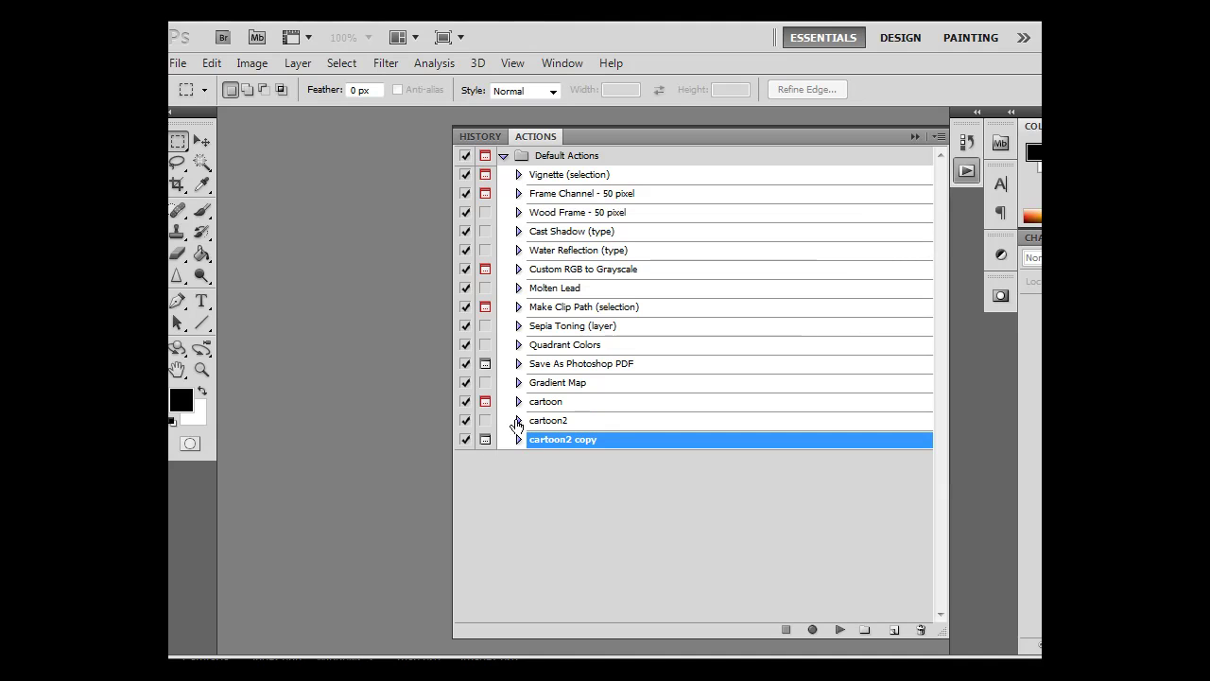
{"action": "left_click", "coordinate": [518, 440]}
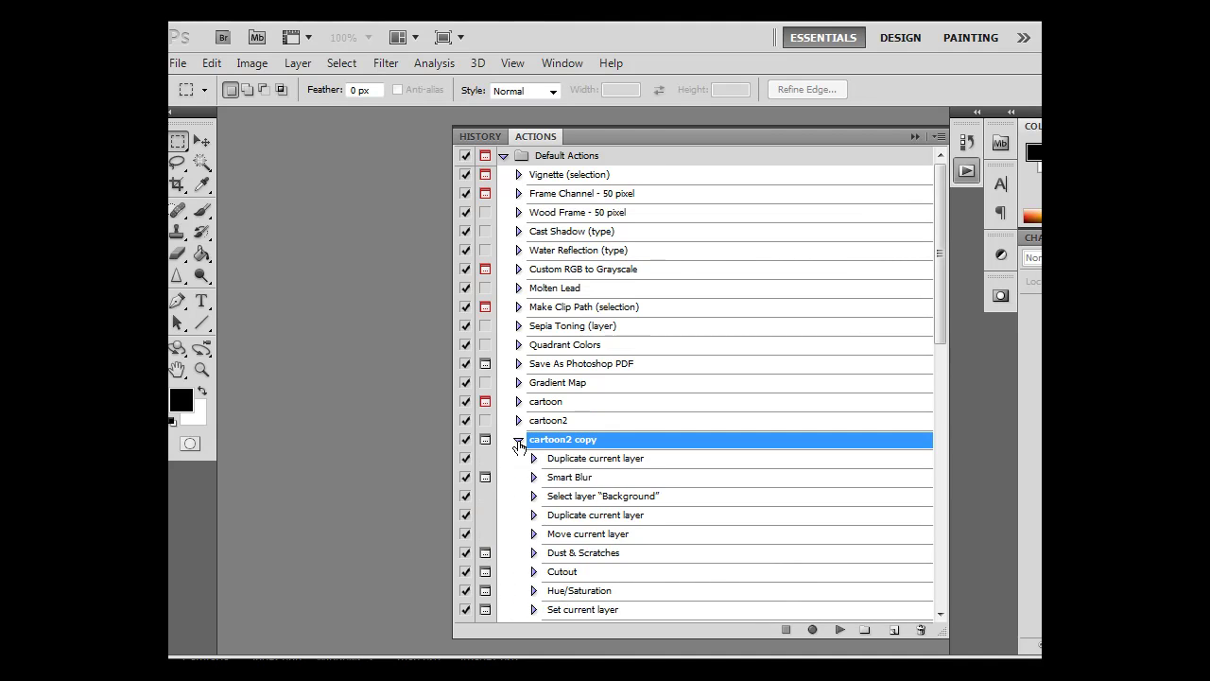
{"action": "left_click", "coordinate": [518, 441]}
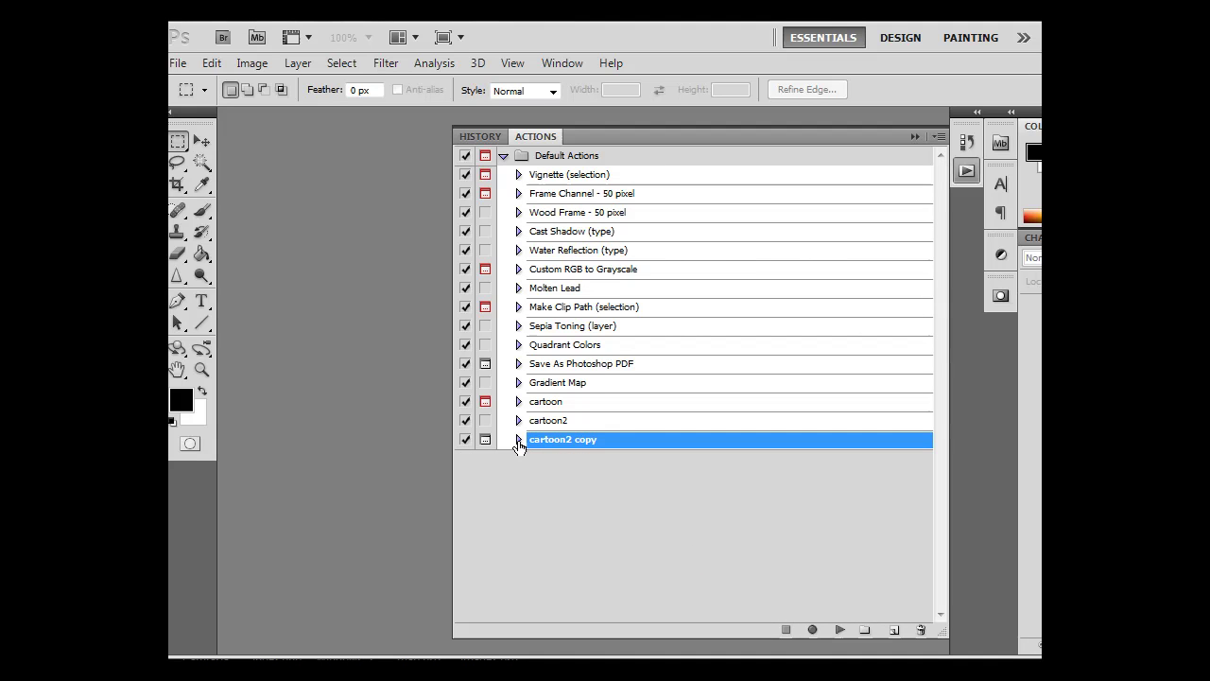
- Rename the cartoon2 copy action to 'cartoon2 dialogue'
{"action": "double_click", "coordinate": [581, 440]}
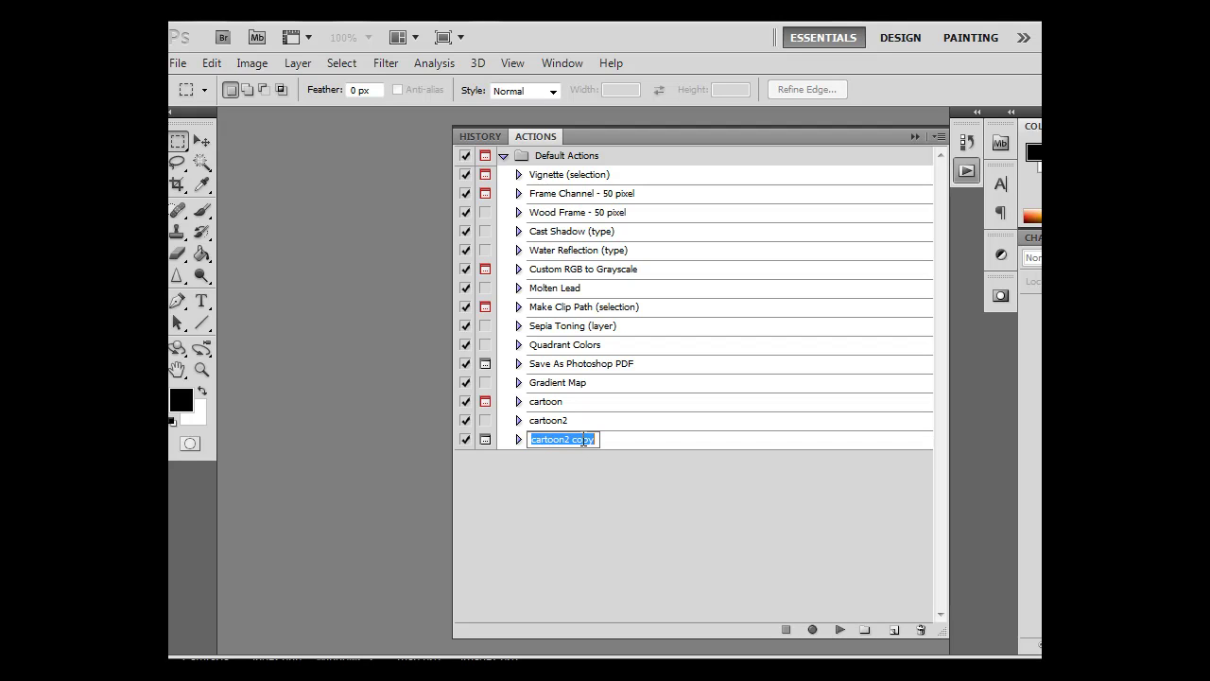
{"action": "left_click", "coordinate": [597, 440]}
{"action": "key", "text": "BackSpace"}
{"action": "key", "text": "BackSpace"}
{"action": "type", "text": "dialogue"}
{"action": "key", "text": "Return"}
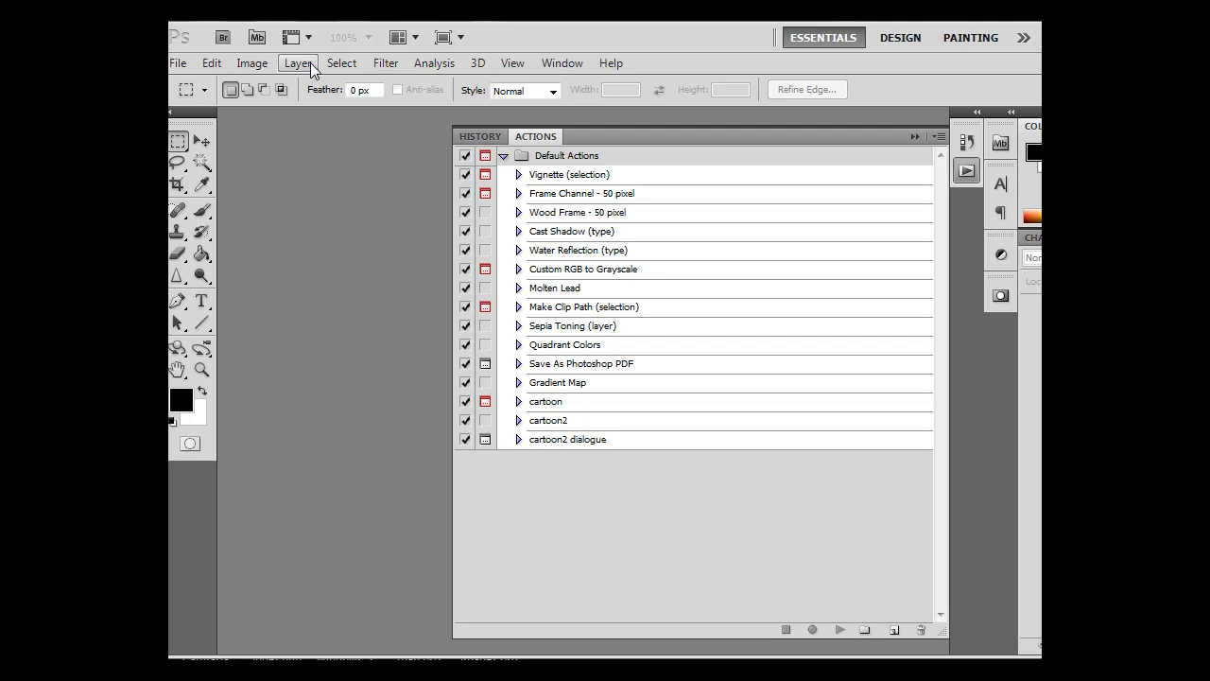
- Create a droplet for the cartoon2 dialogue action, saved to the Desktop as cartoon2-dialogue.exe
{"action": "left_click_drag", "start_coordinate": [508, 41], "coordinate": [746, 22]}
{"action": "left_click", "coordinate": [400, 54]}
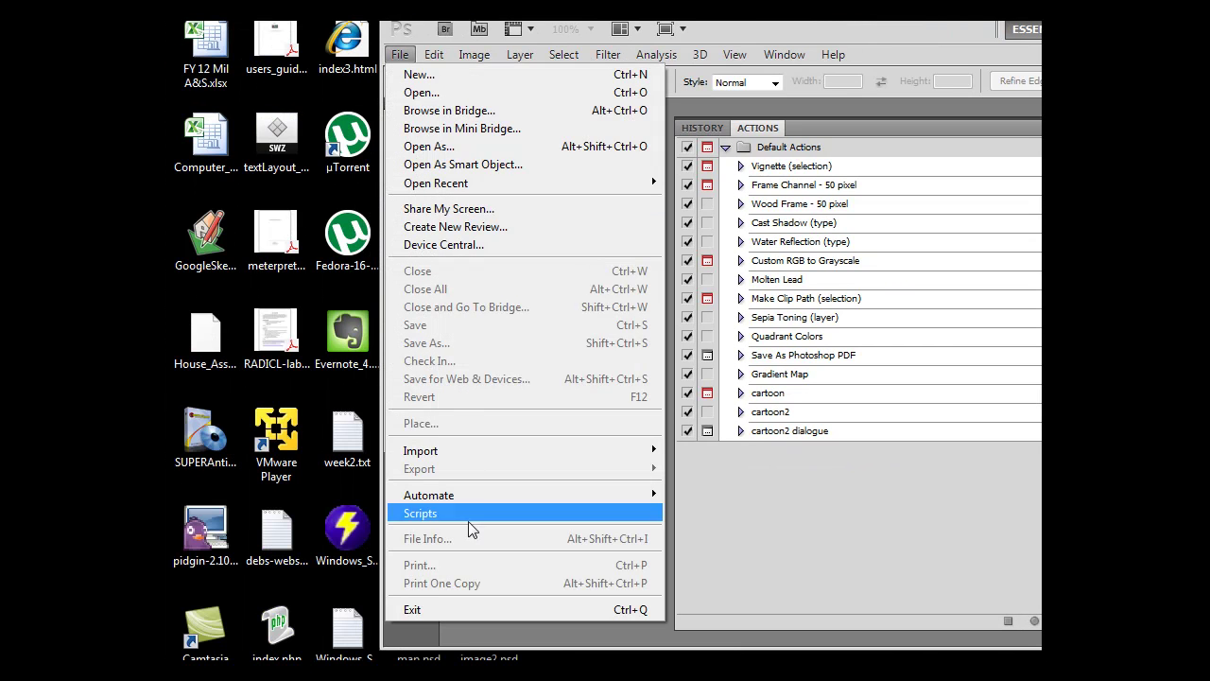
{"action": "mouse_move", "coordinate": [474, 495]}
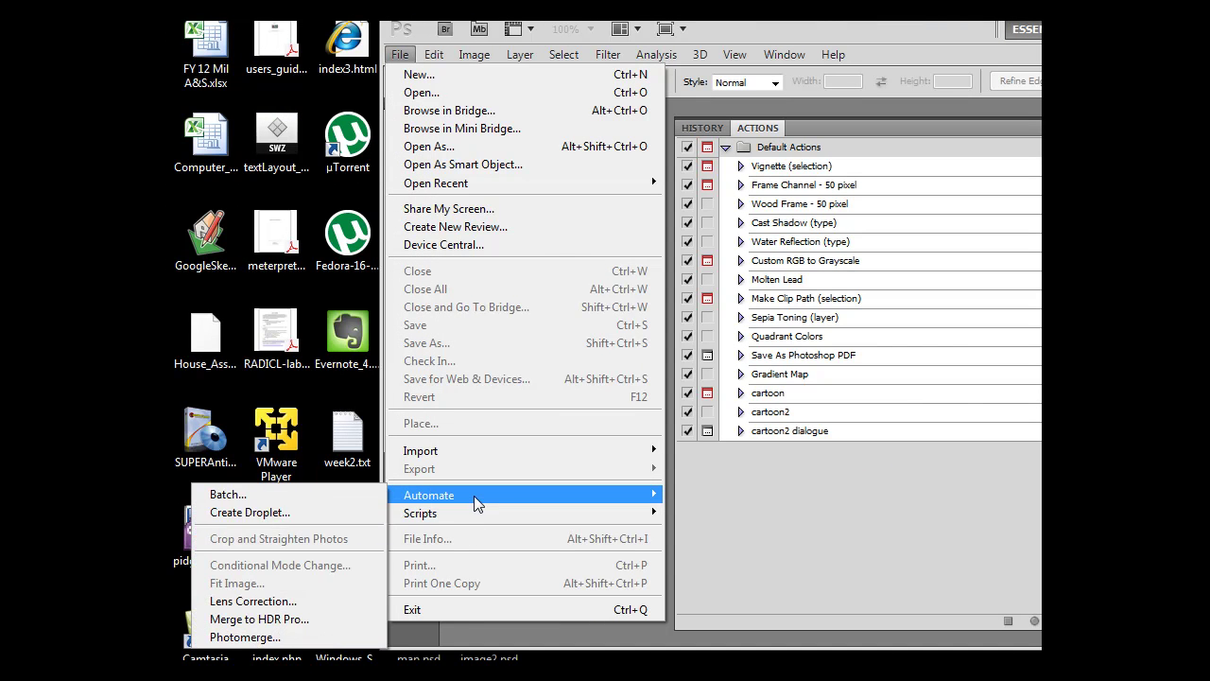
{"action": "left_click", "coordinate": [289, 515]}
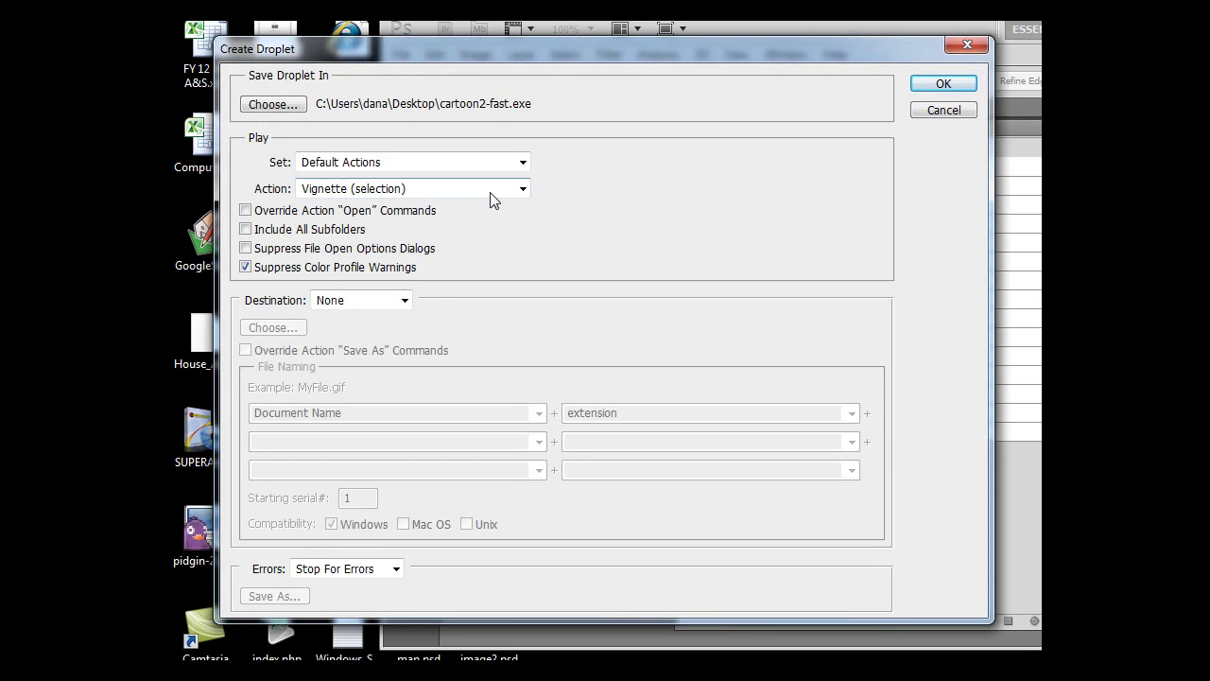
{"action": "left_click", "coordinate": [517, 188]}
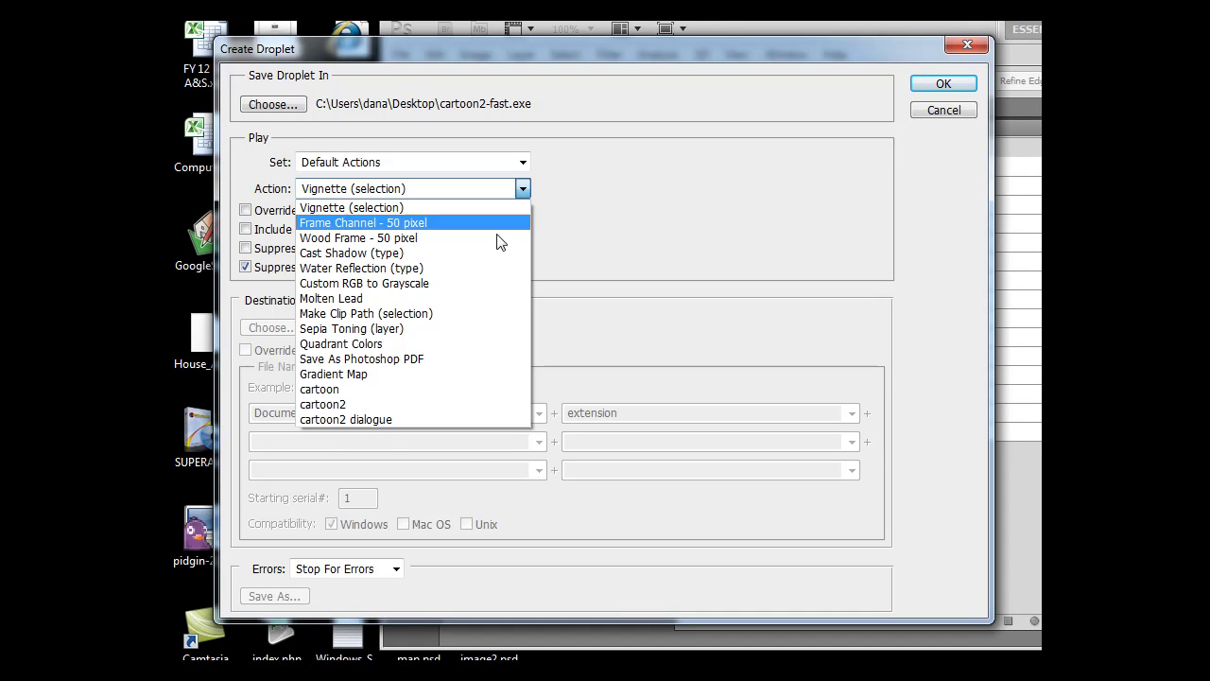
{"action": "left_click", "coordinate": [410, 420]}
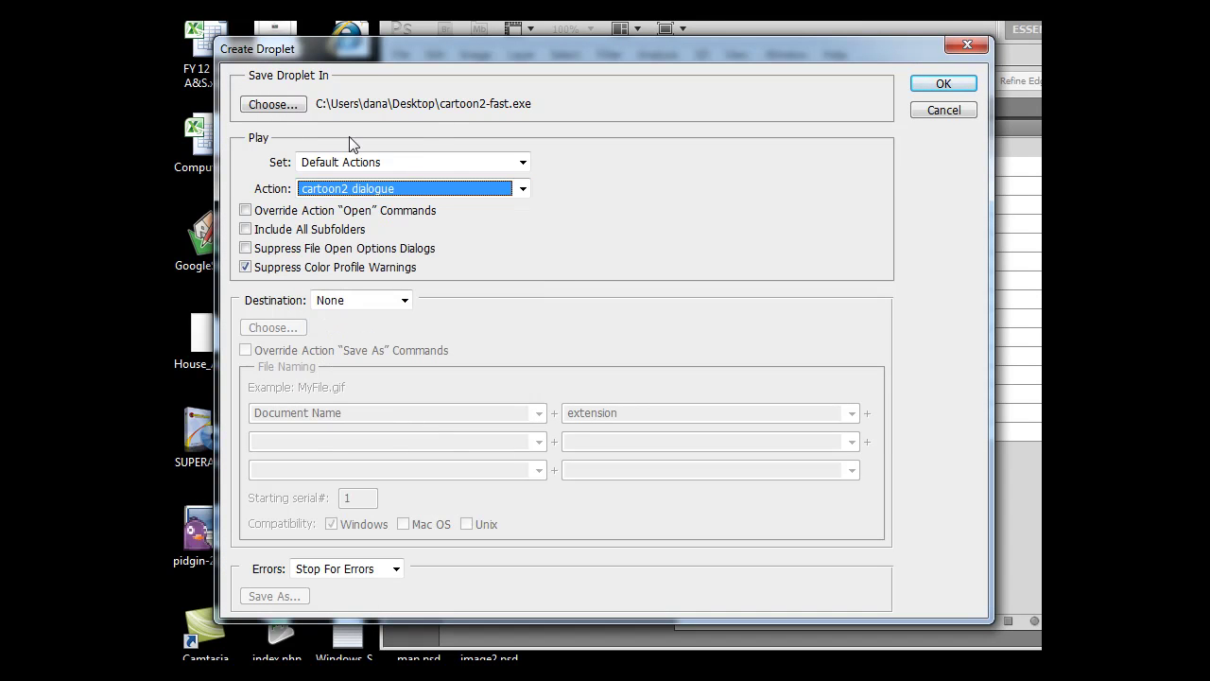
{"action": "left_click", "coordinate": [274, 104]}
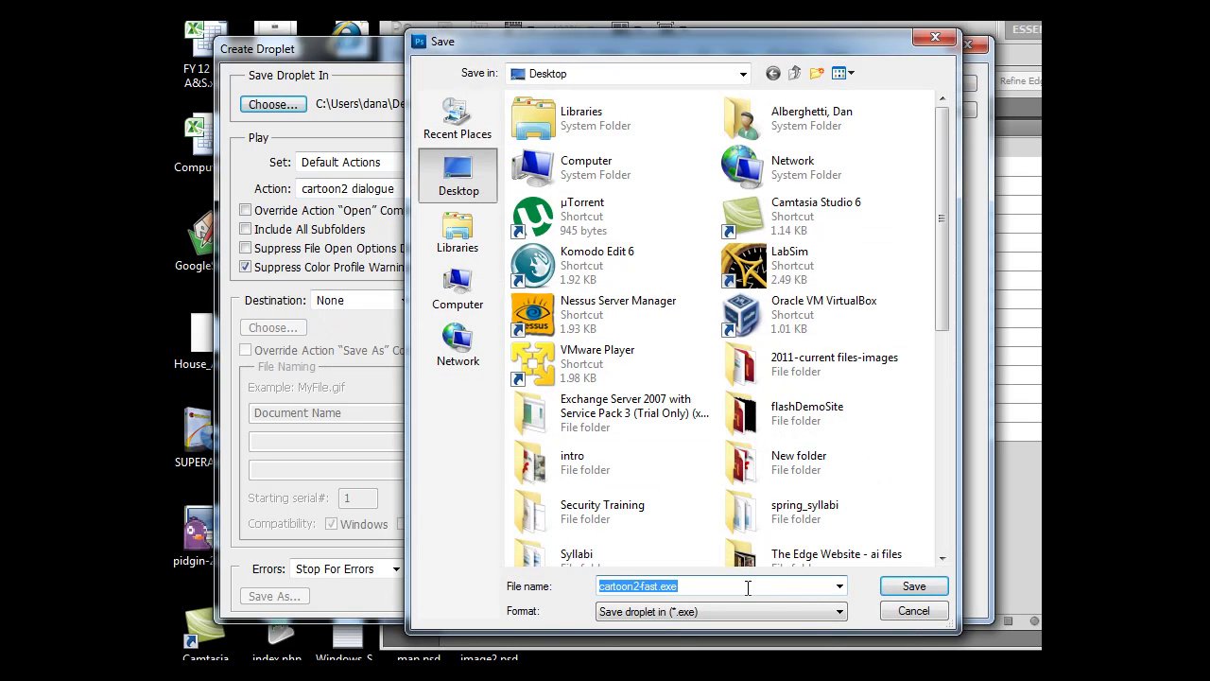
{"action": "left_click", "coordinate": [661, 586]}
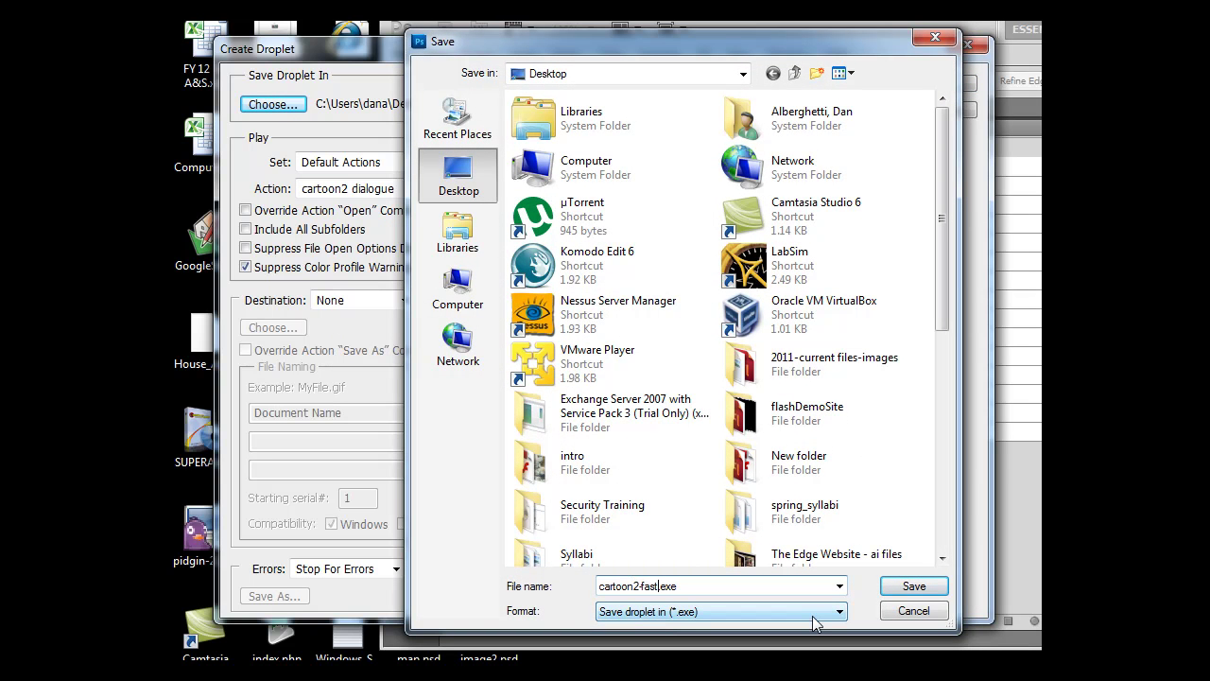
{"action": "type", "text": "dialogue"}
{"action": "left_click", "coordinate": [913, 587]}
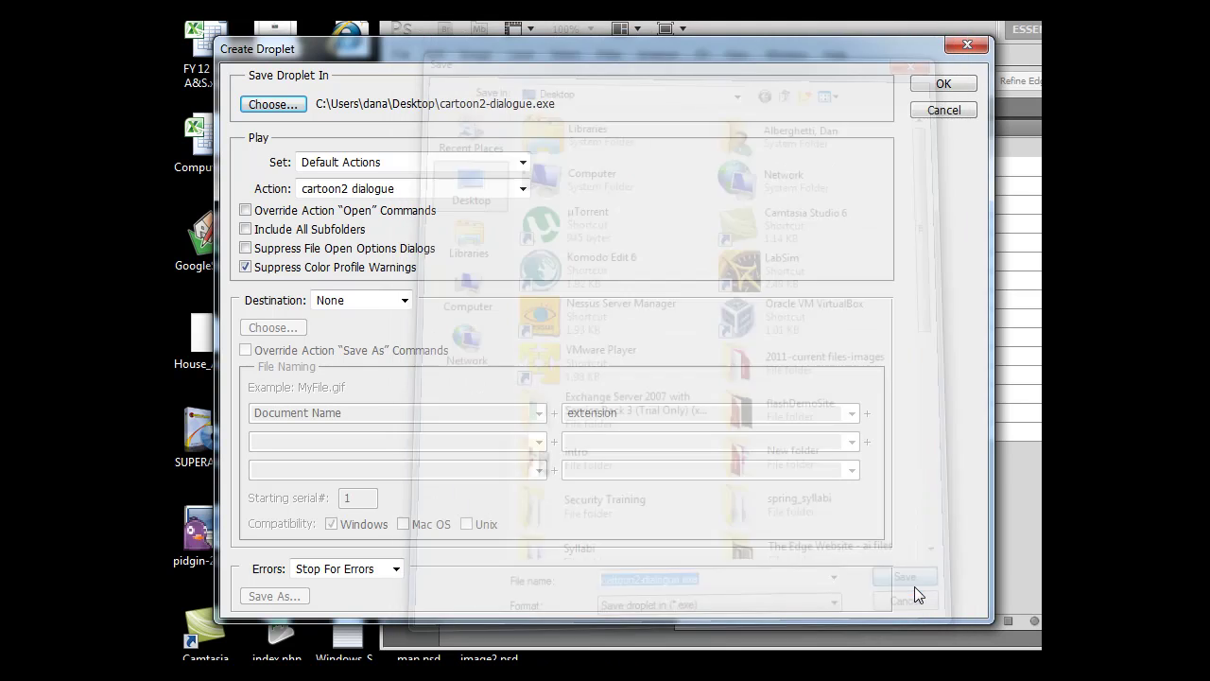
{"action": "left_click", "coordinate": [921, 83]}
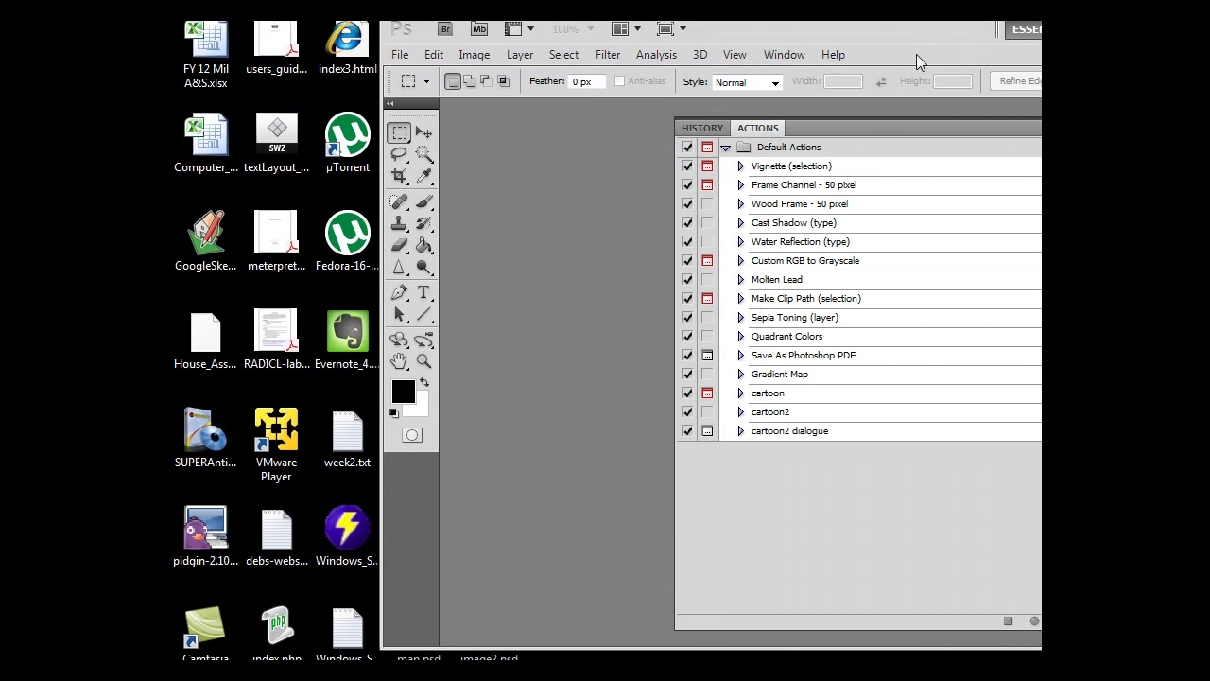
- Quit Photoshop and line up cartoon2-dialogue.exe, dan.jpg and image.jpg beside the other droplets
{"action": "double_click", "coordinate": [931, 27]}
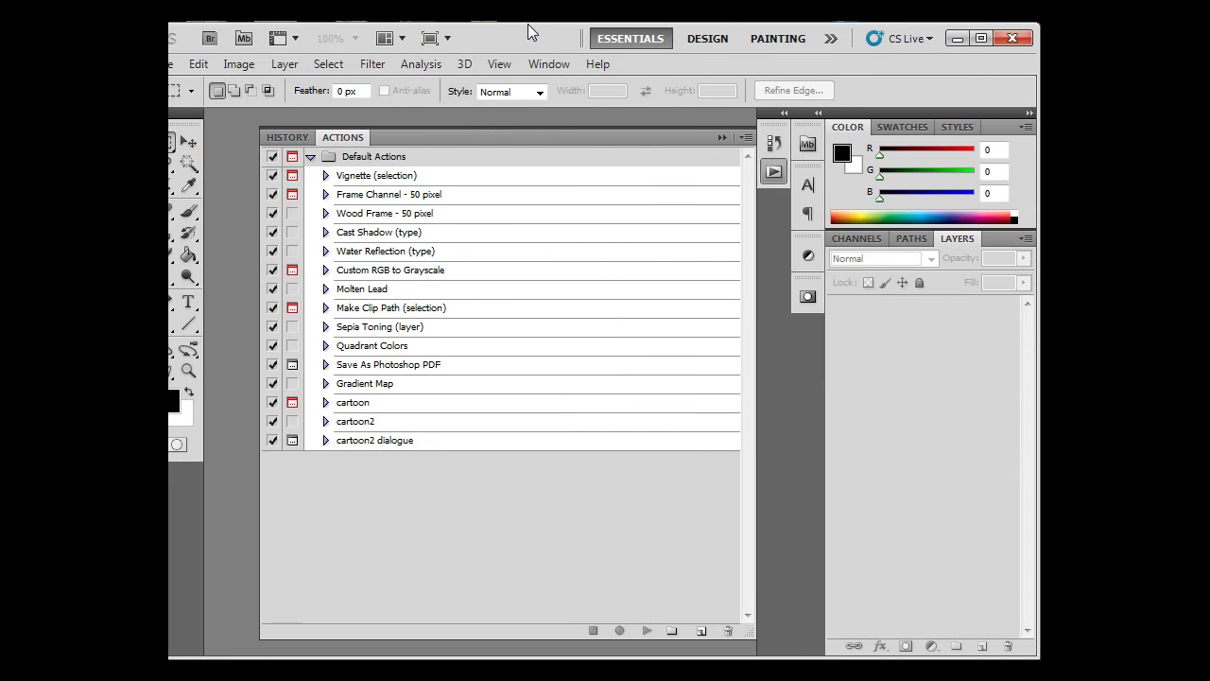
{"action": "left_click", "coordinate": [1026, 35]}
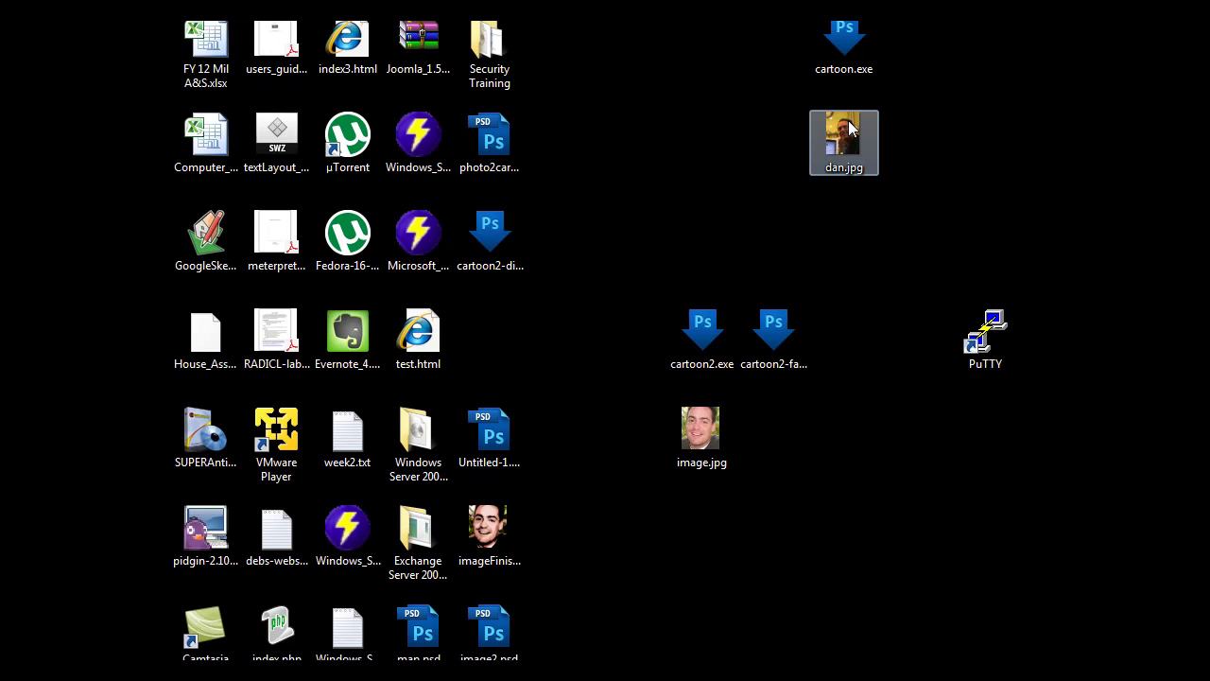
{"action": "left_click_drag", "start_coordinate": [858, 151], "coordinate": [783, 433]}
{"action": "left_click_drag", "start_coordinate": [489, 224], "coordinate": [844, 331]}
{"action": "left_click_drag", "start_coordinate": [781, 435], "coordinate": [845, 437]}
{"action": "left_click_drag", "start_coordinate": [704, 444], "coordinate": [774, 437]}
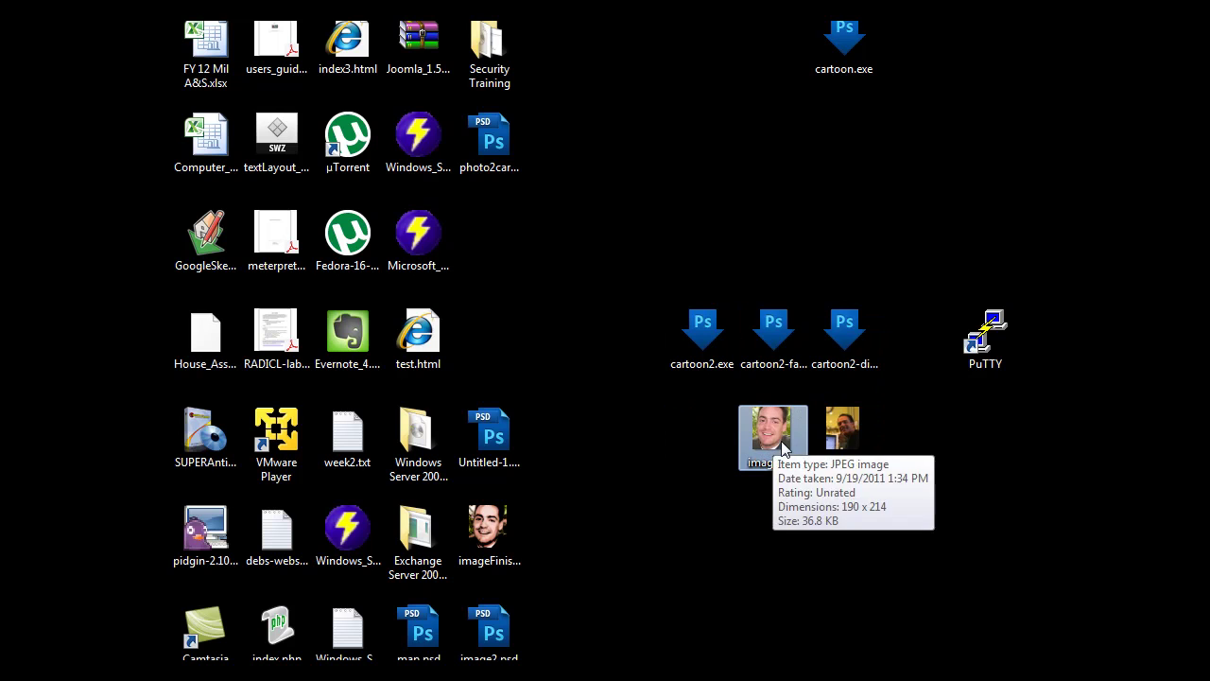
- Run the dialogue droplet on dan.jpg, applying Smart Blur (radius 5.3, threshold 77.1) and larger-radius Dust & Scratches
{"action": "left_click", "coordinate": [853, 446]}
{"action": "left_click_drag", "start_coordinate": [853, 446], "coordinate": [851, 354]}
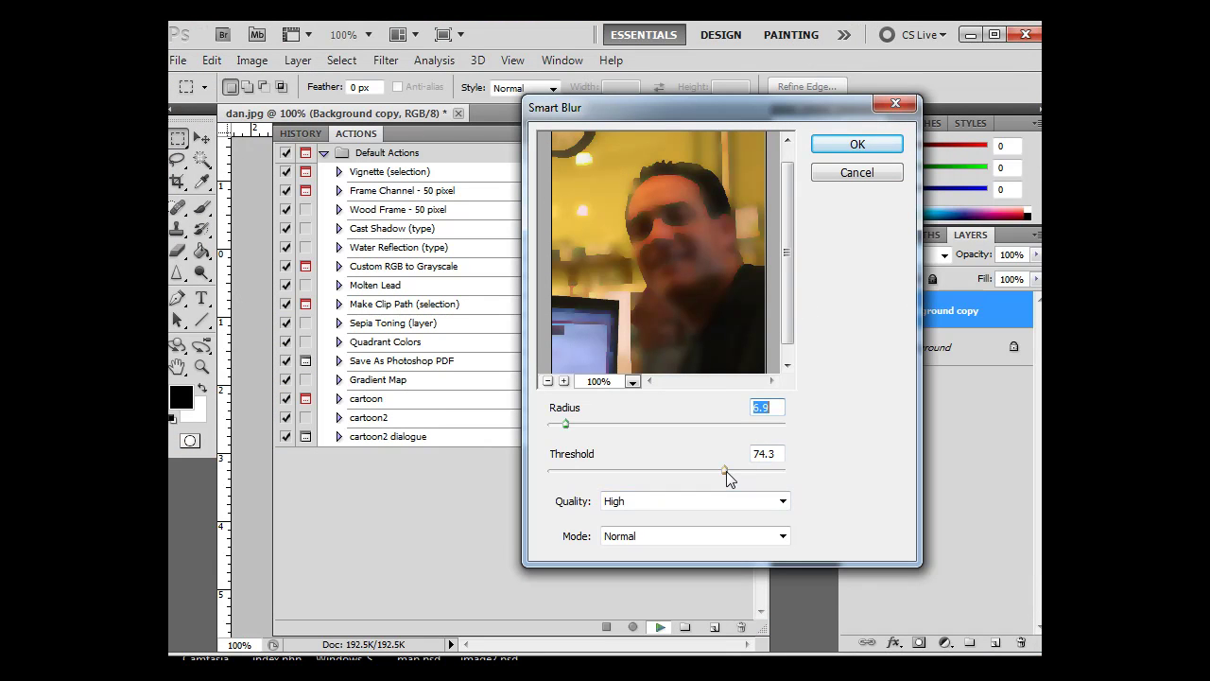
{"action": "mouse_move", "coordinate": [726, 469]}
{"action": "left_mouse_down"}
{"action": "mouse_move", "coordinate": [681, 468]}
{"action": "mouse_move", "coordinate": [731, 468]}
{"action": "left_mouse_up"}
{"action": "left_click_drag", "start_coordinate": [565, 425], "coordinate": [562, 424]}
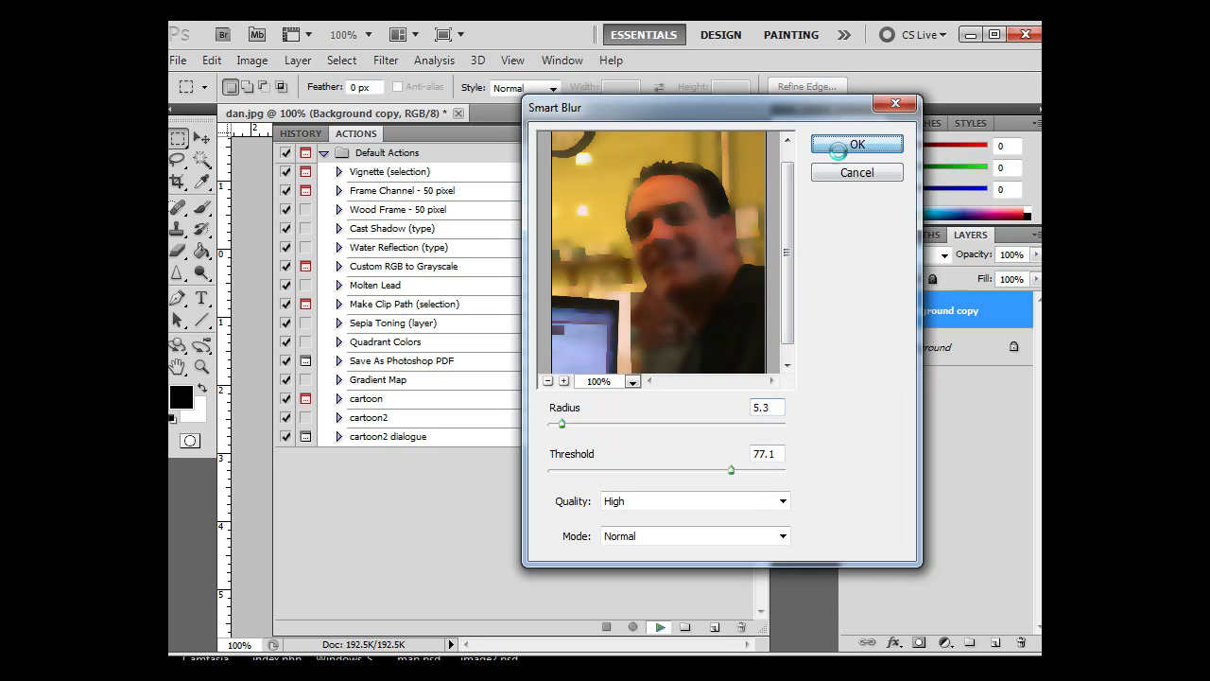
{"action": "left_click", "coordinate": [851, 147]}
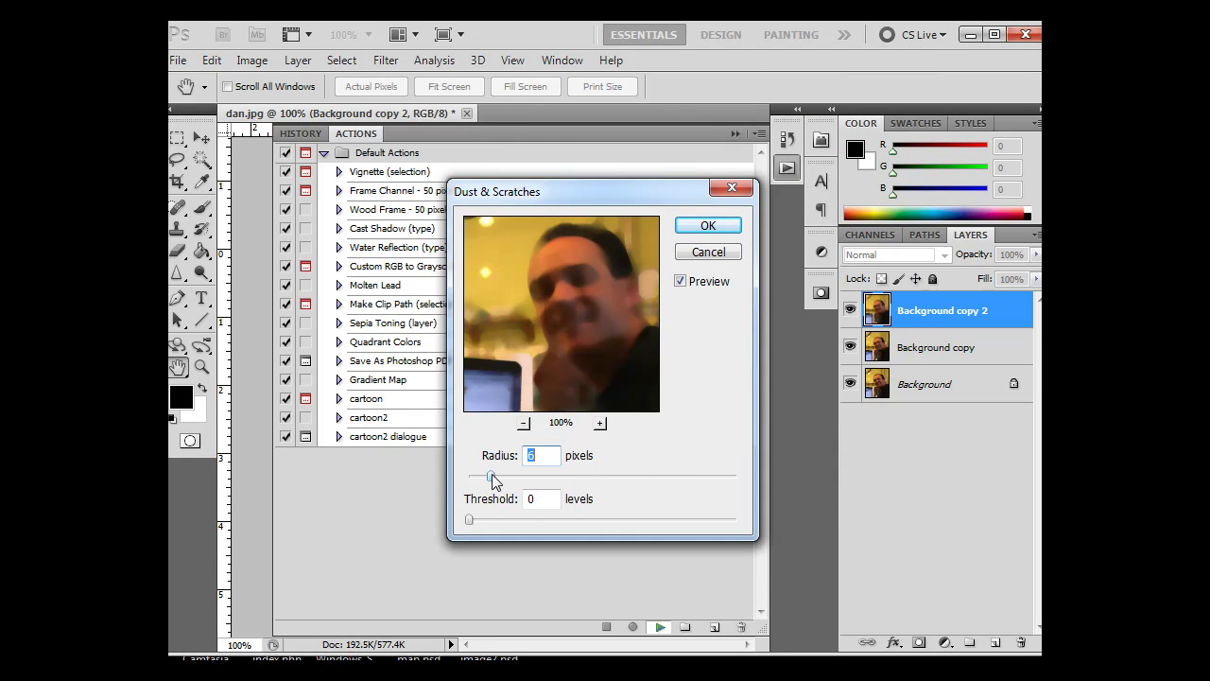
{"action": "left_click_drag", "start_coordinate": [491, 474], "coordinate": [542, 476]}
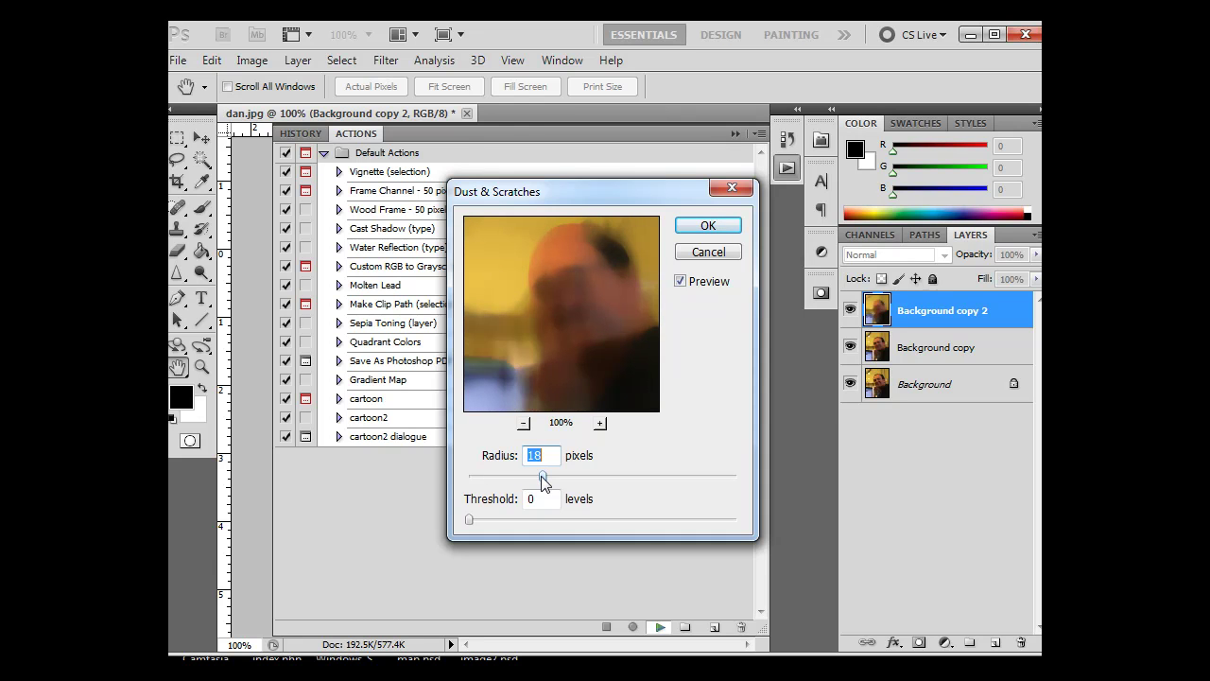
{"action": "left_click", "coordinate": [691, 234]}
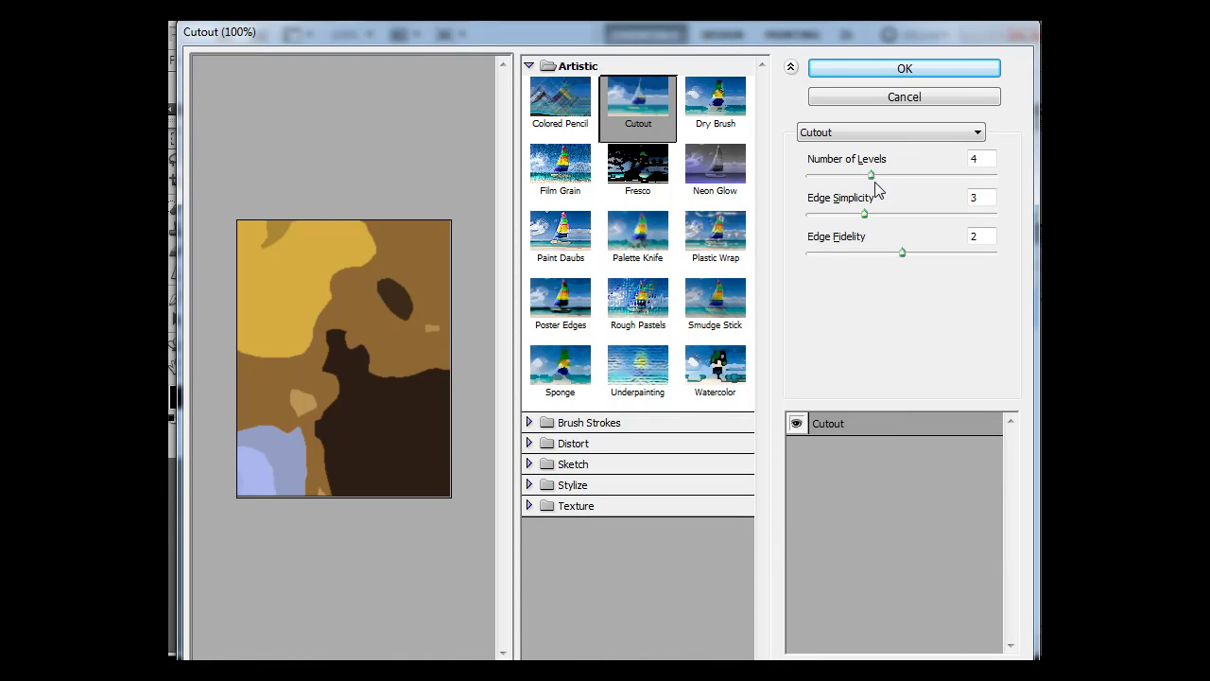
- Adjust Cutout levels, edge simplicity and lower edge fidelity, then apply it
{"action": "left_click_drag", "start_coordinate": [871, 178], "coordinate": [934, 177]}
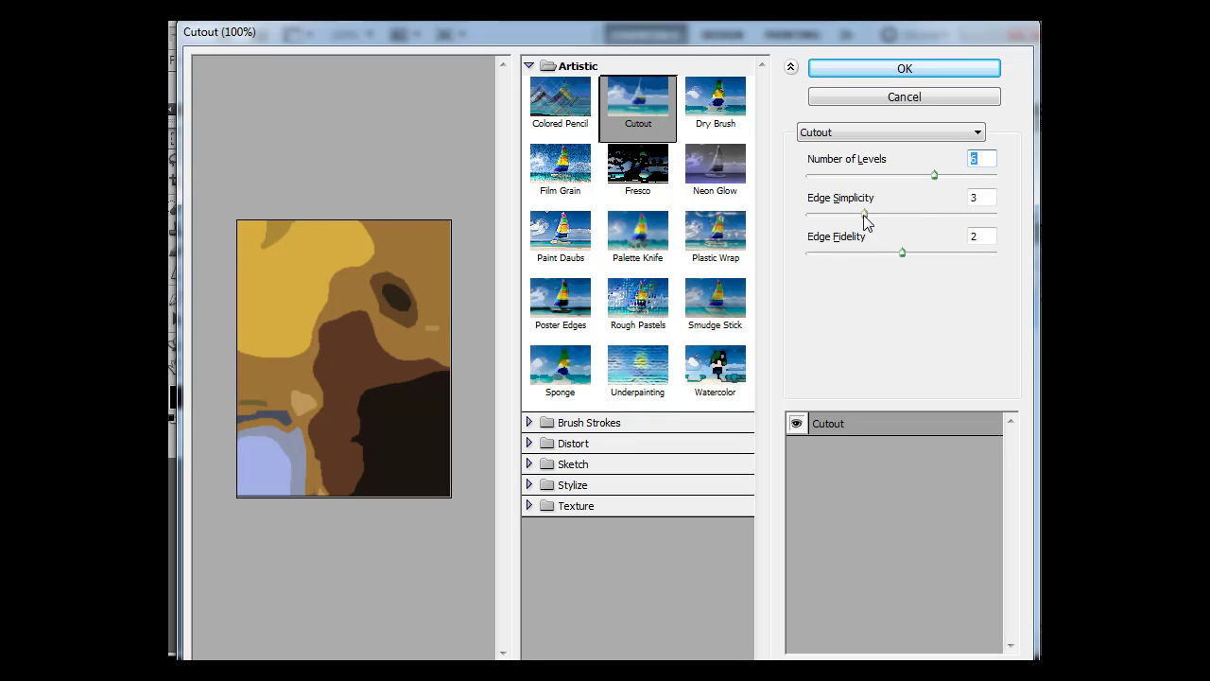
{"action": "mouse_move", "coordinate": [864, 213]}
{"action": "left_mouse_down"}
{"action": "mouse_move", "coordinate": [919, 213]}
{"action": "mouse_move", "coordinate": [859, 214]}
{"action": "left_mouse_up"}
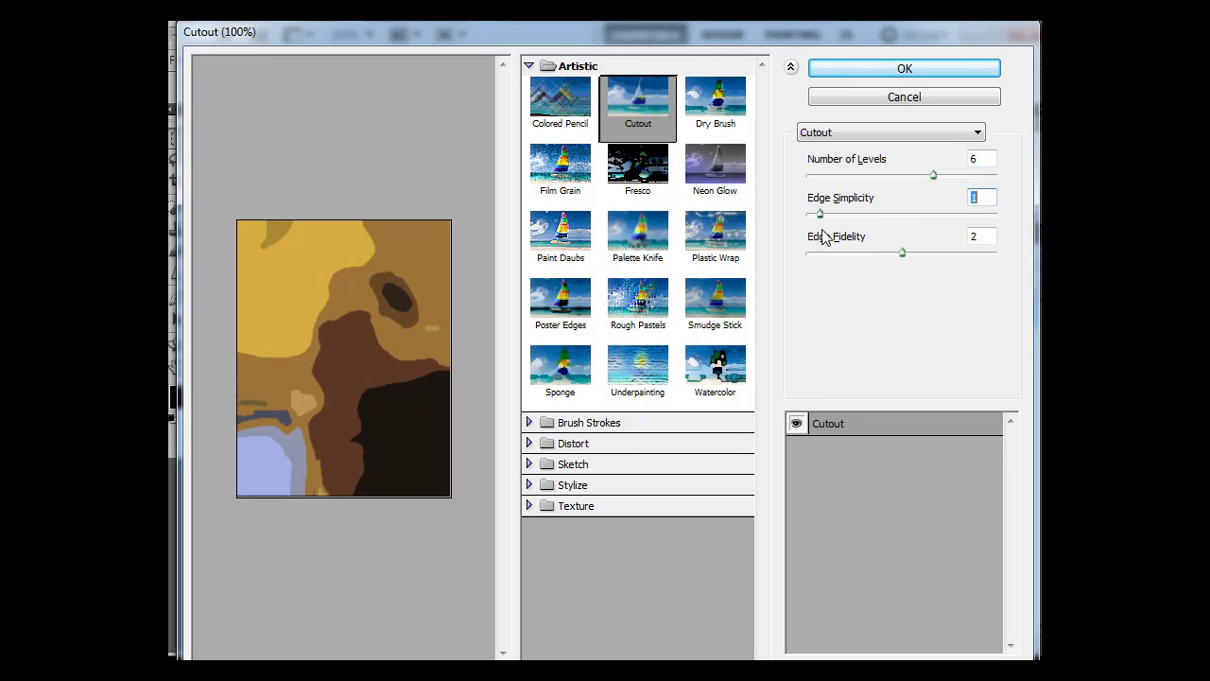
{"action": "mouse_move", "coordinate": [898, 252]}
{"action": "left_mouse_down"}
{"action": "mouse_move", "coordinate": [905, 259]}
{"action": "mouse_move", "coordinate": [837, 252]}
{"action": "mouse_move", "coordinate": [890, 253]}
{"action": "left_mouse_up"}
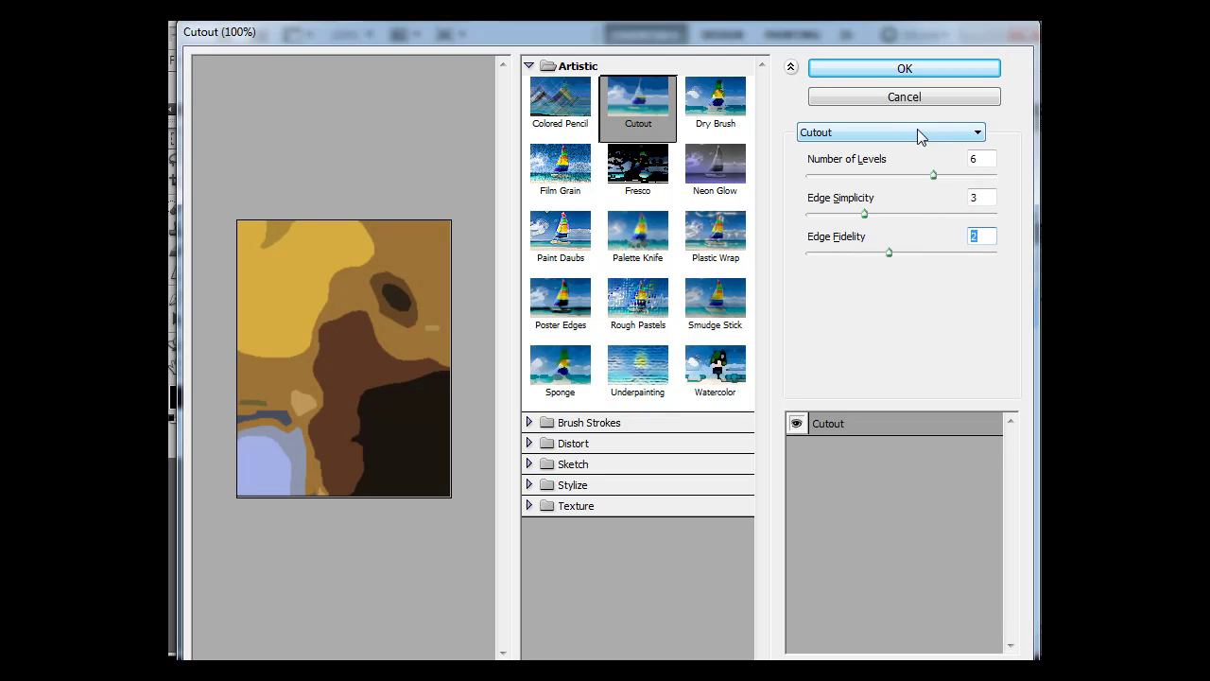
{"action": "left_click_drag", "start_coordinate": [935, 177], "coordinate": [949, 176]}
{"action": "left_click", "coordinate": [893, 70]}
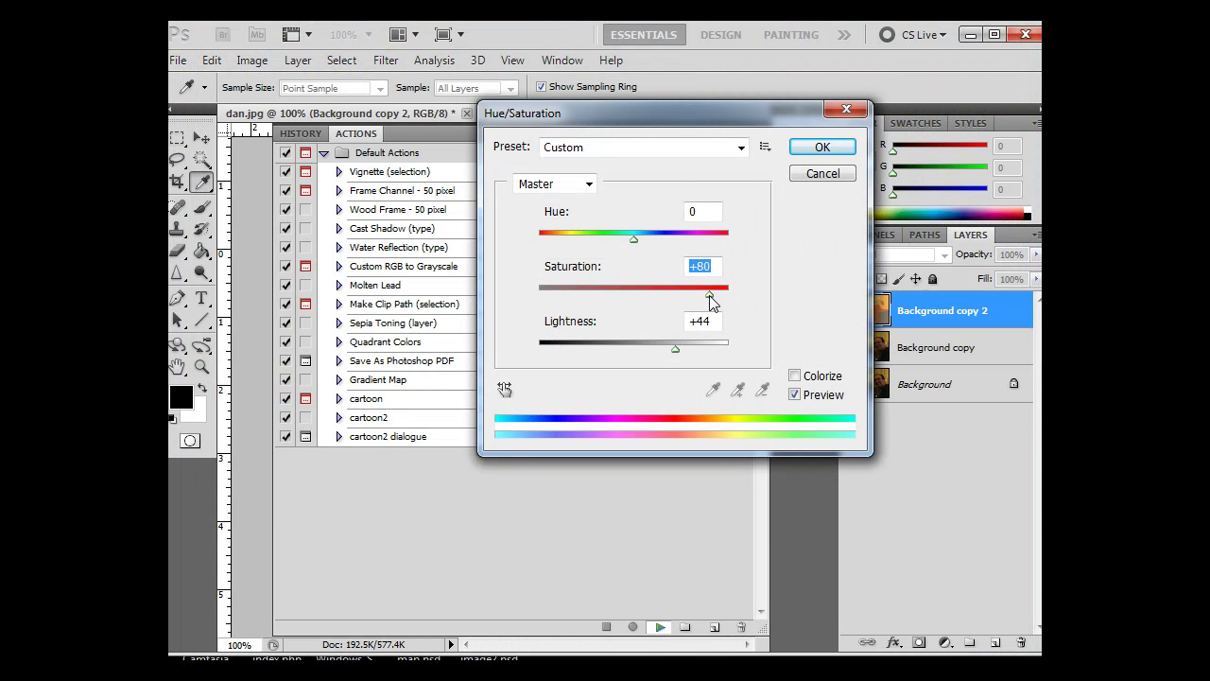
- Tint the copy layer red with Hue -22, Saturation +98, Lightness +65
{"action": "left_click_drag", "start_coordinate": [714, 295], "coordinate": [726, 296]}
{"action": "left_click_drag", "start_coordinate": [632, 238], "coordinate": [613, 238]}
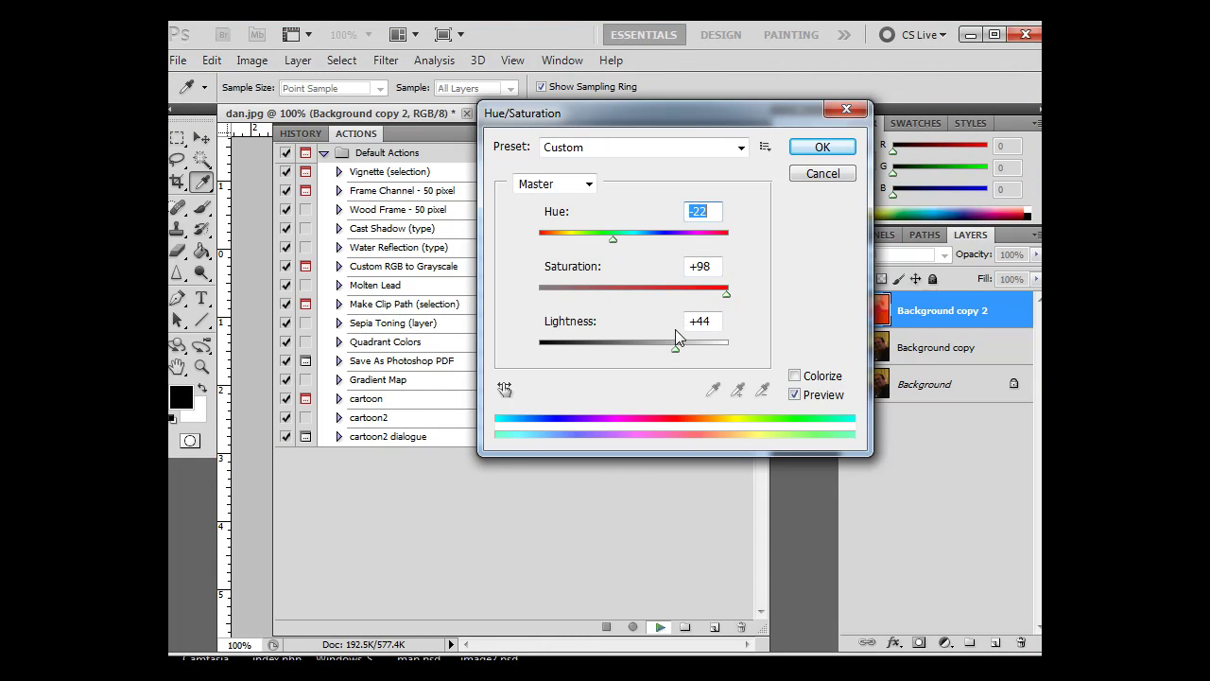
{"action": "left_click_drag", "start_coordinate": [676, 348], "coordinate": [695, 348]}
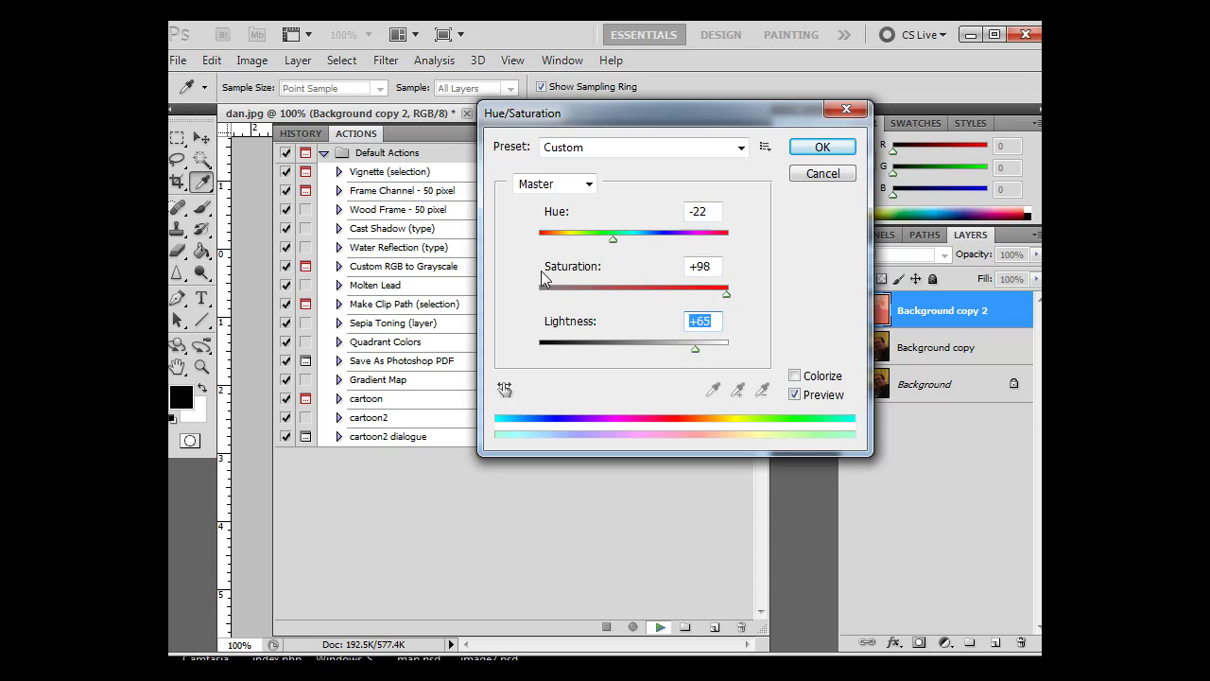
{"action": "left_click", "coordinate": [832, 147]}
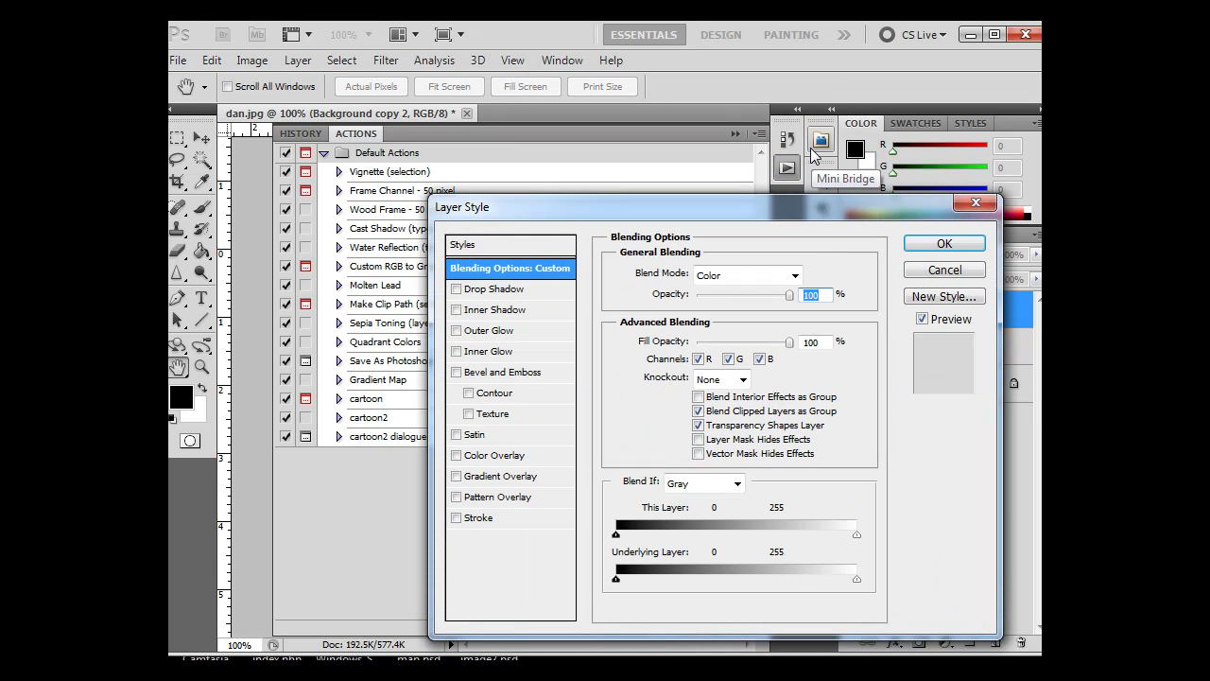
- Accept the Color blend layer style and apply a Threshold of about 85
{"action": "left_click", "coordinate": [950, 242]}
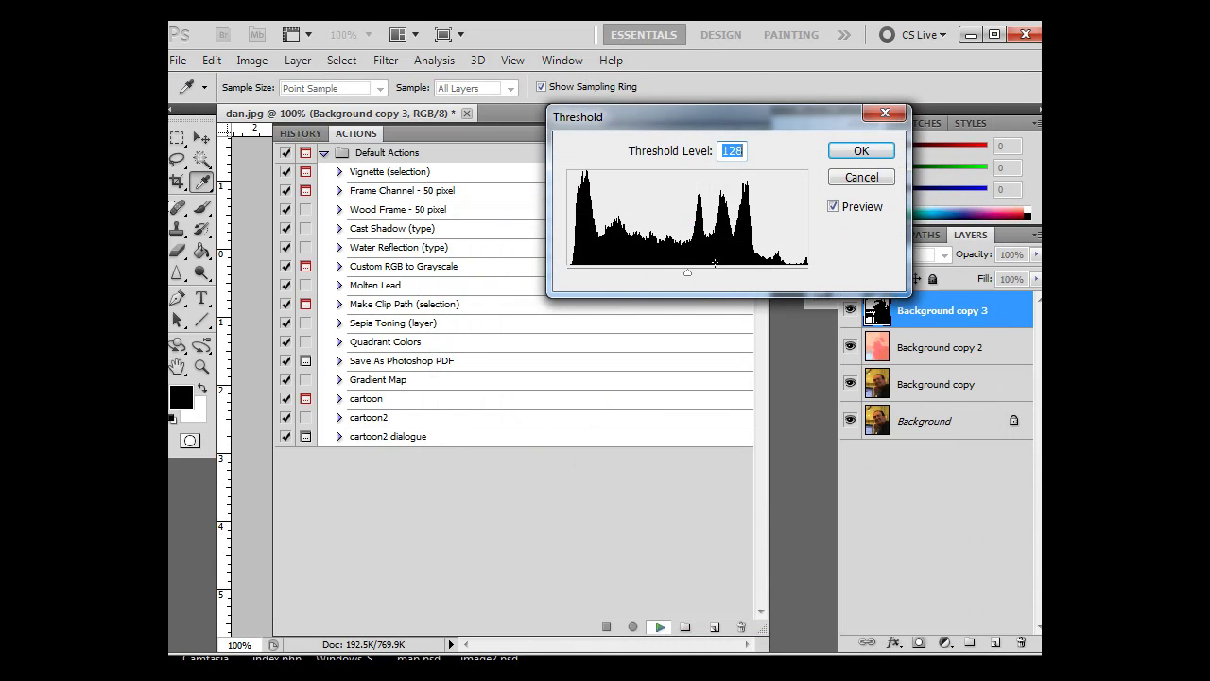
{"action": "left_click_drag", "start_coordinate": [710, 114], "coordinate": [557, 430]}
{"action": "left_click", "coordinate": [736, 137]}
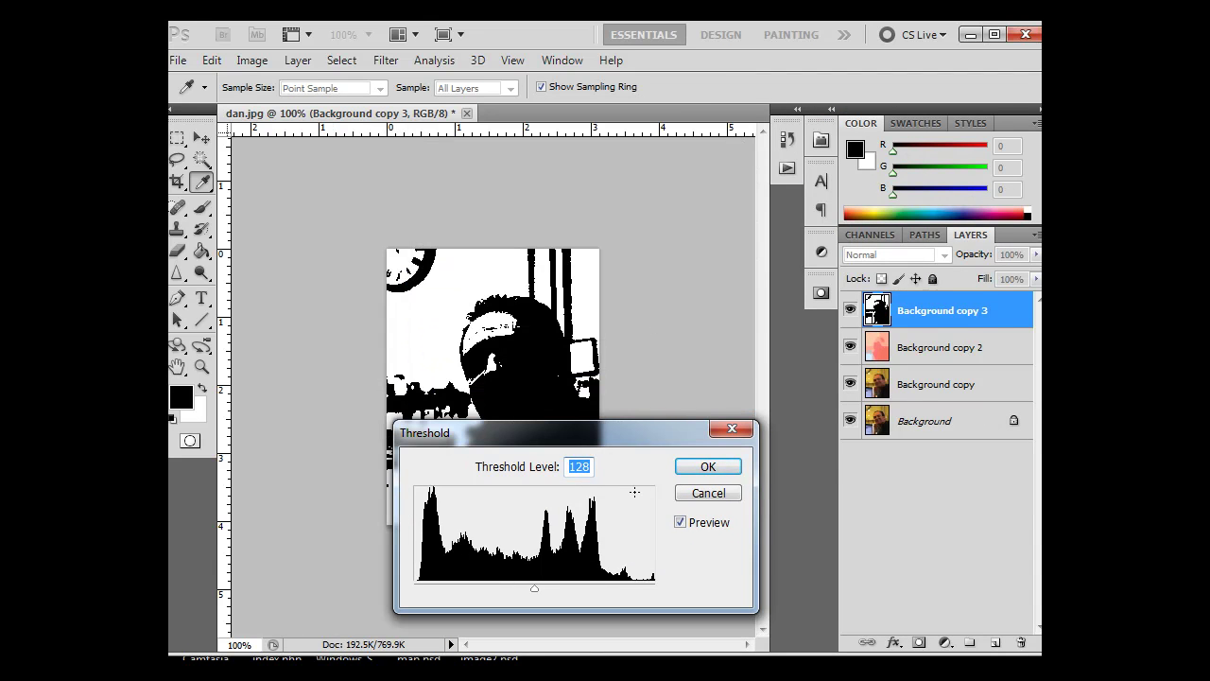
{"action": "left_click_drag", "start_coordinate": [629, 428], "coordinate": [872, 130]}
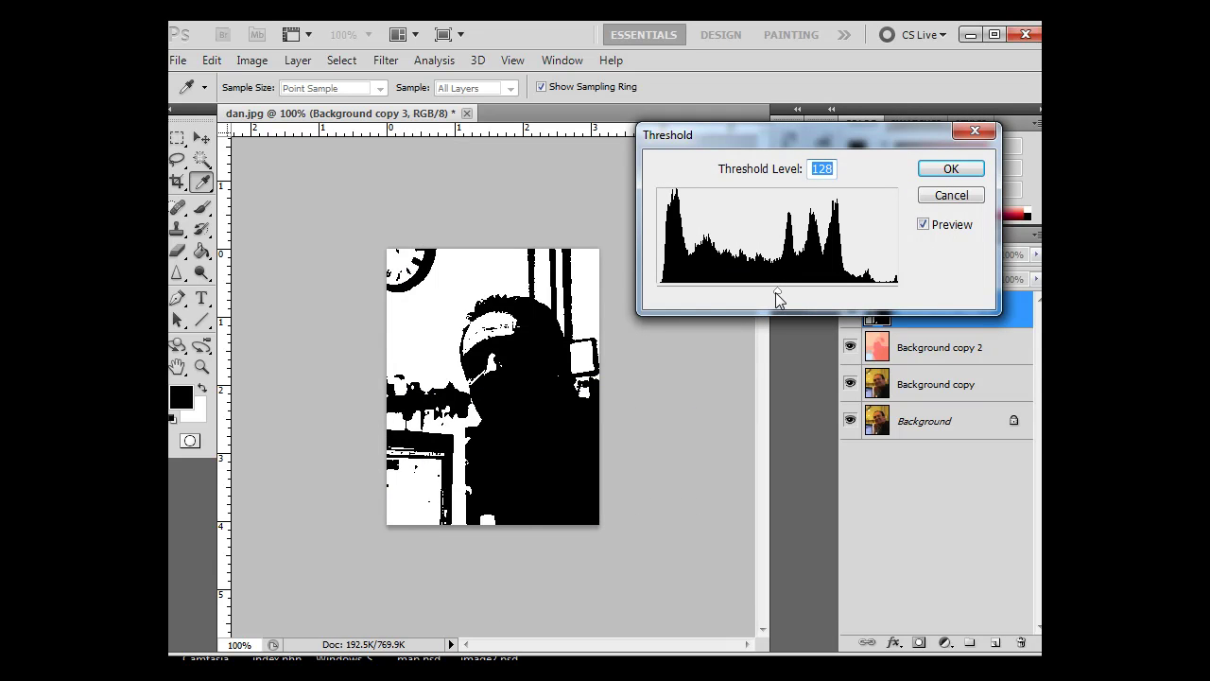
{"action": "left_click_drag", "start_coordinate": [776, 293], "coordinate": [705, 292]}
{"action": "left_click", "coordinate": [950, 169]}
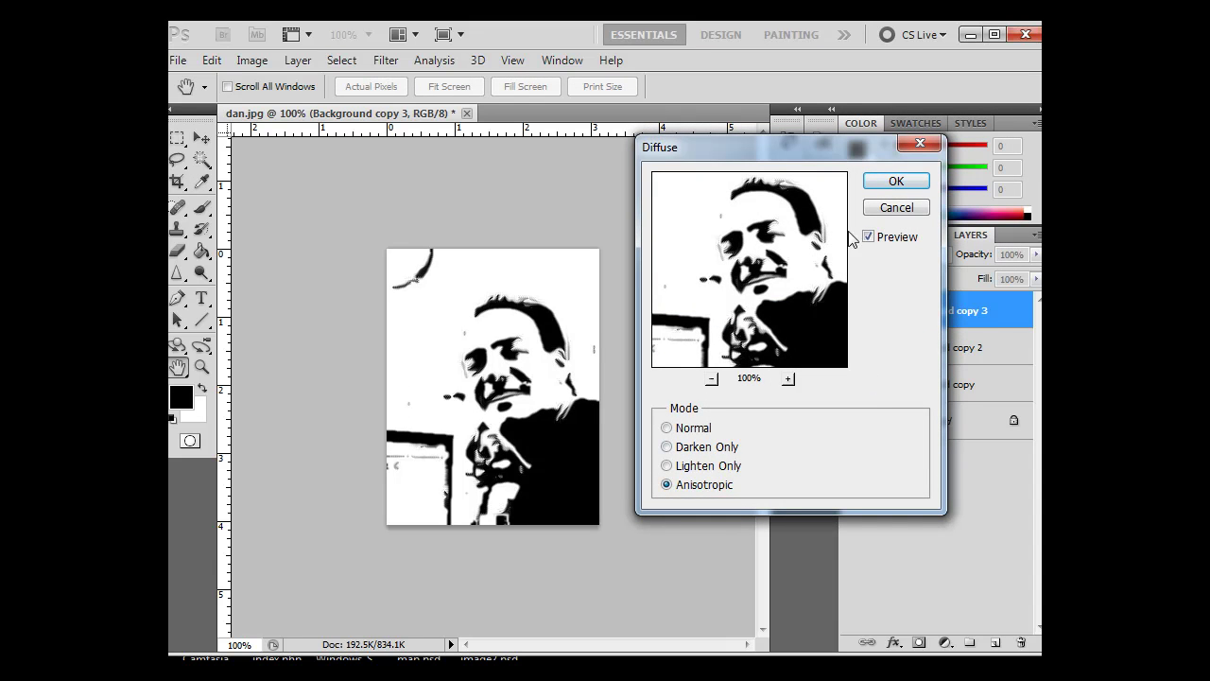
- Apply Diffuse, Layer Style, Photocopy, Poster Edges and Cutout, then lower the next Threshold from 169 to 46
{"action": "left_click", "coordinate": [879, 180]}
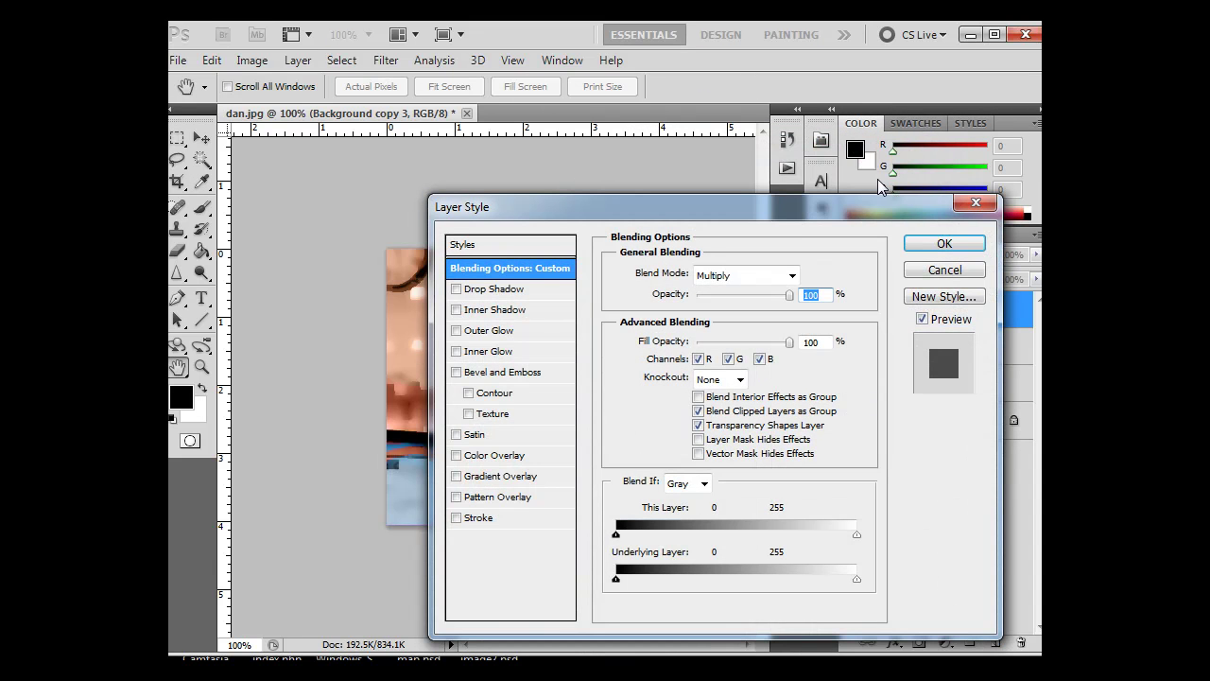
{"action": "left_click_drag", "start_coordinate": [792, 210], "coordinate": [969, 124]}
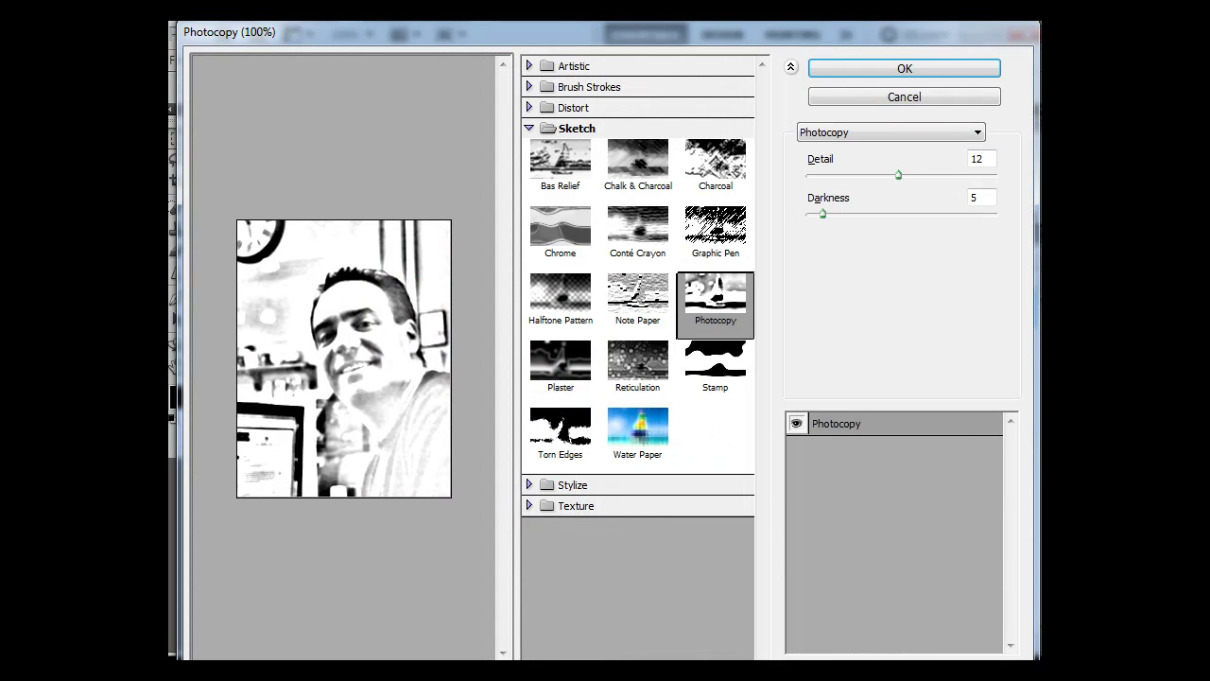
{"action": "left_click", "coordinate": [879, 67]}
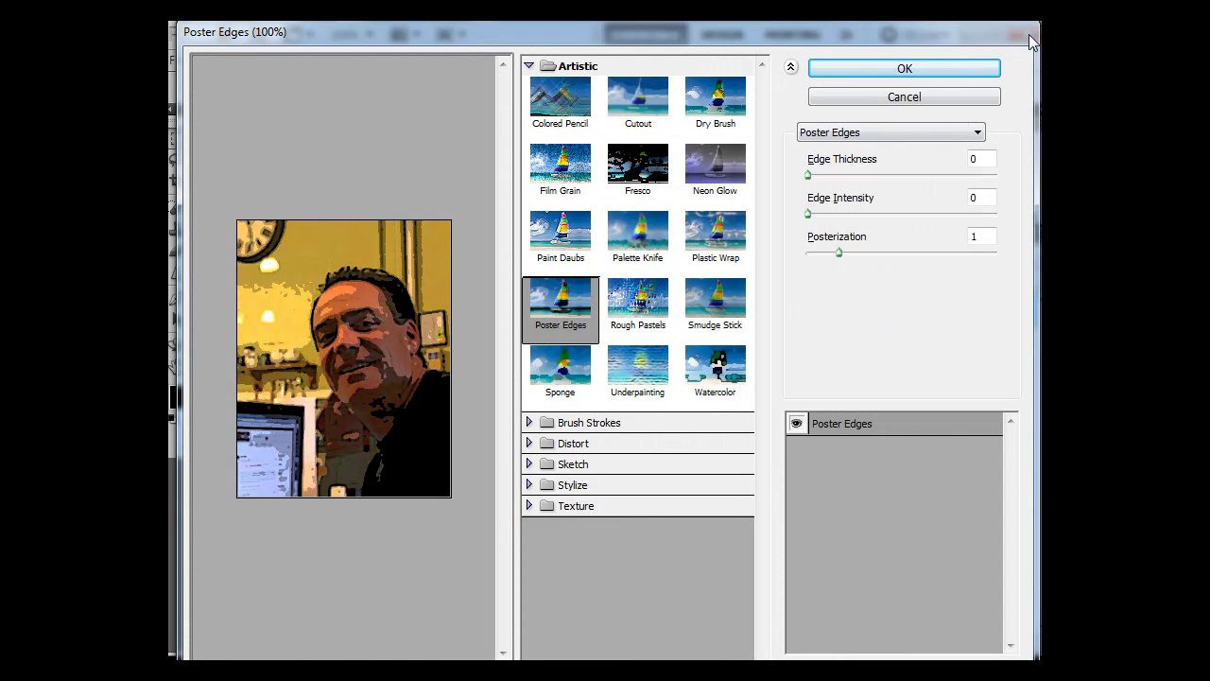
{"action": "left_click", "coordinate": [968, 76]}
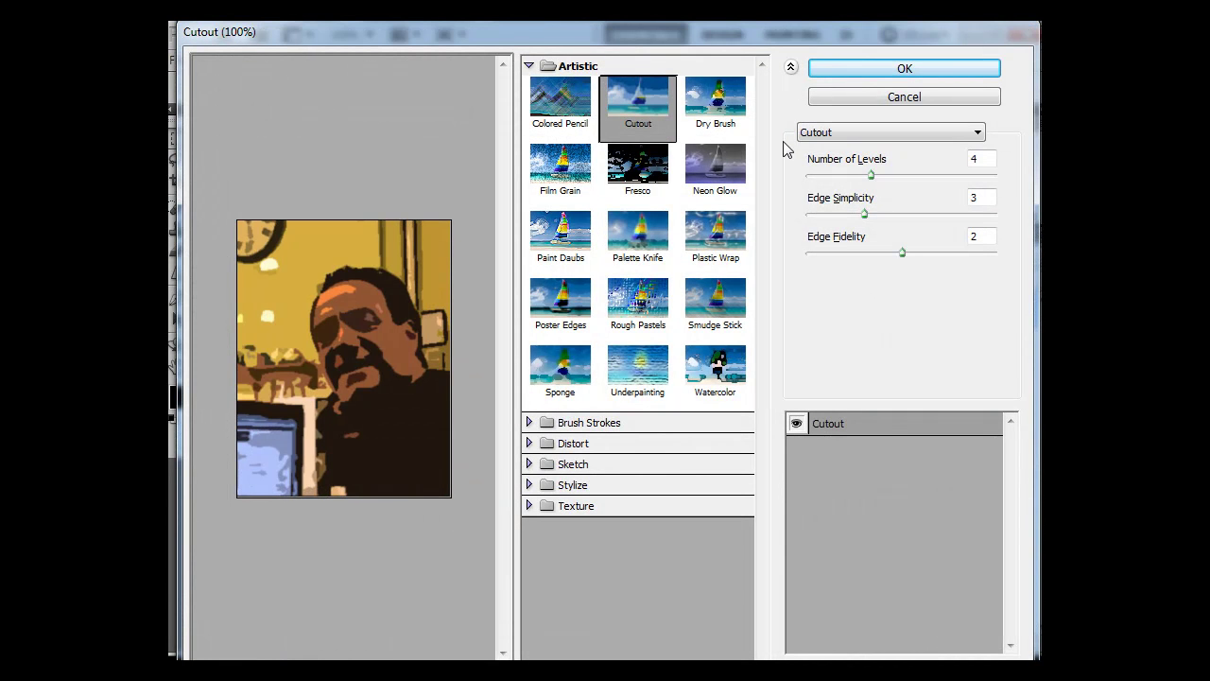
{"action": "left_click", "coordinate": [905, 76]}
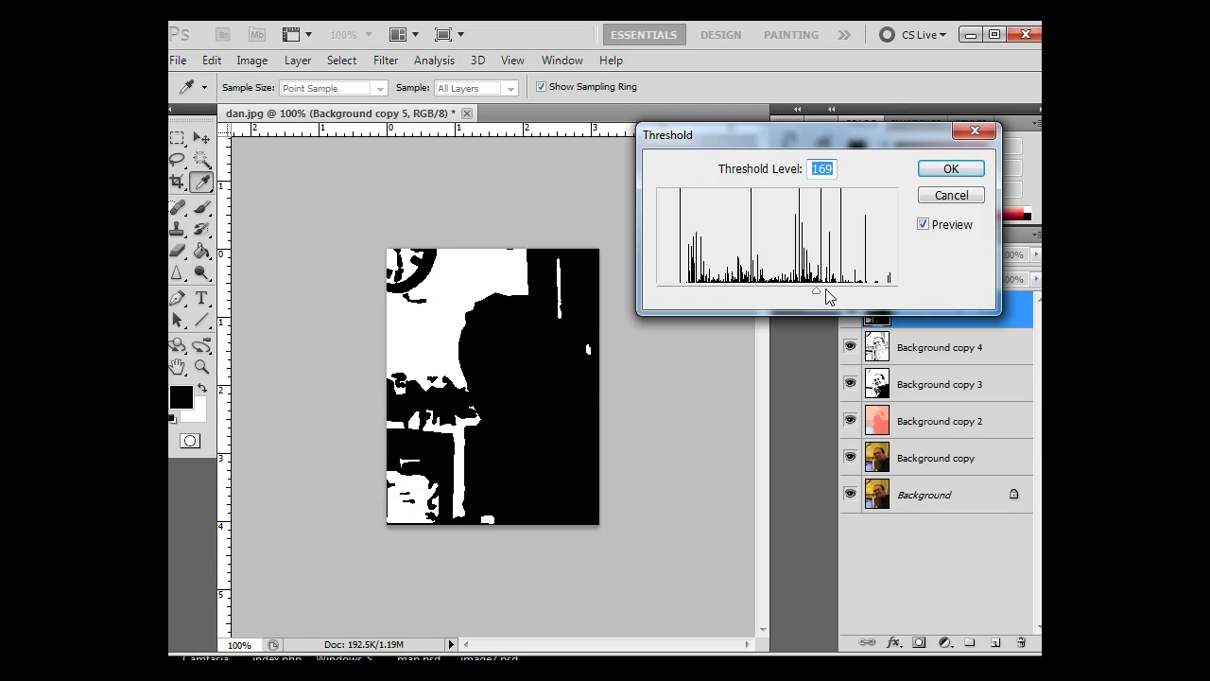
{"action": "left_click_drag", "start_coordinate": [817, 293], "coordinate": [700, 296]}
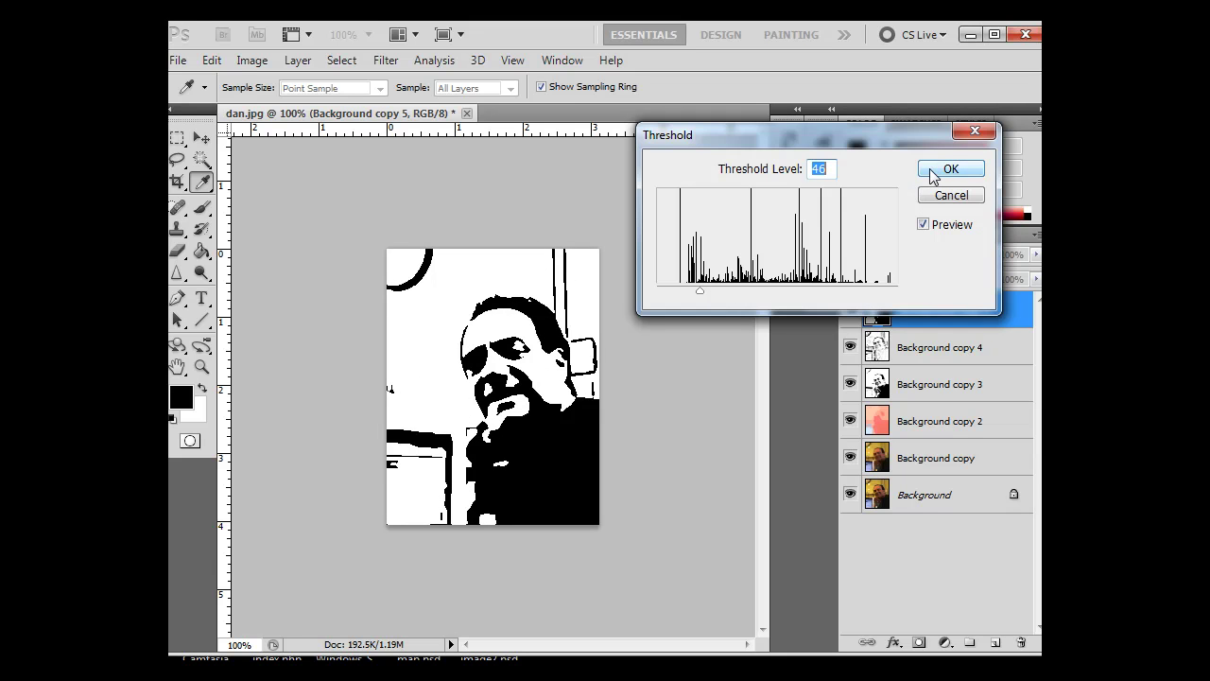
- Accept the threshold, Sprayed Strokes and Color Range steps of the action
{"action": "left_click", "coordinate": [933, 170]}
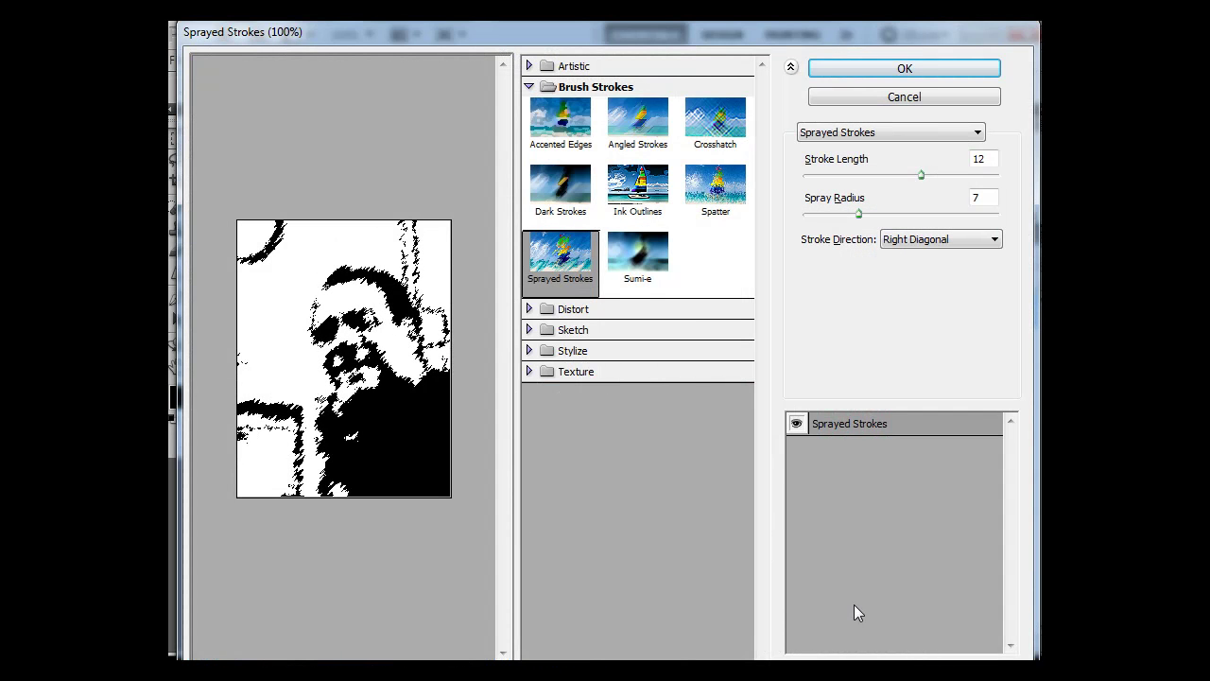
{"action": "left_click", "coordinate": [868, 68]}
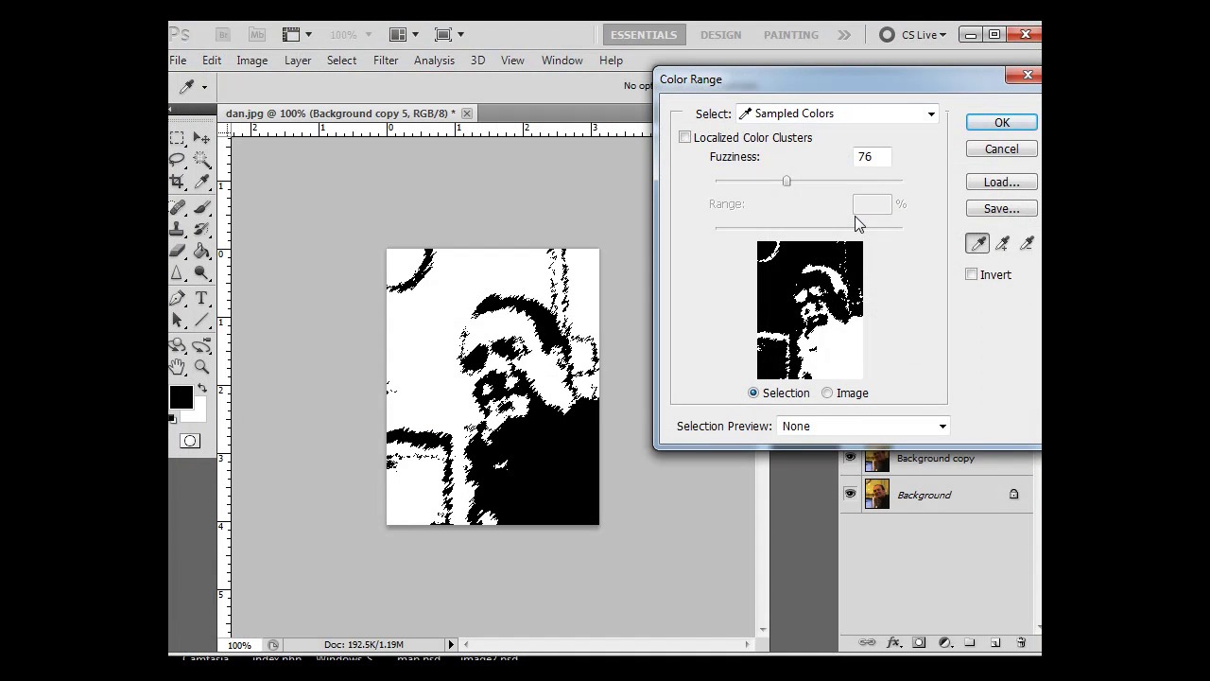
{"action": "left_click", "coordinate": [992, 127]}
{"action": "key", "text": "ctrl+shift+n"}
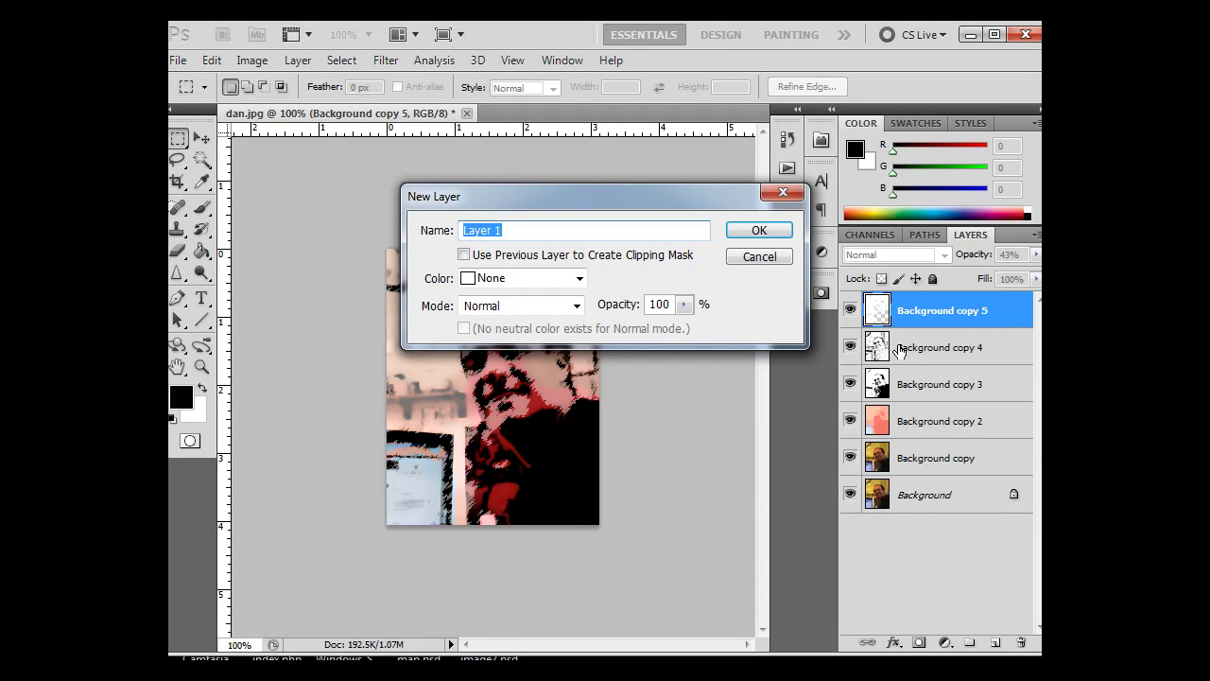
- Add a gray-filled Layer 1 with noise and set the final Threshold to 44
{"action": "left_click_drag", "start_coordinate": [632, 194], "coordinate": [889, 438]}
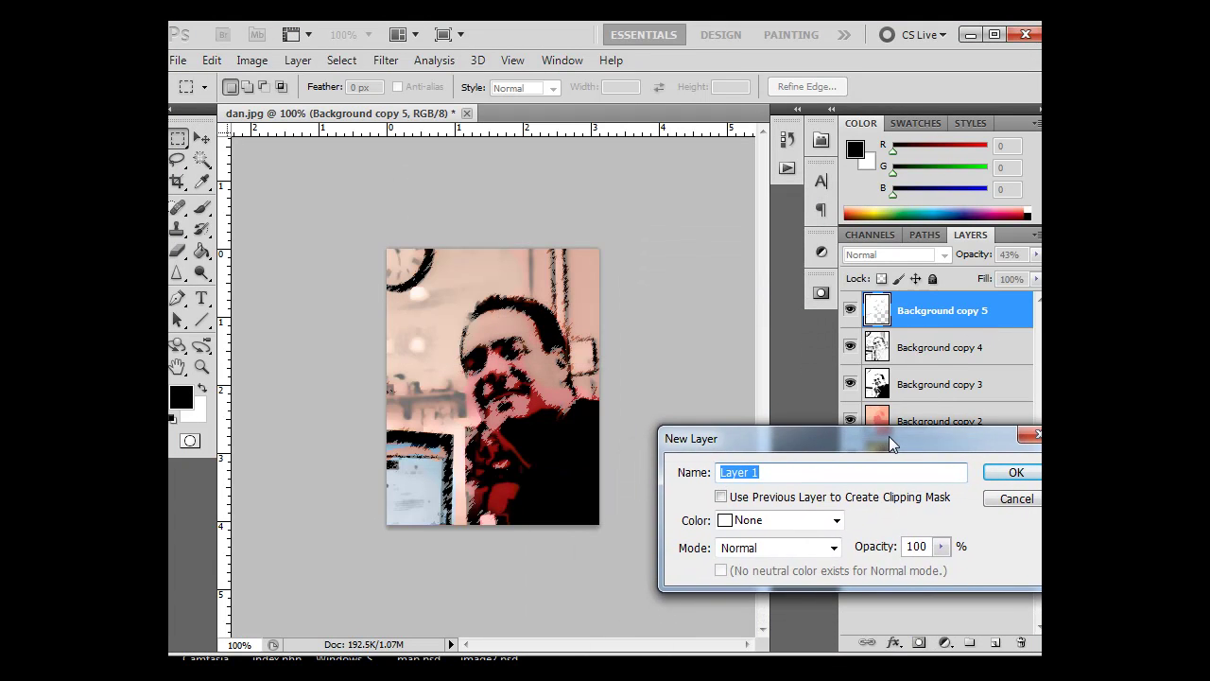
{"action": "left_click", "coordinate": [1008, 471]}
{"action": "left_click", "coordinate": [707, 205]}
{"action": "key", "text": "ctrl+alt+f"}
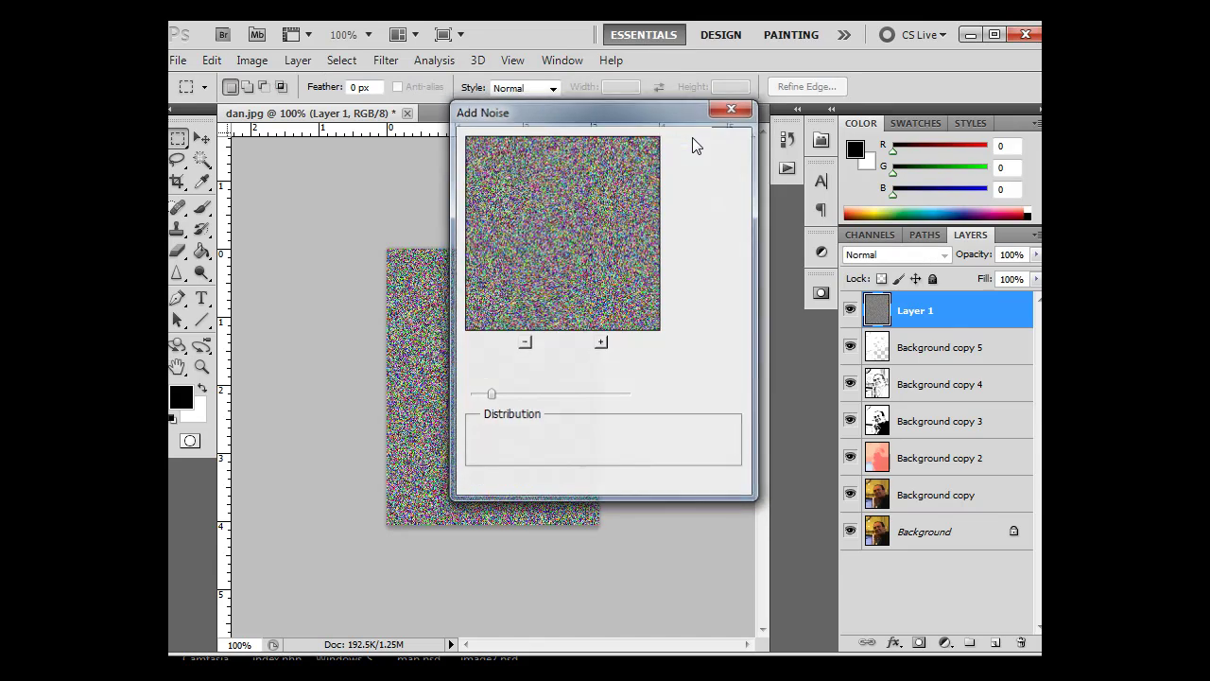
{"action": "left_click", "coordinate": [708, 144]}
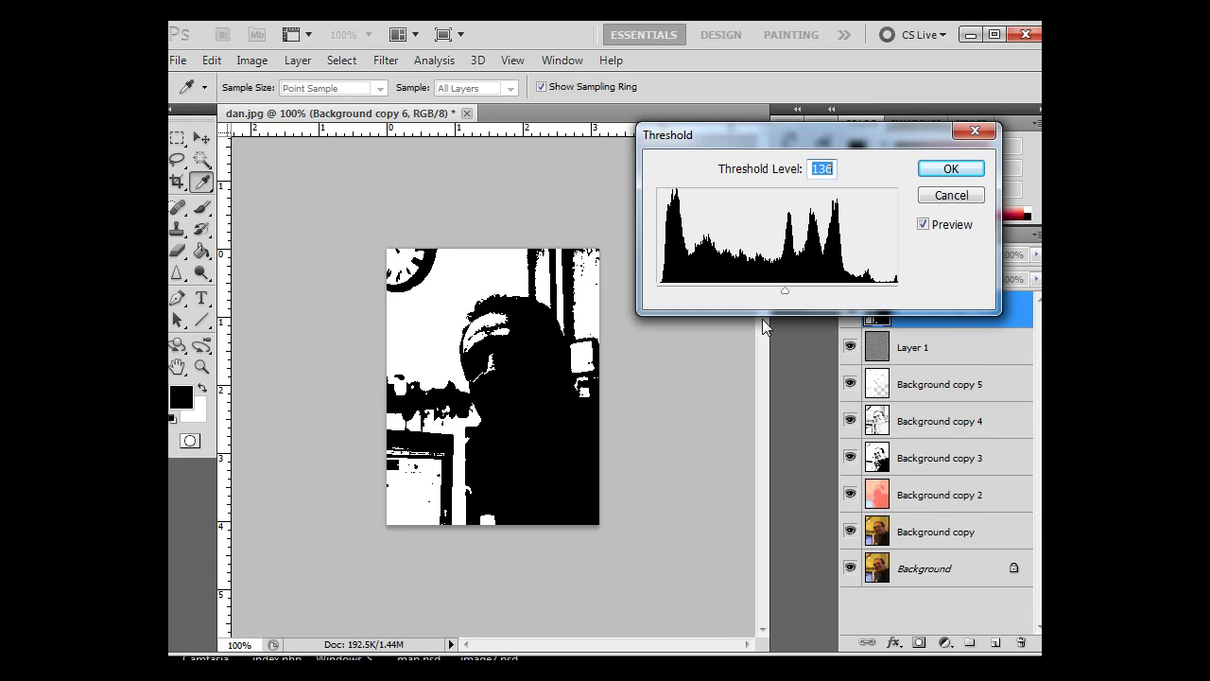
{"action": "left_click_drag", "start_coordinate": [784, 299], "coordinate": [699, 300]}
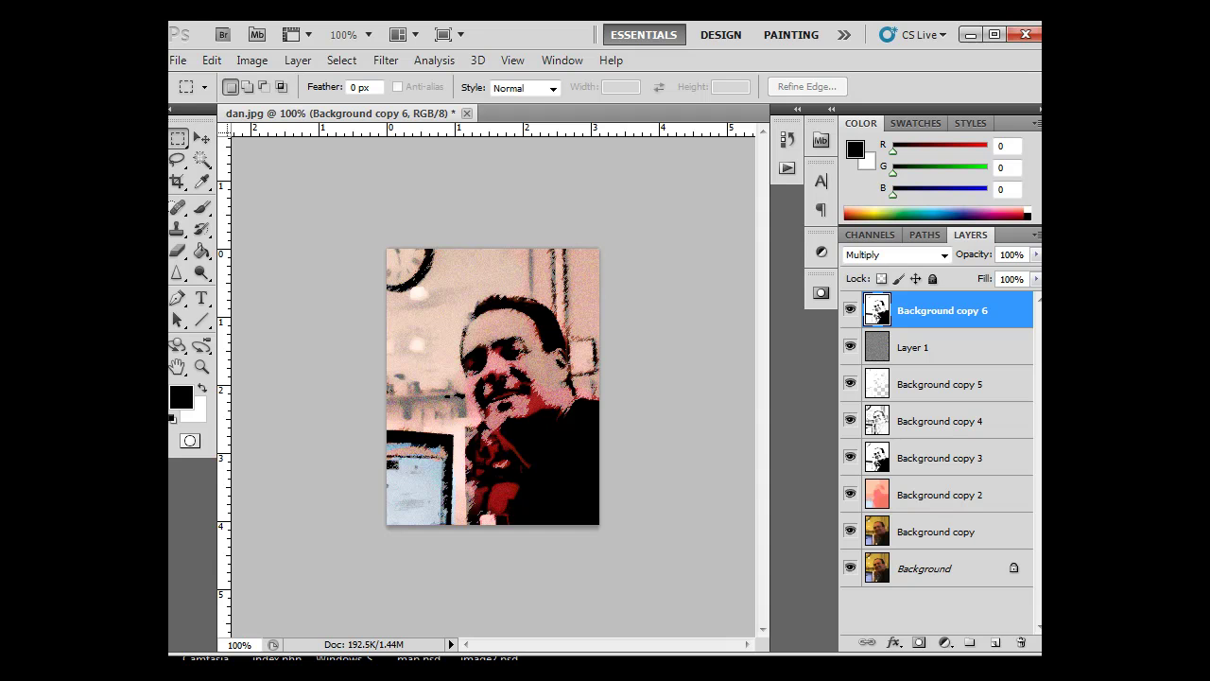
{"action": "left_click", "coordinate": [177, 59]}
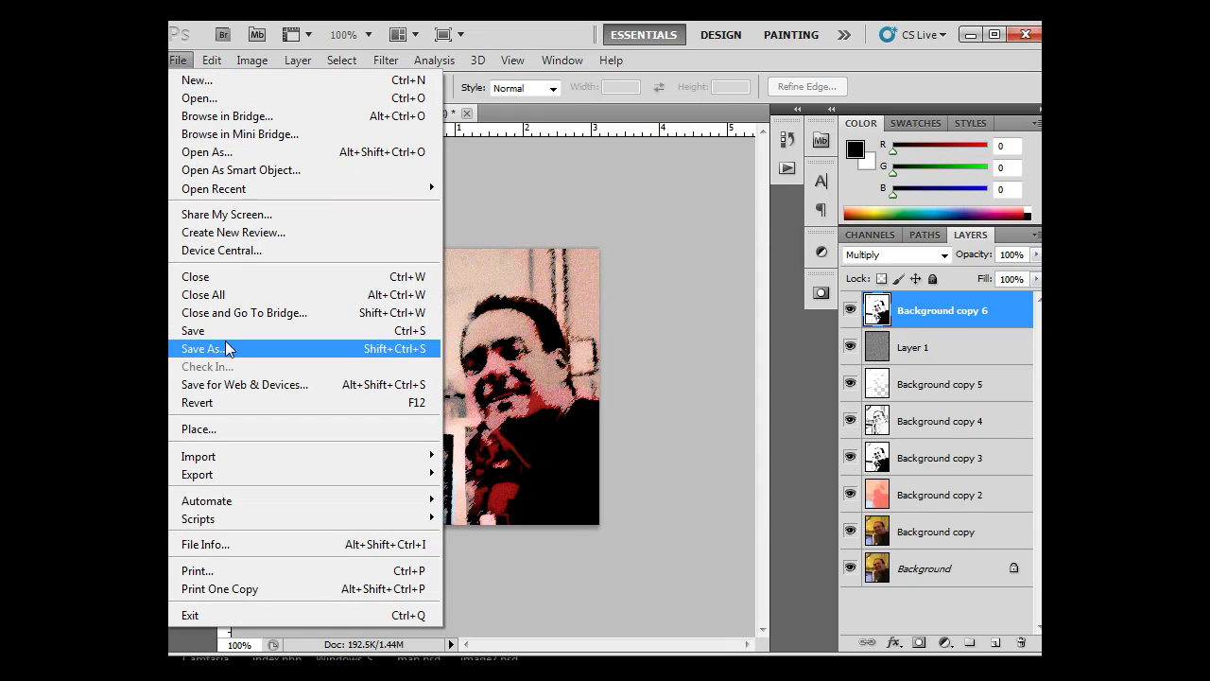